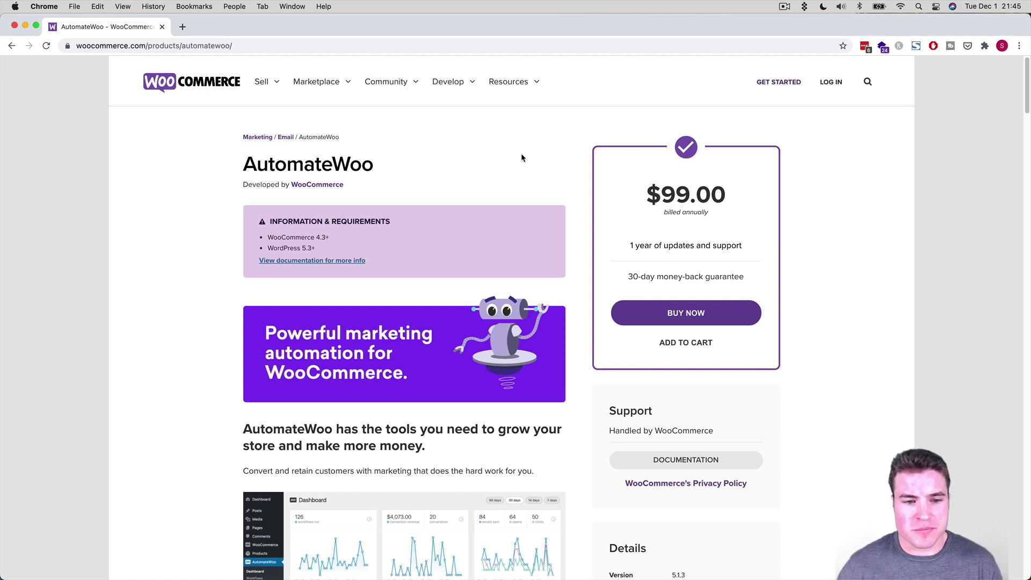
Bring up the Charlie's Coffee storefront showing the $10.00 Coffee product with delivery options.
key(super+grave)
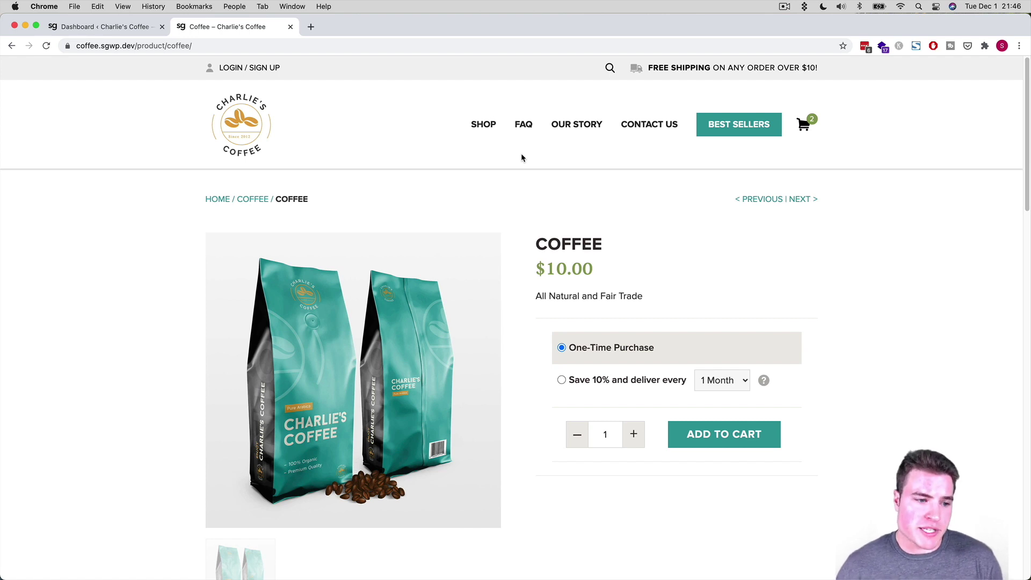
Upload automatewoo.zip under Plugins > Add New, install it and activate AutomateWoo.
key(ctrl+shift+Tab)
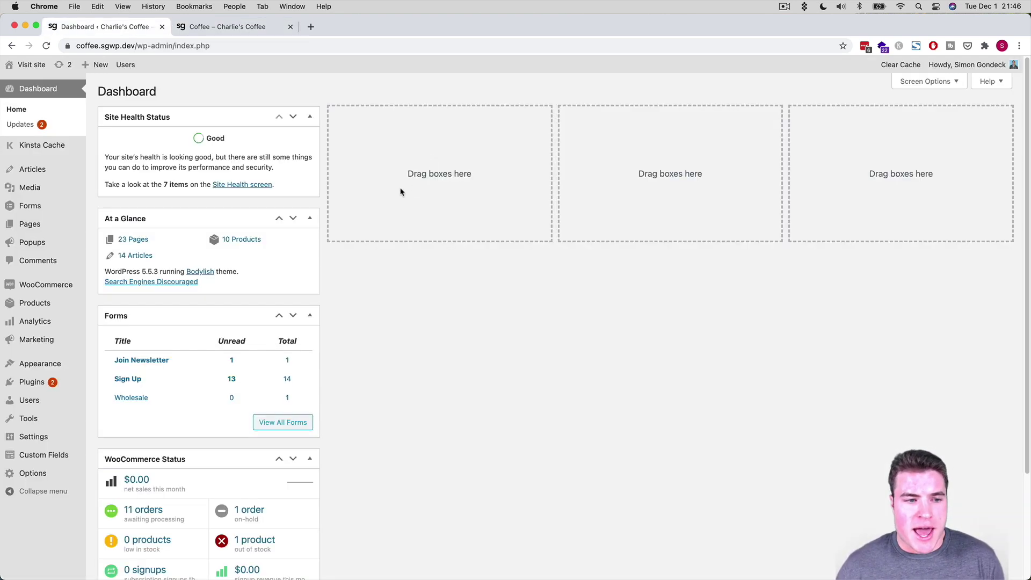
mouse_move(31, 382)
click(105, 396)
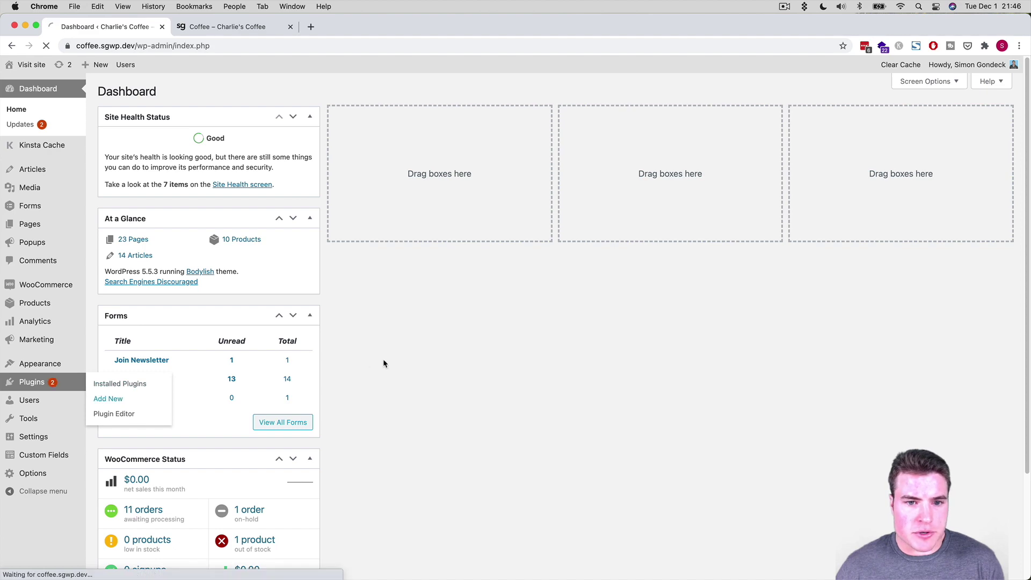
click(202, 93)
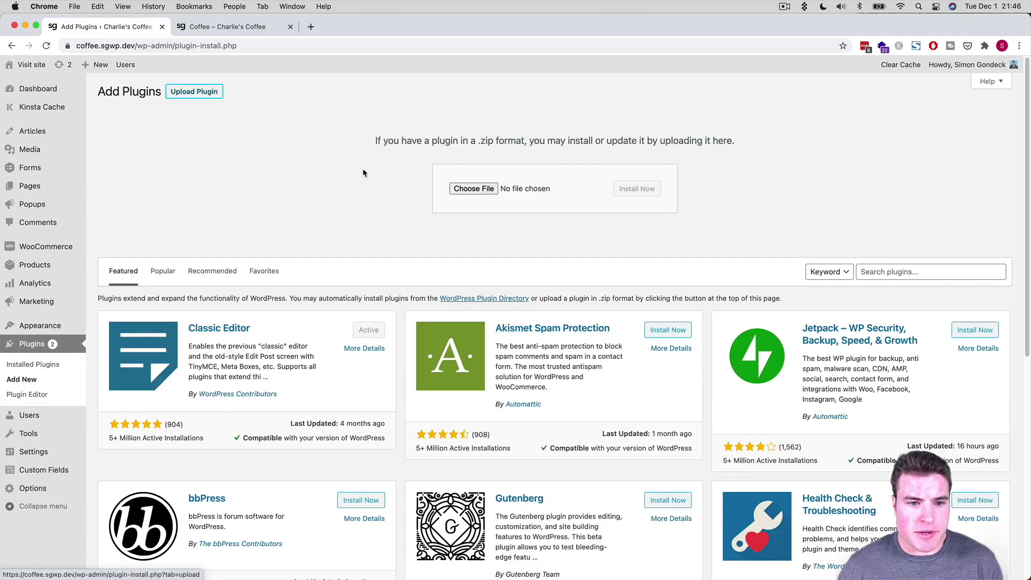
click(473, 189)
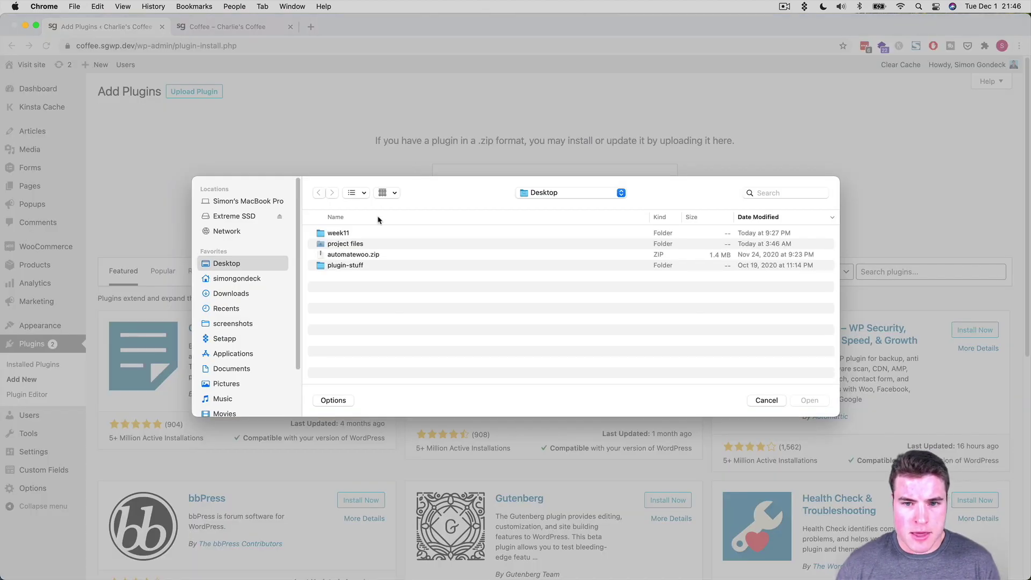
click(371, 254)
key(Return)
key(Tab)
key(Return)
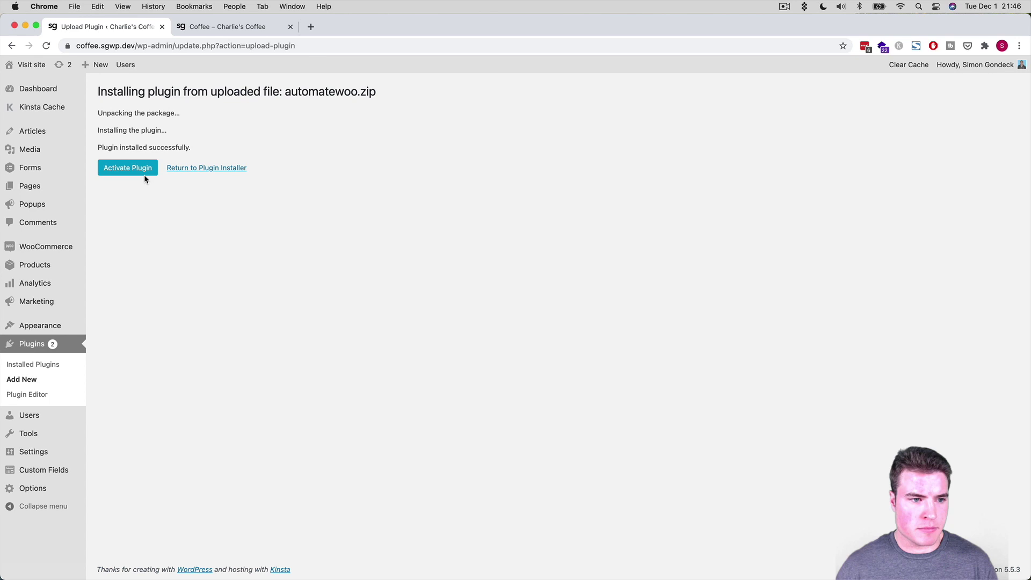
click(144, 173)
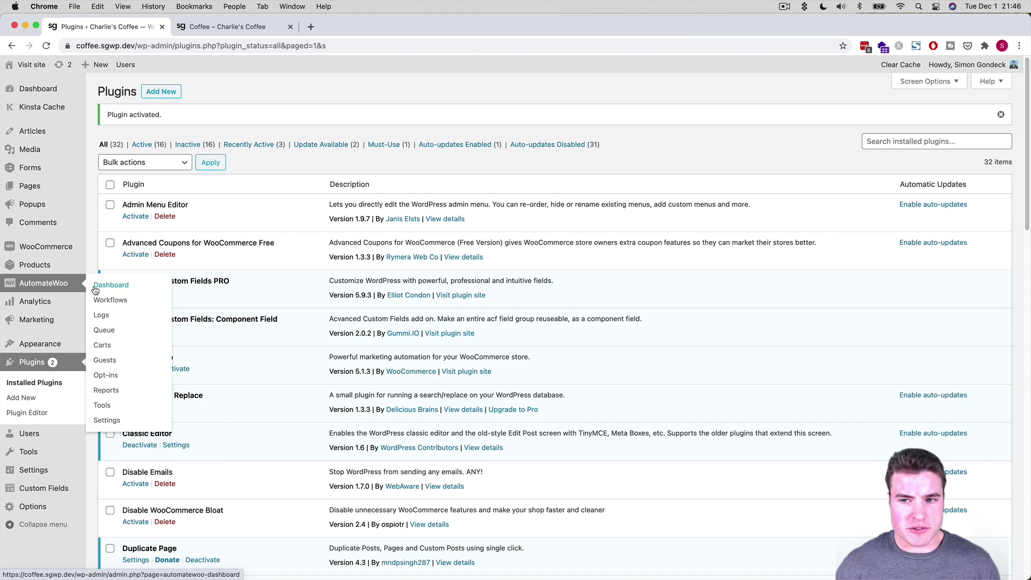
Go from the all-zero AutomateWoo dashboard to its empty Workflows list.
click(95, 290)
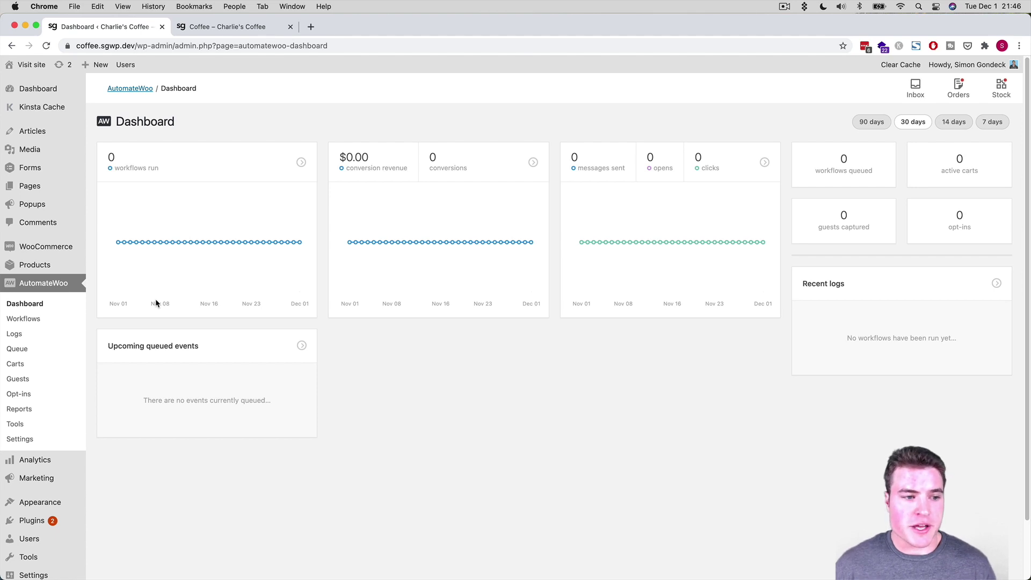
click(59, 321)
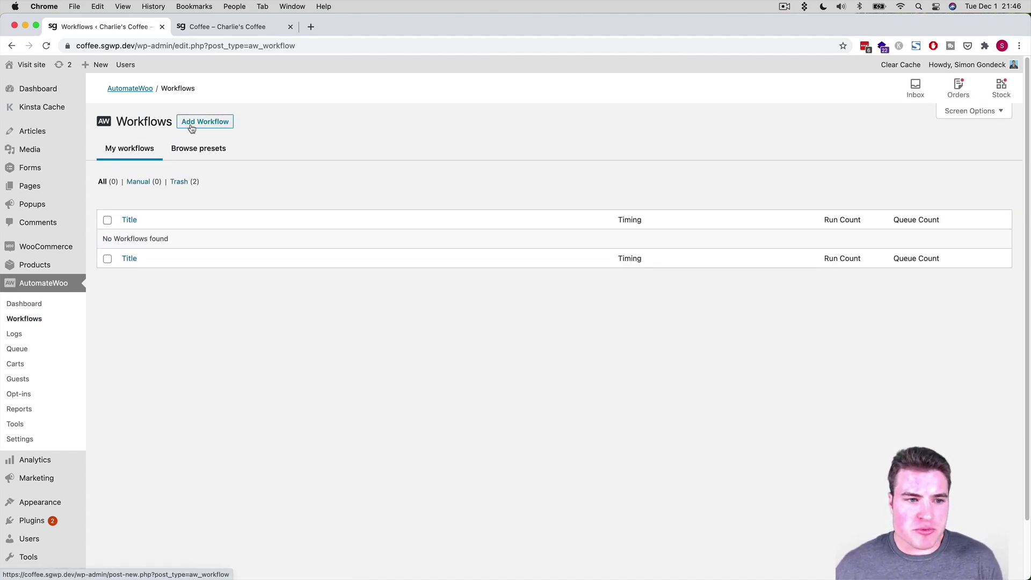
Create a workflow from the Abandoned cart (12 hours) preset and review its settings.
click(200, 147)
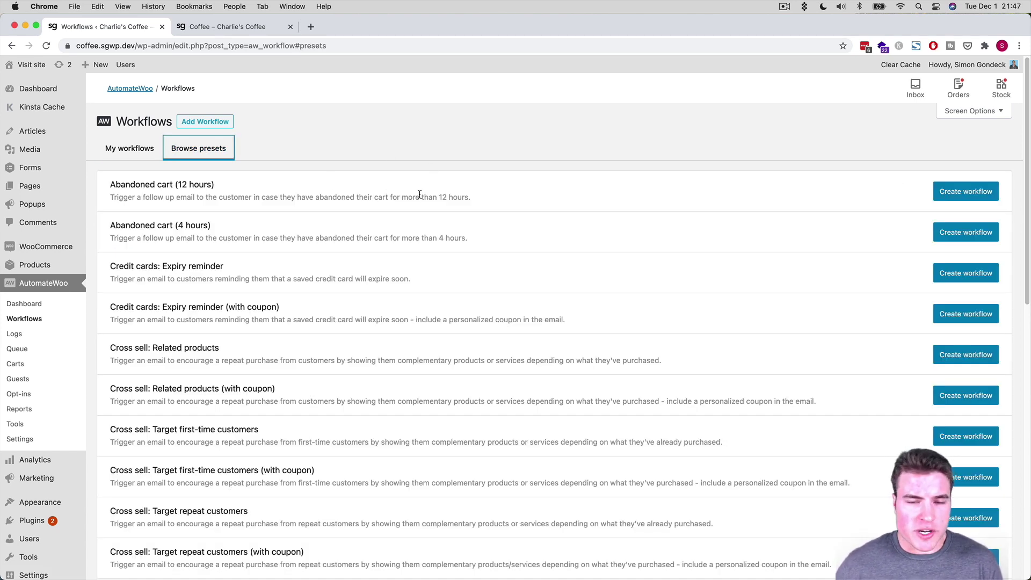
click(958, 188)
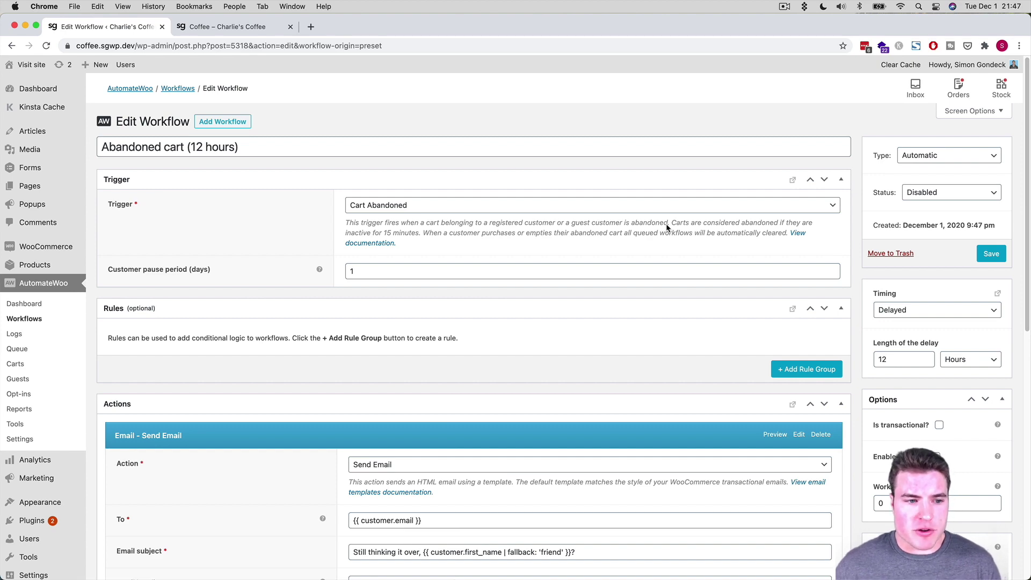
scroll(667, 228, down, 5)
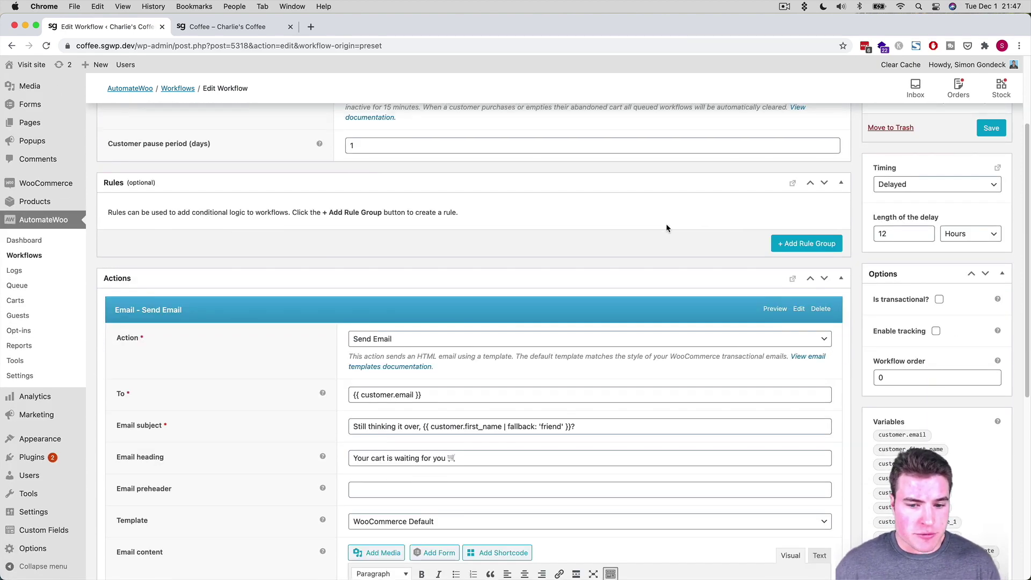
scroll(666, 227, down, 5)
scroll(666, 228, down, 10)
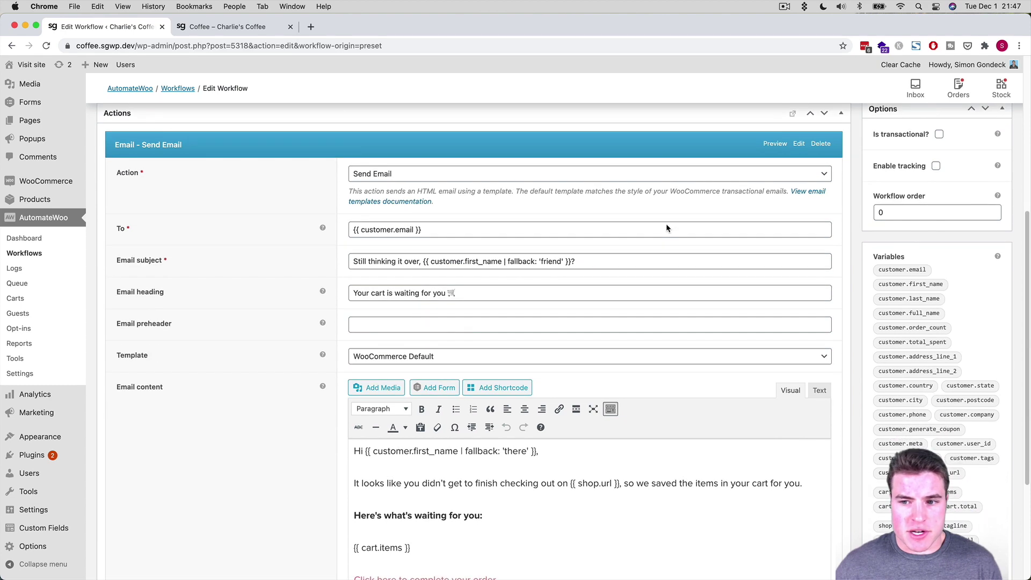
scroll(666, 227, up, 8)
scroll(666, 224, up, 12)
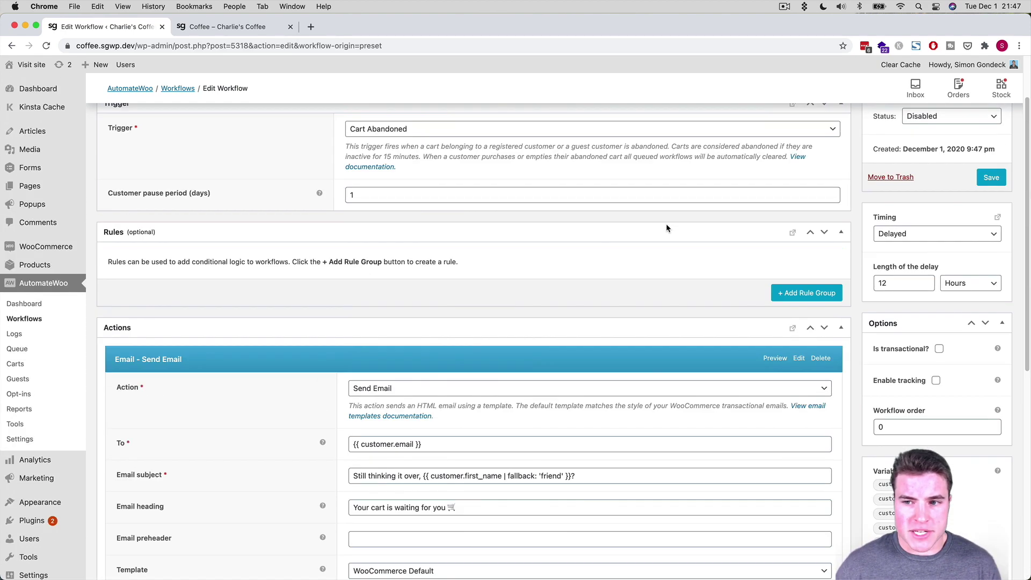
Set the workflow status to Active, then save and confirm.
click(947, 194)
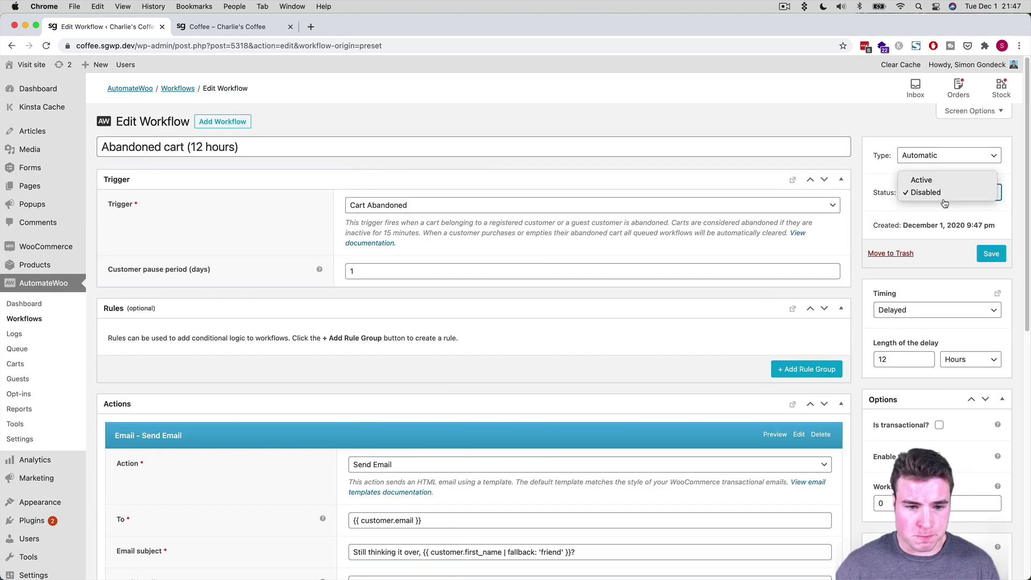
click(924, 181)
click(992, 254)
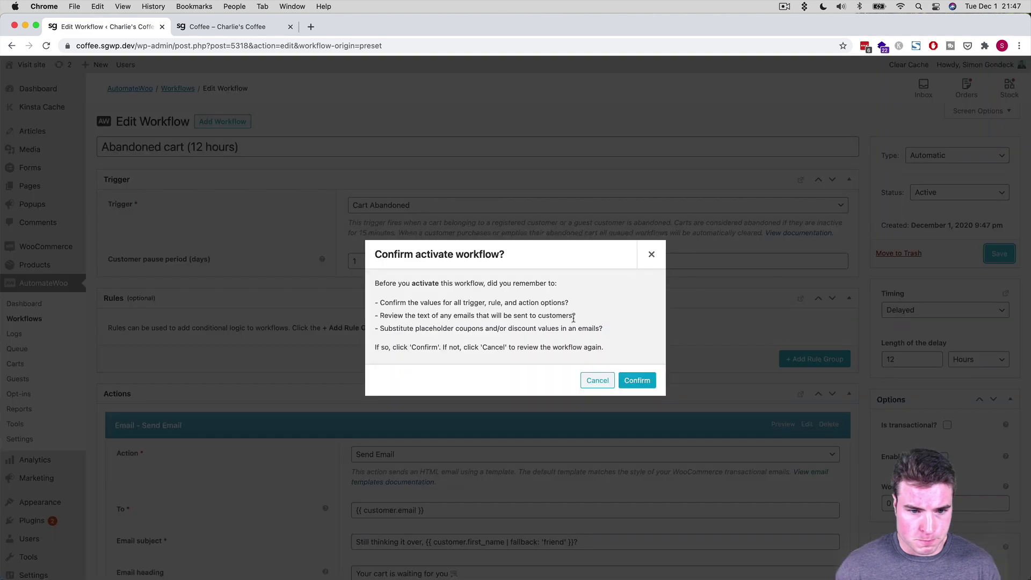
click(637, 380)
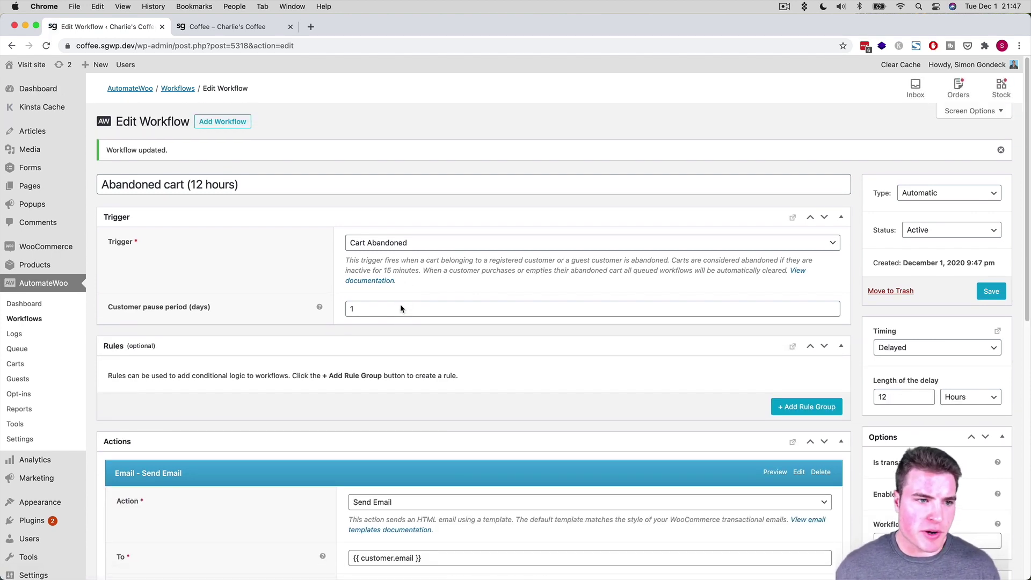
Start a new workflow titled 'Send welcome email to Coffee customers'.
click(24, 319)
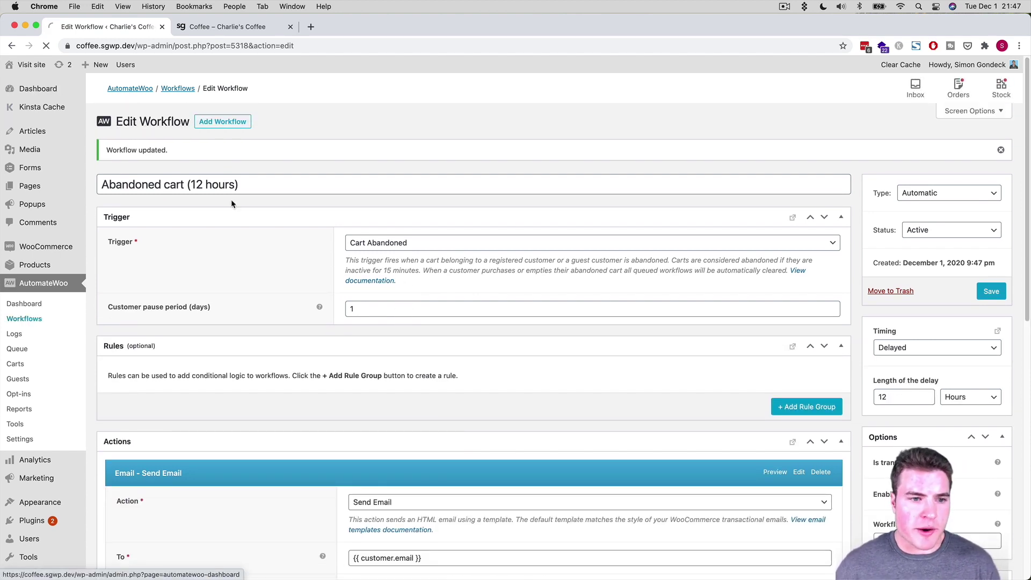
click(206, 120)
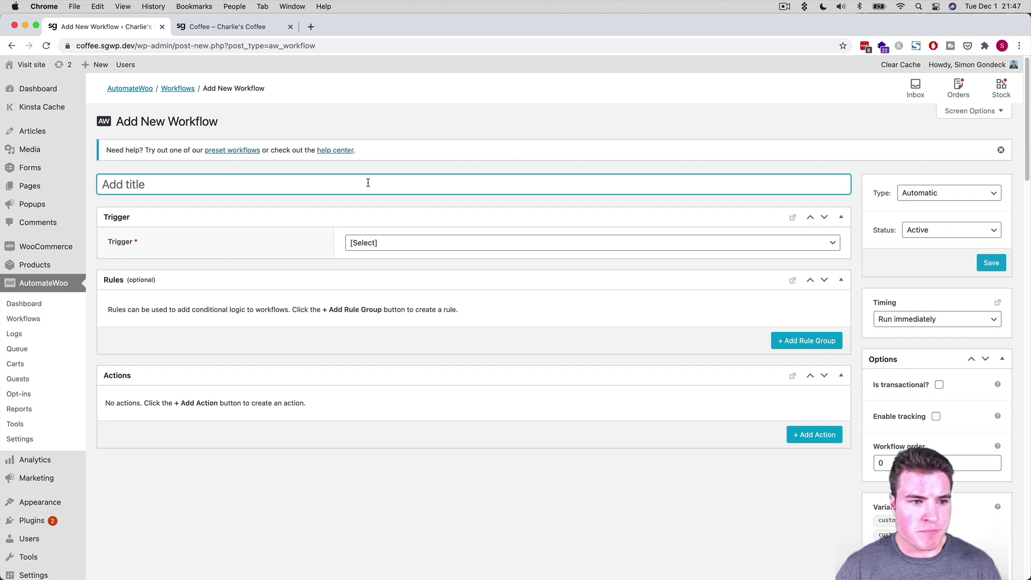
text(Send welcome e)
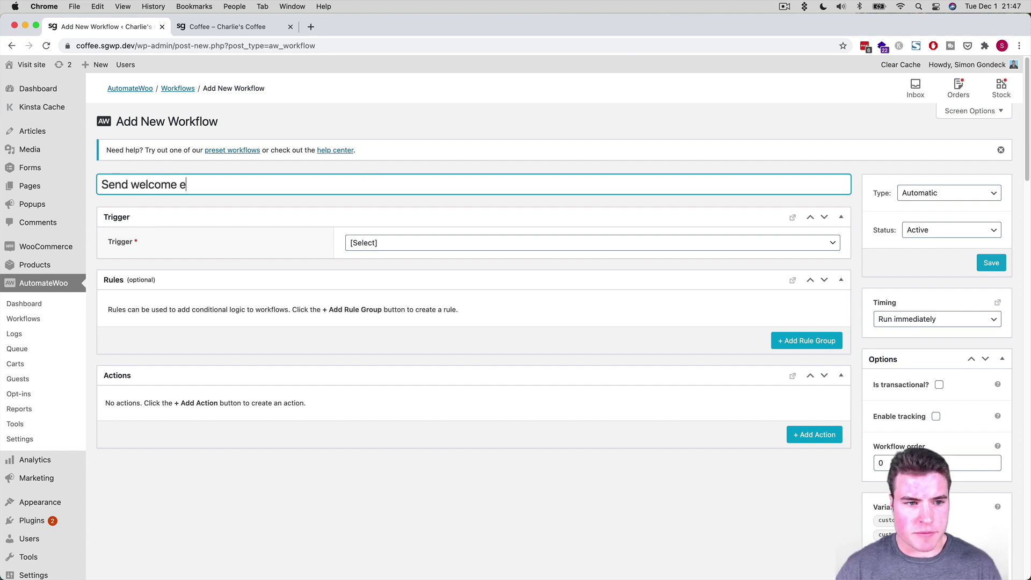
text(mail to Coff)
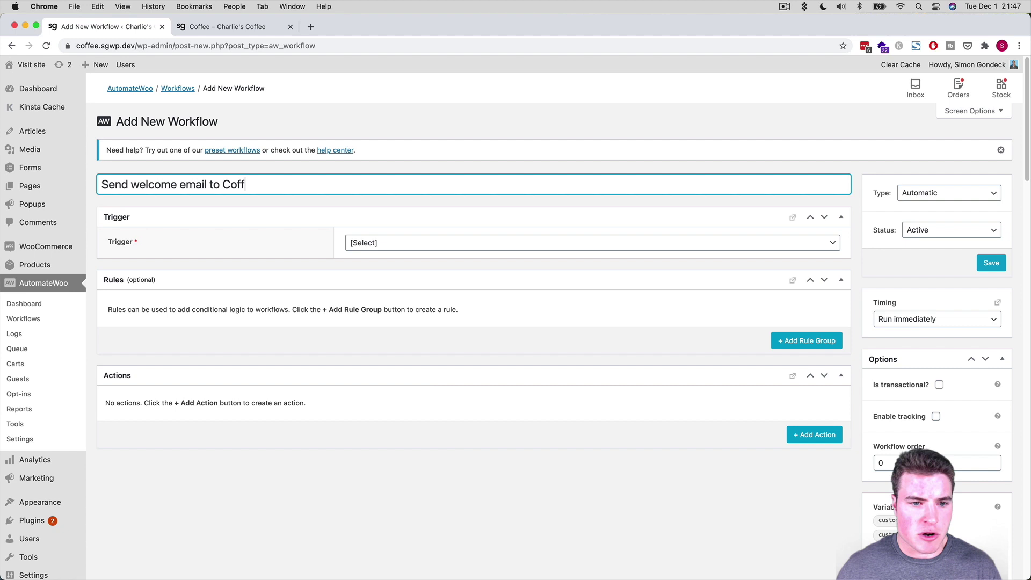
text(ee customers)
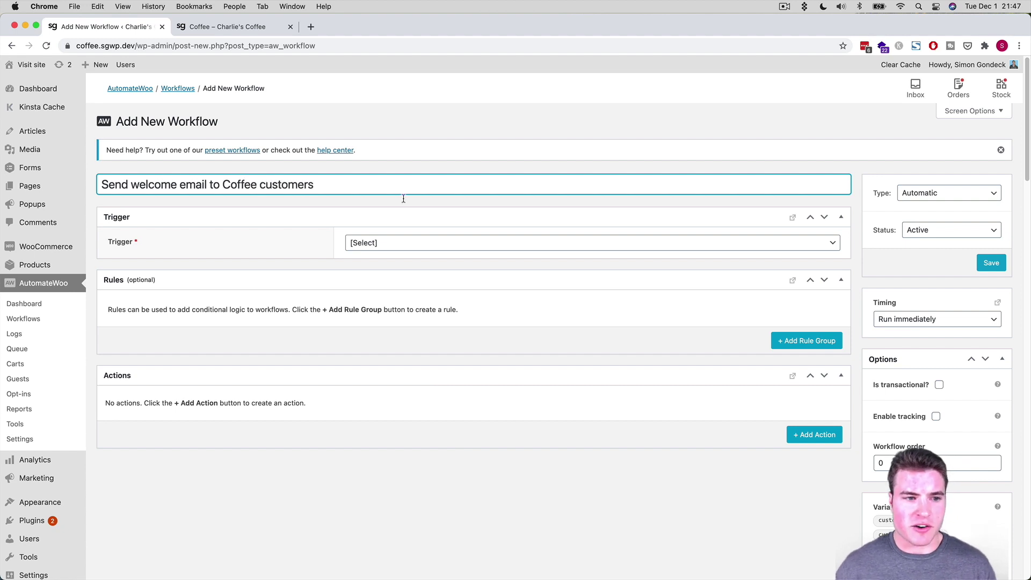
Set the workflow trigger to Order Created.
click(404, 244)
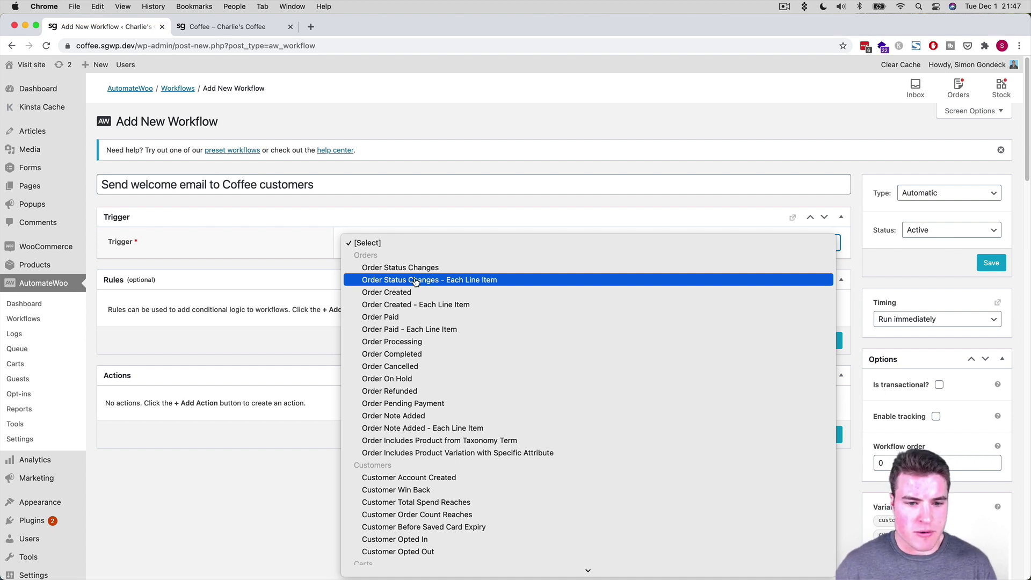
scroll(417, 282, down, 5)
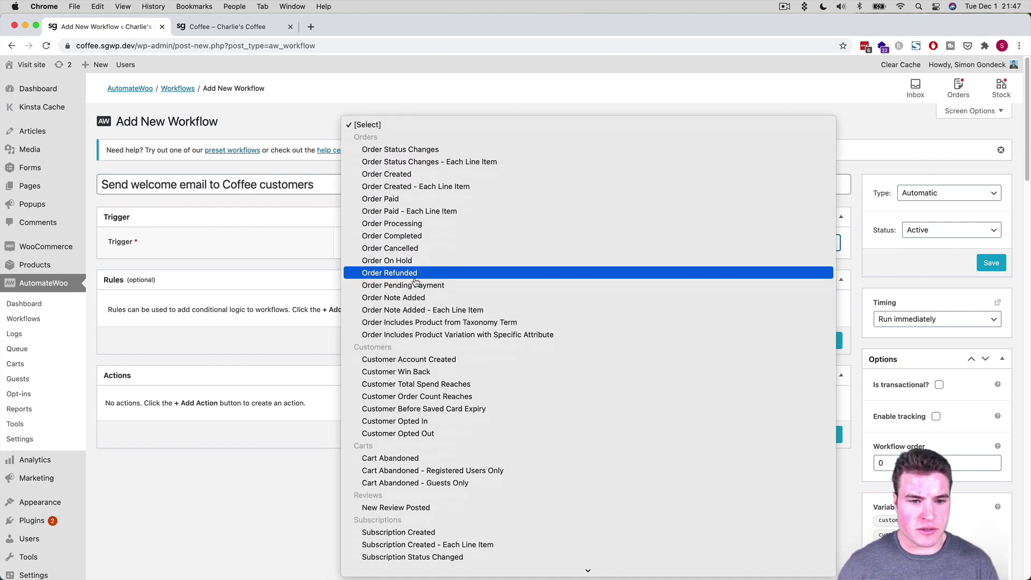
scroll(416, 282, down, 5)
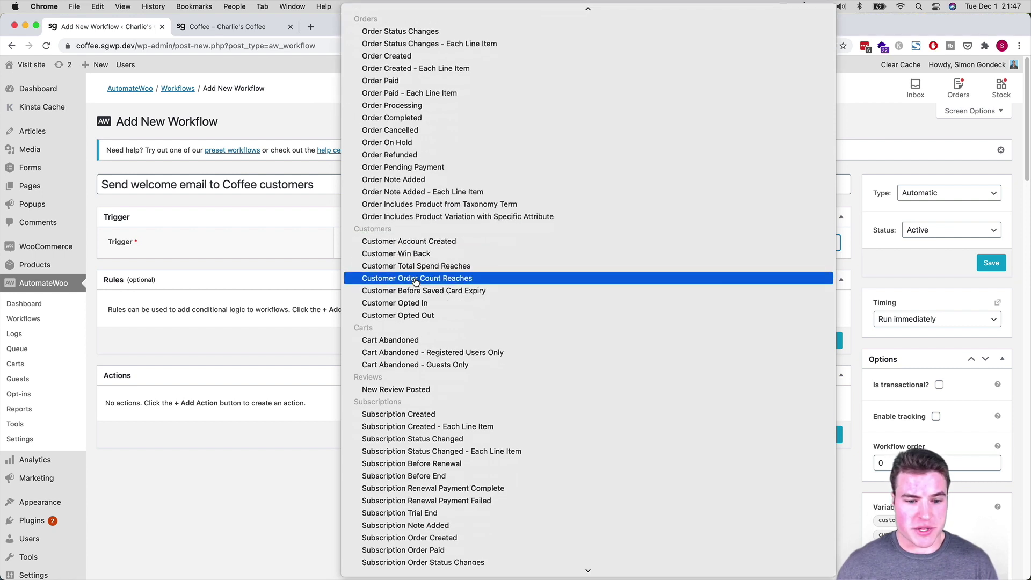
scroll(416, 282, down, 2)
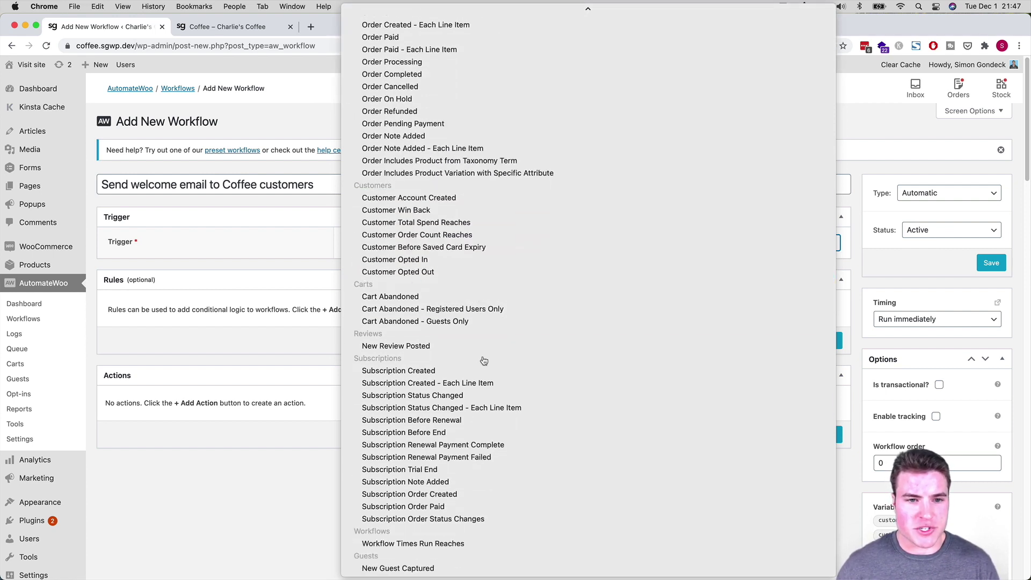
scroll(485, 363, up, 2)
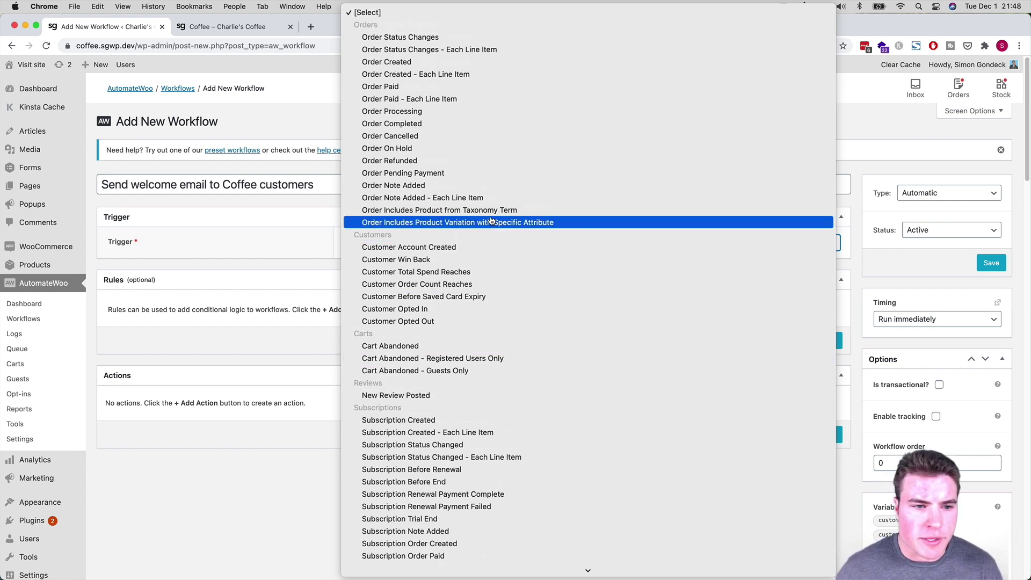
click(463, 63)
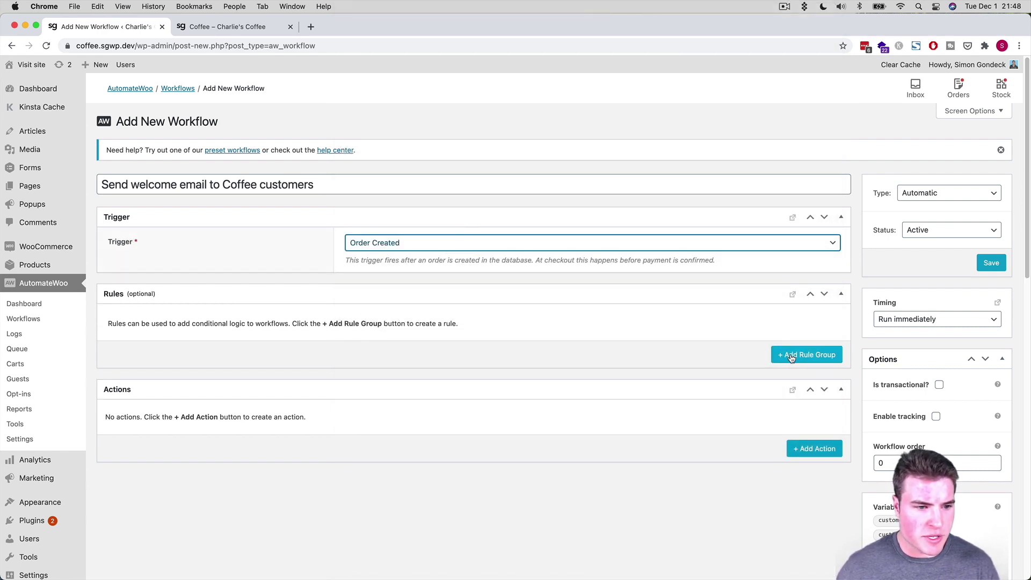
click(791, 357)
click(196, 325)
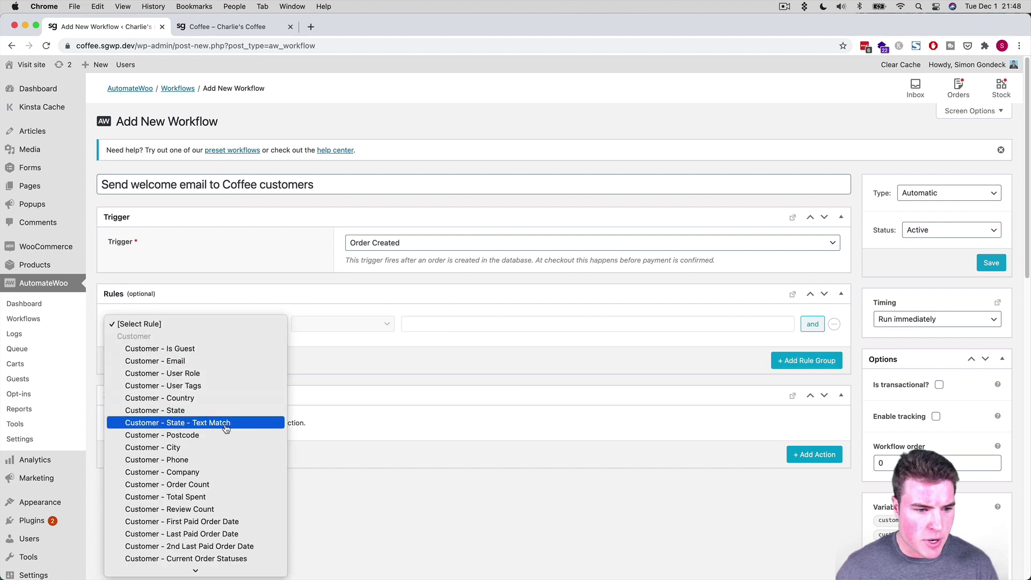
scroll(226, 428, down, 10)
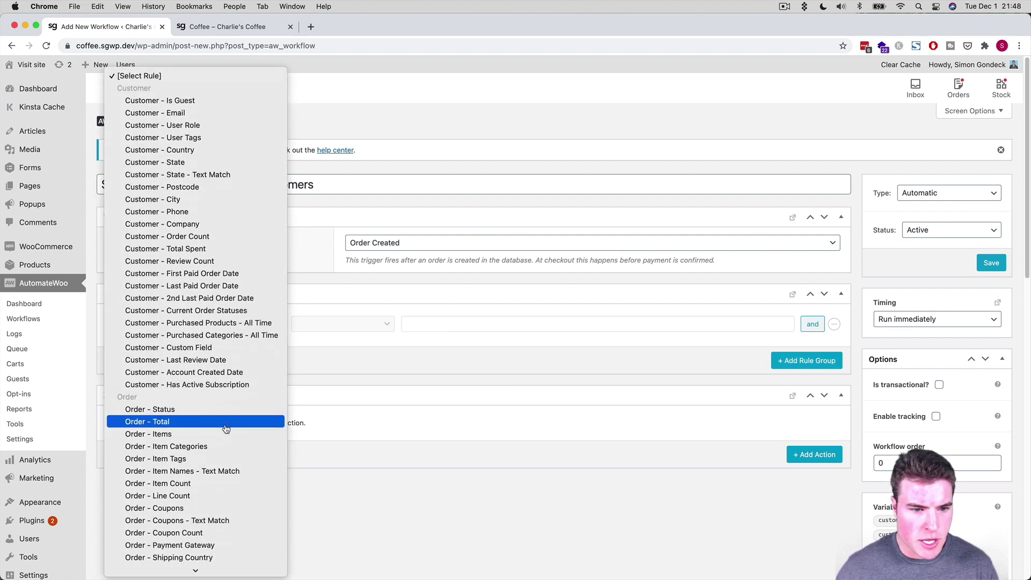
click(224, 434)
click(332, 324)
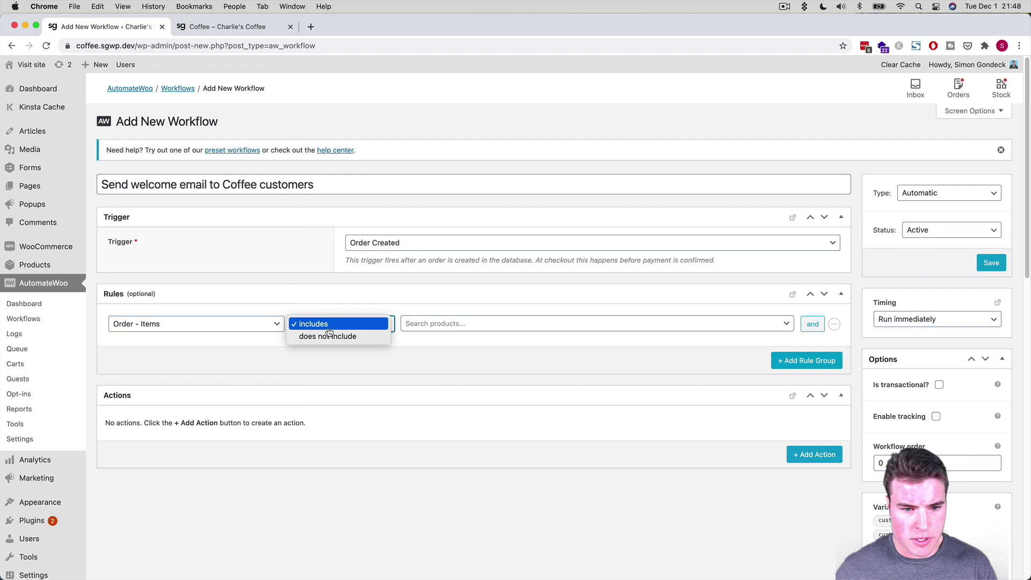
click(456, 325)
text(coffee)
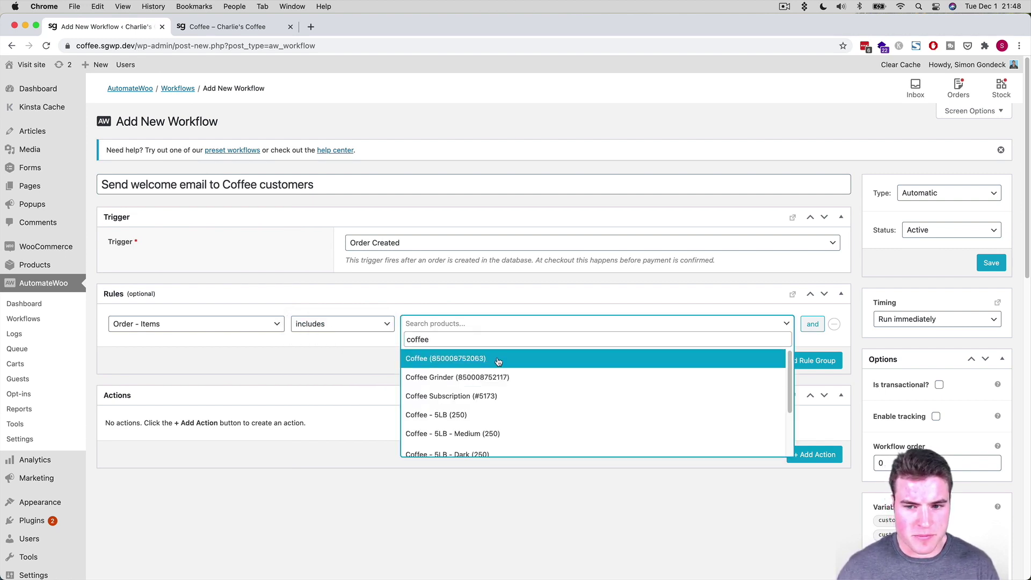
click(498, 360)
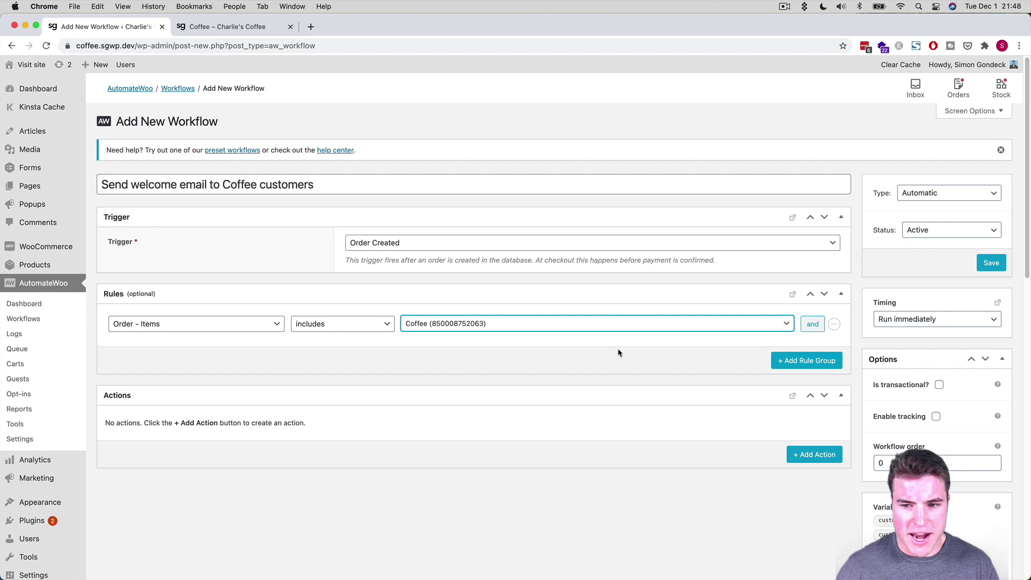
click(608, 327)
click(607, 328)
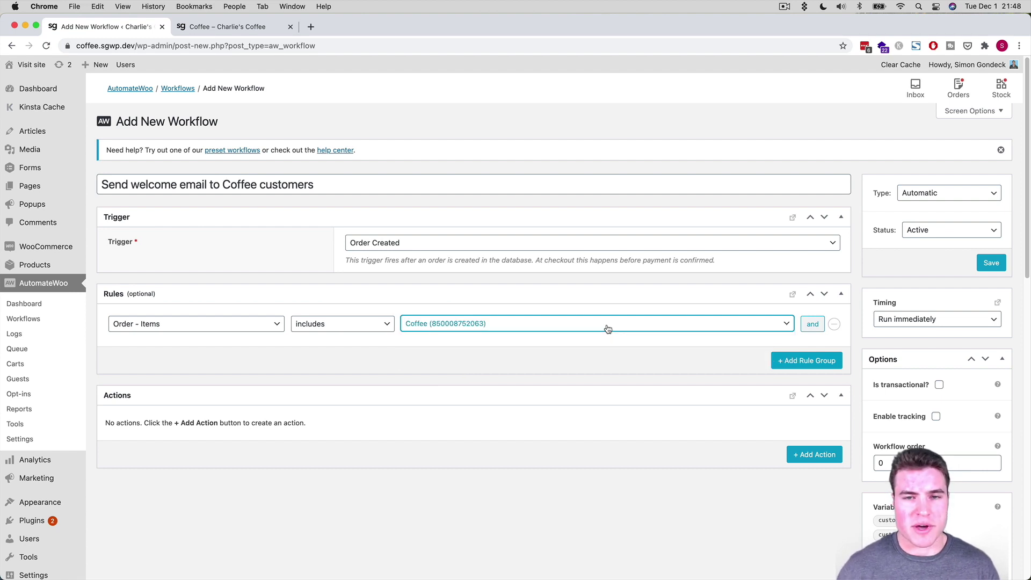
Add an extra OR rule group, browse its rules, then remove it.
click(786, 360)
click(198, 376)
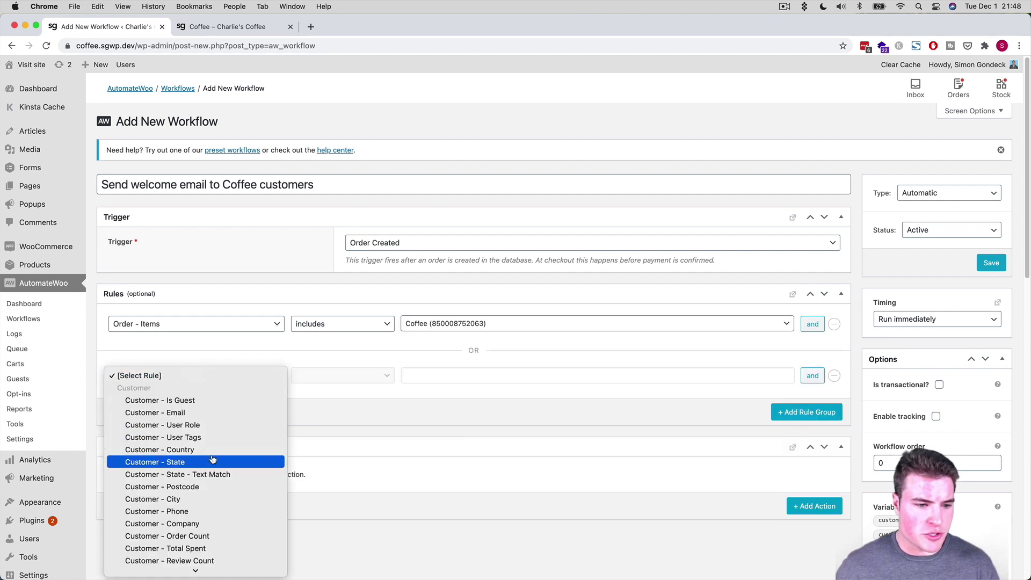
scroll(213, 459, down, 2)
scroll(212, 459, down, 3)
scroll(213, 459, down, 5)
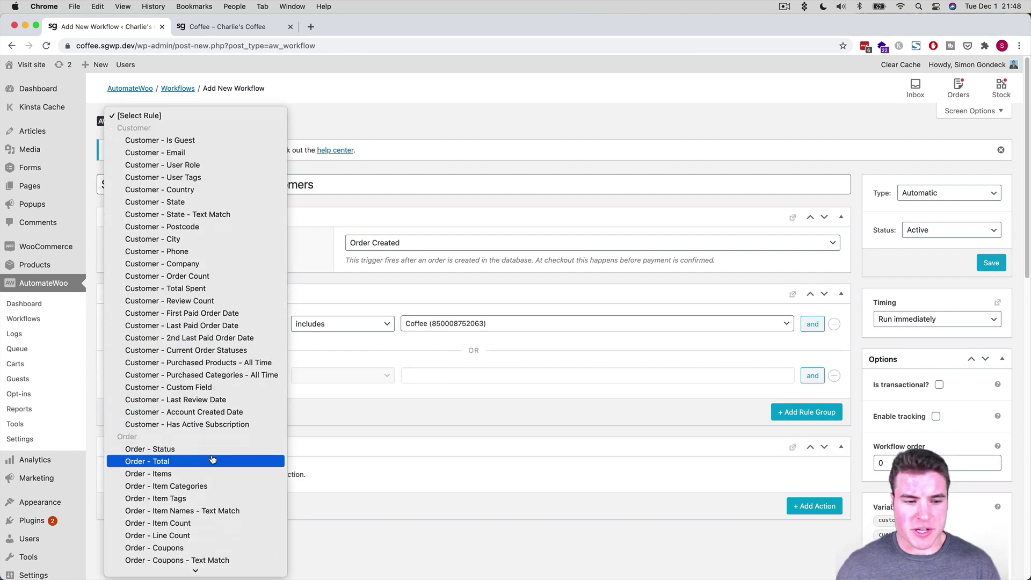
scroll(213, 459, down, 1)
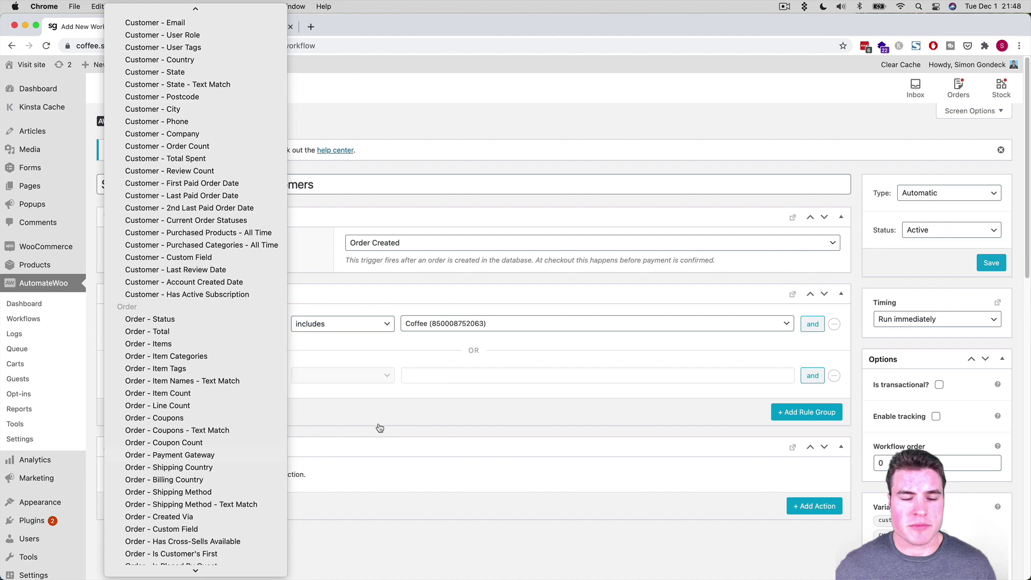
click(333, 397)
click(833, 376)
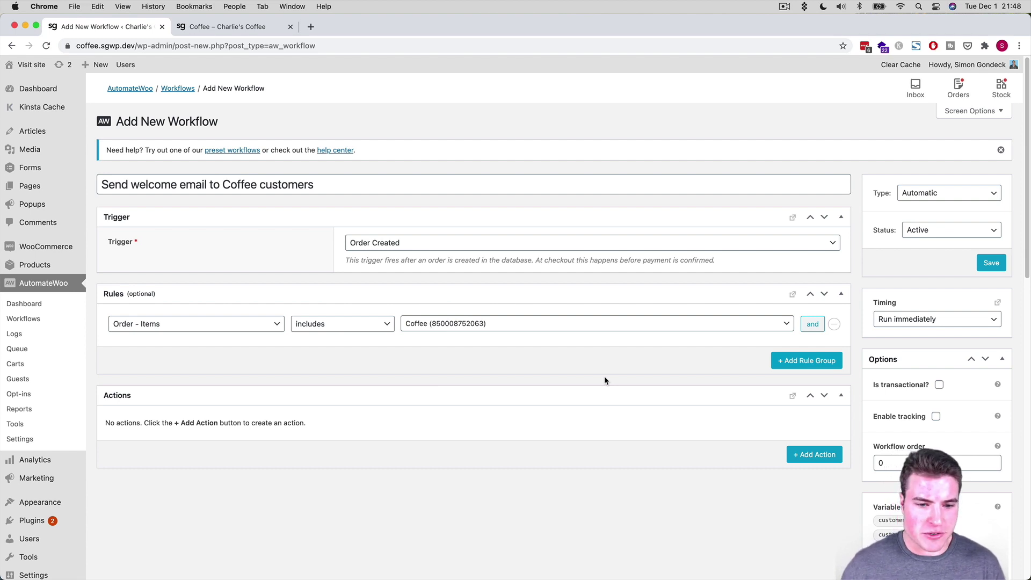
Add a Send Email action, browsing the other actions before keeping Send Email.
click(811, 454)
scroll(481, 444, down, 1)
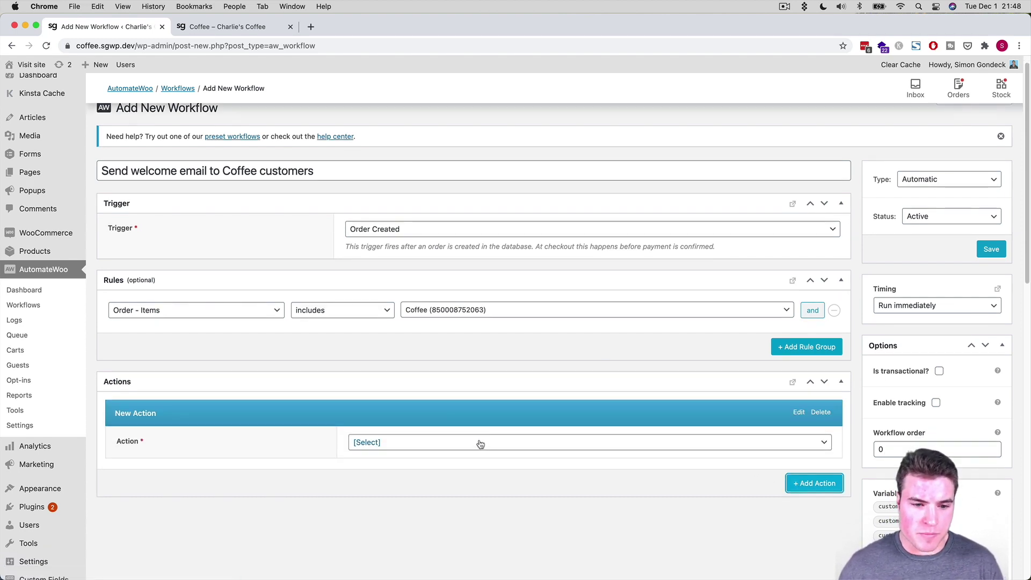
click(480, 443)
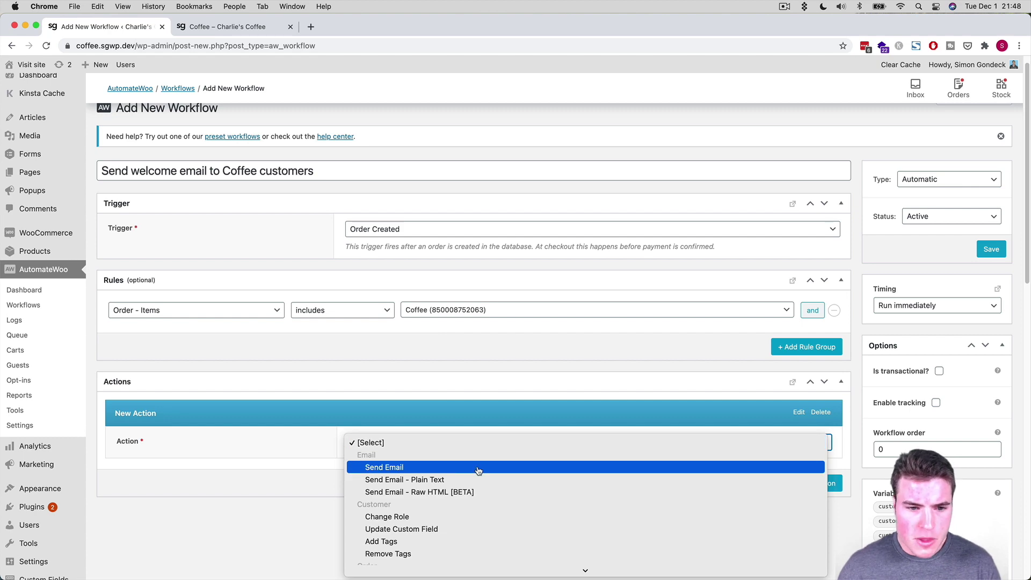
click(478, 468)
scroll(517, 399, down, 3)
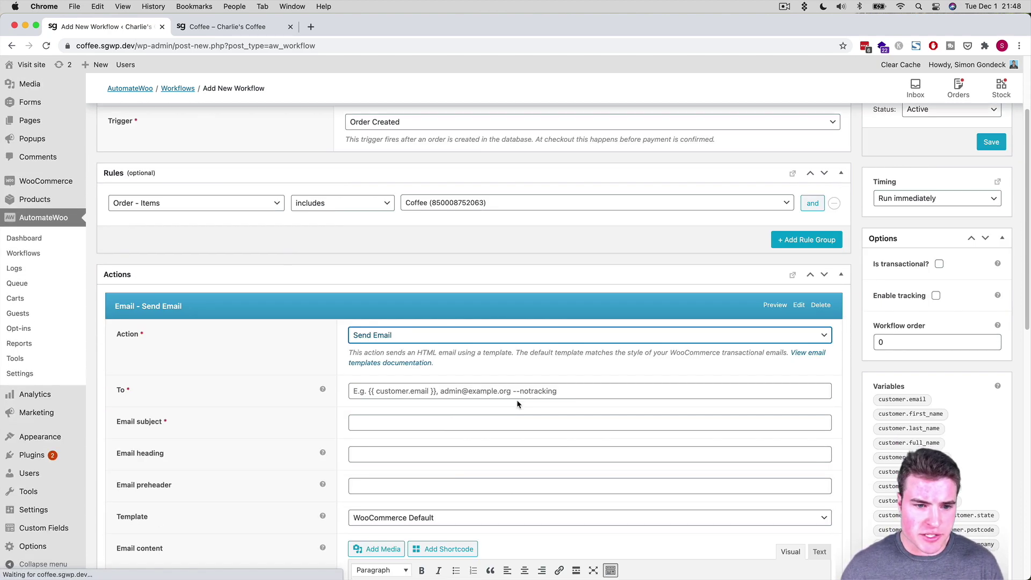
click(434, 244)
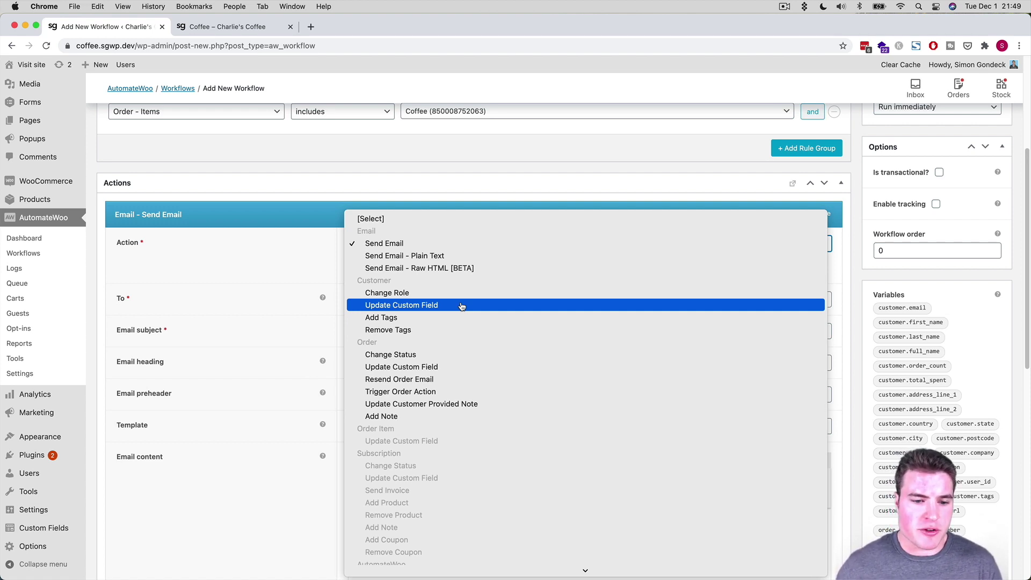
scroll(461, 306, down, 5)
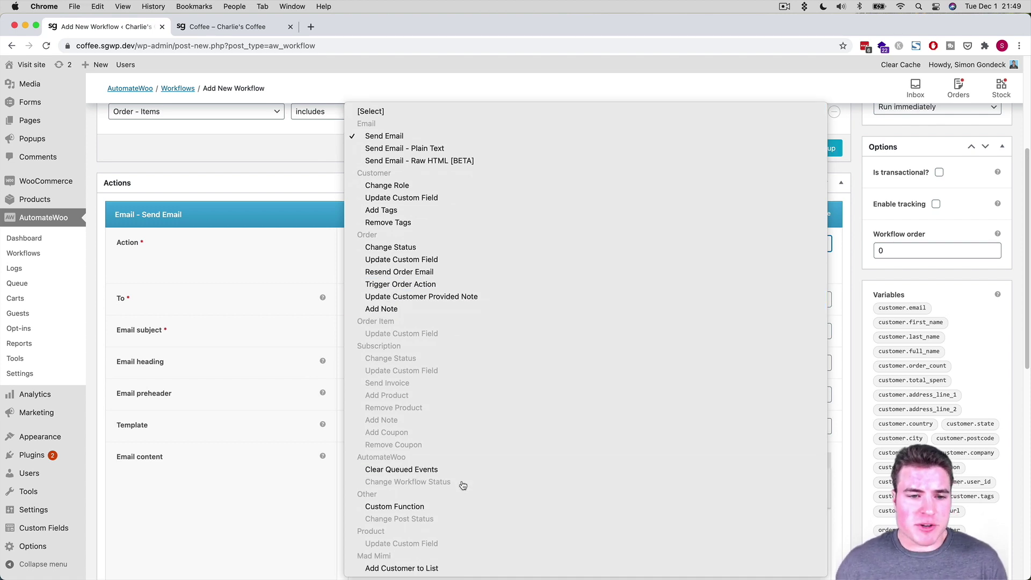
click(231, 276)
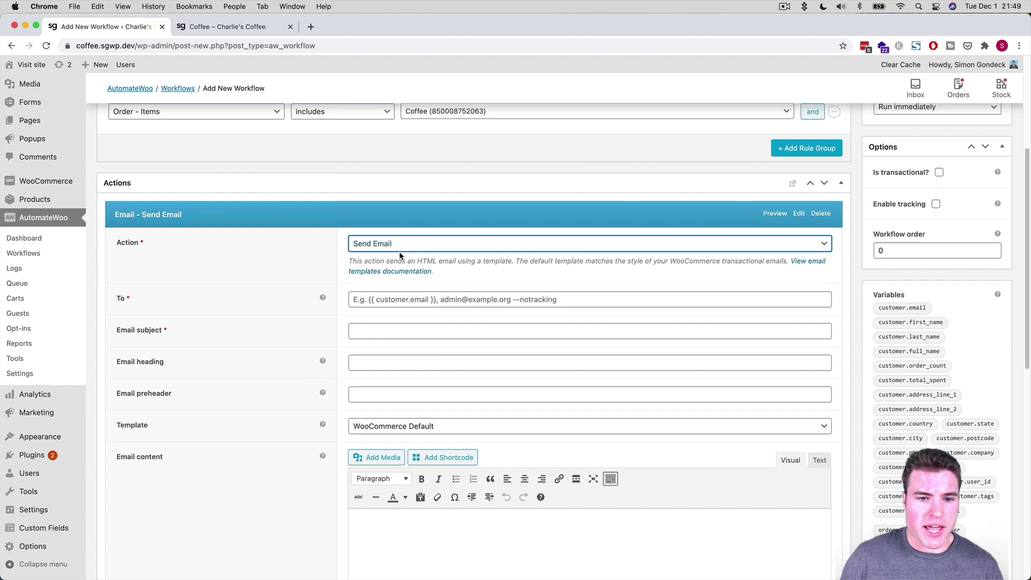
click(416, 248)
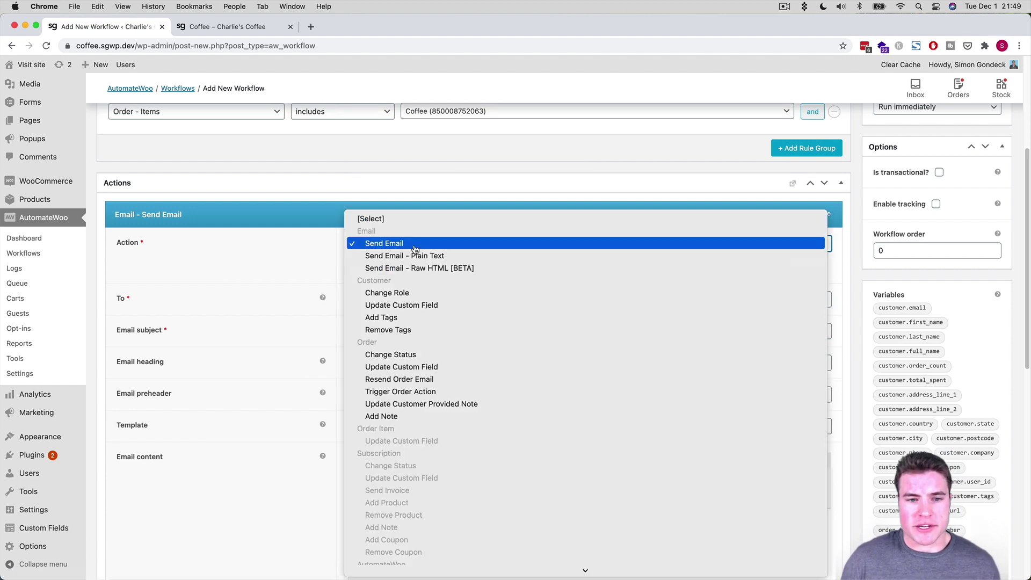
click(495, 246)
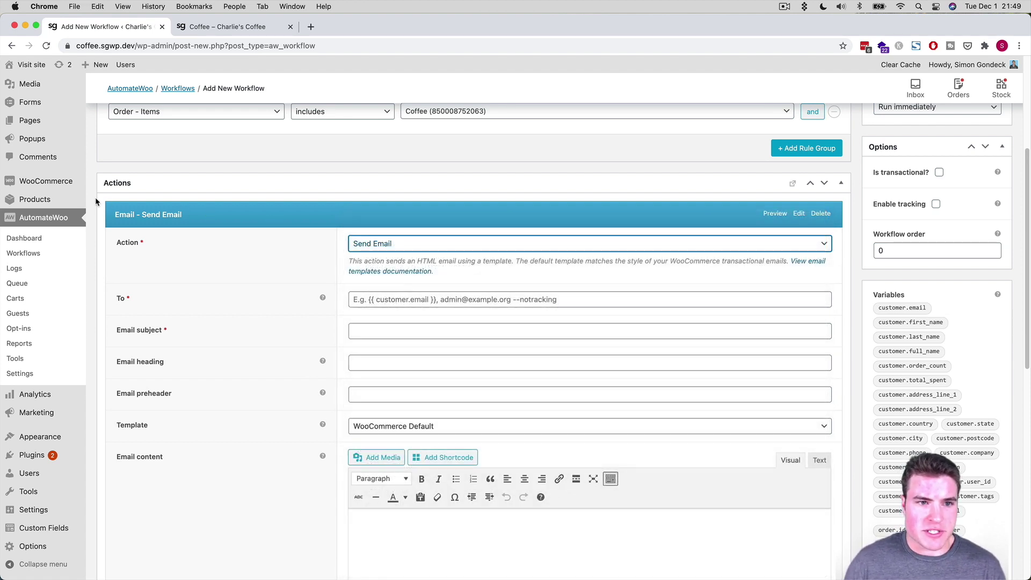
Preview the store's HTML email template from WooCommerce Settings > Emails in a new tab, then return.
mouse_move(65, 182)
super+click(129, 283)
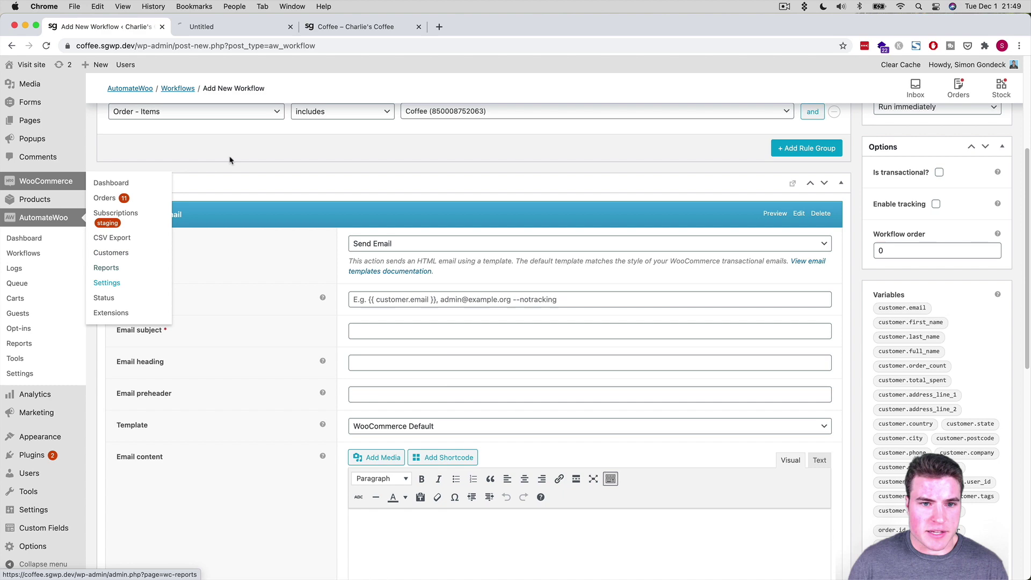
click(242, 27)
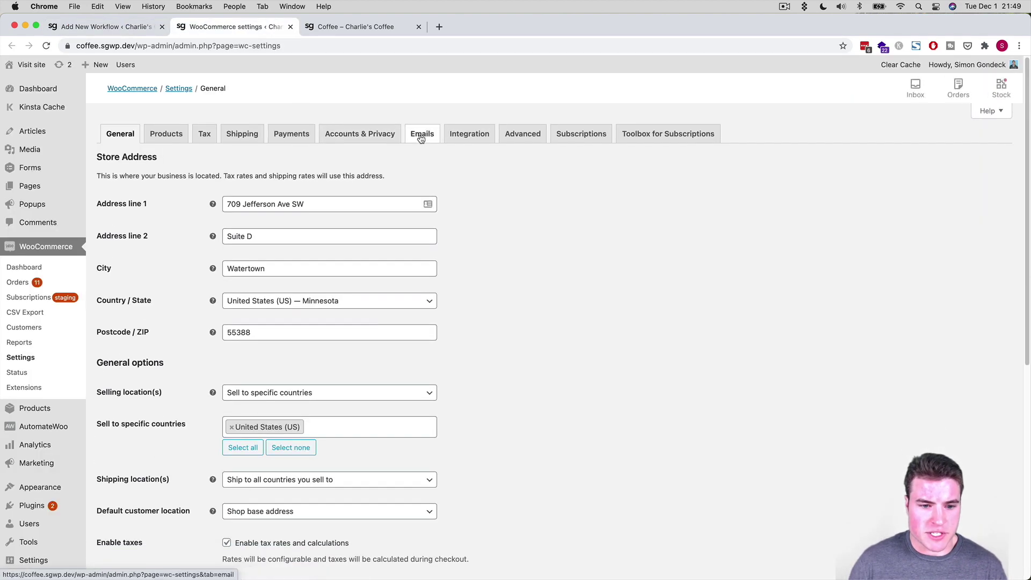
click(423, 151)
scroll(395, 400, down, 15)
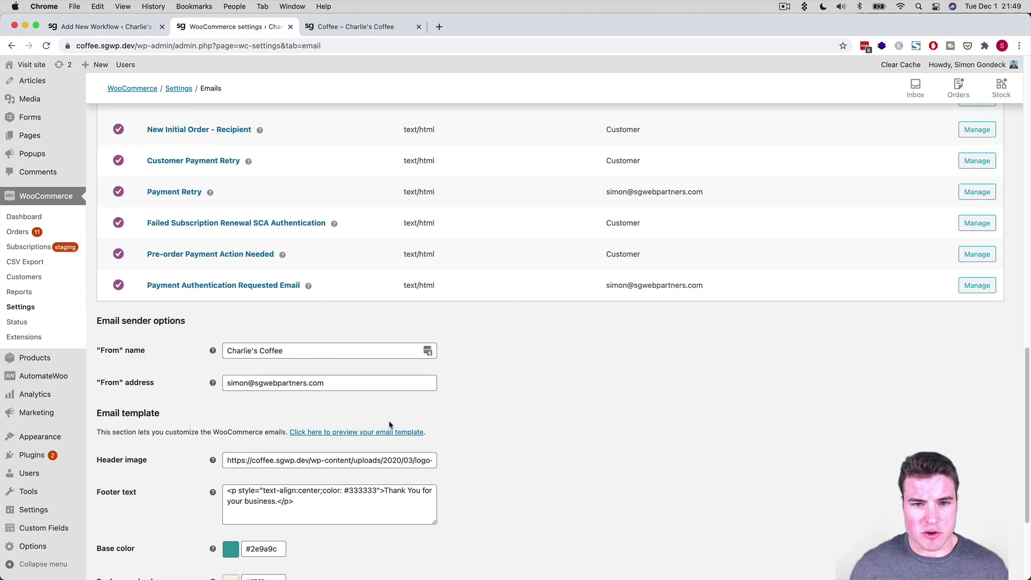
click(389, 433)
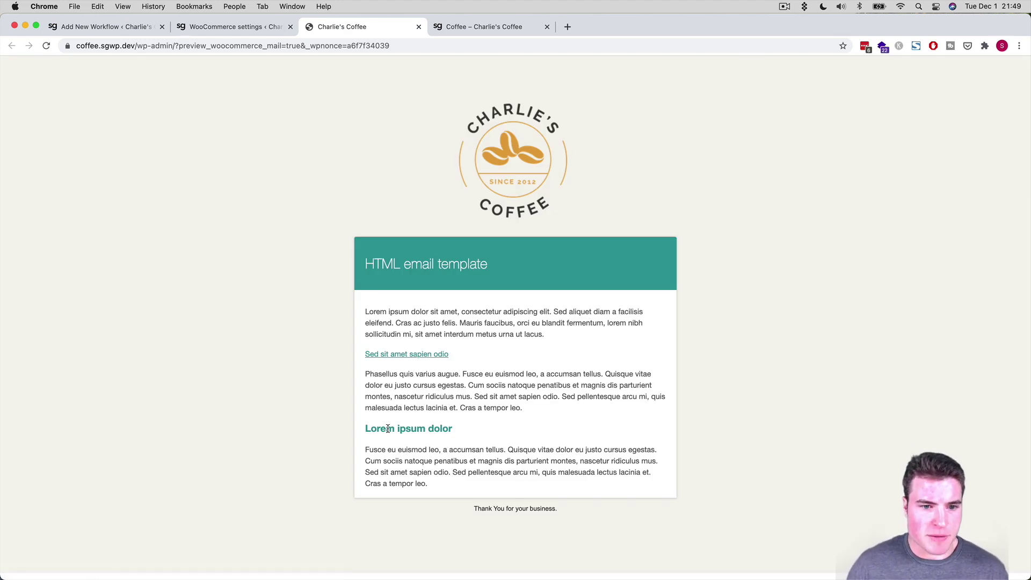
key(super+1)
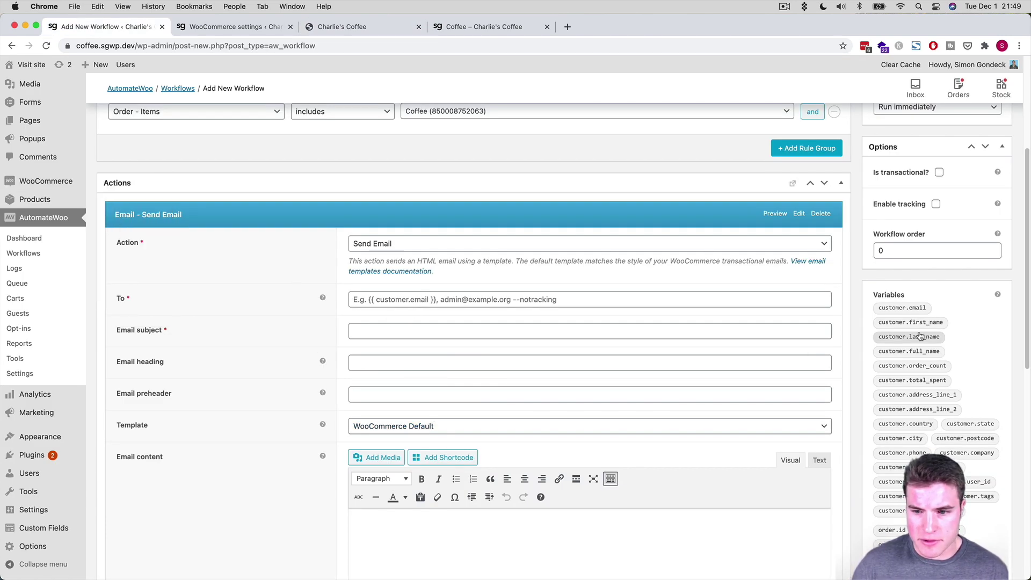
Set the email recipient to the {{ customer.email }} variable.
click(569, 305)
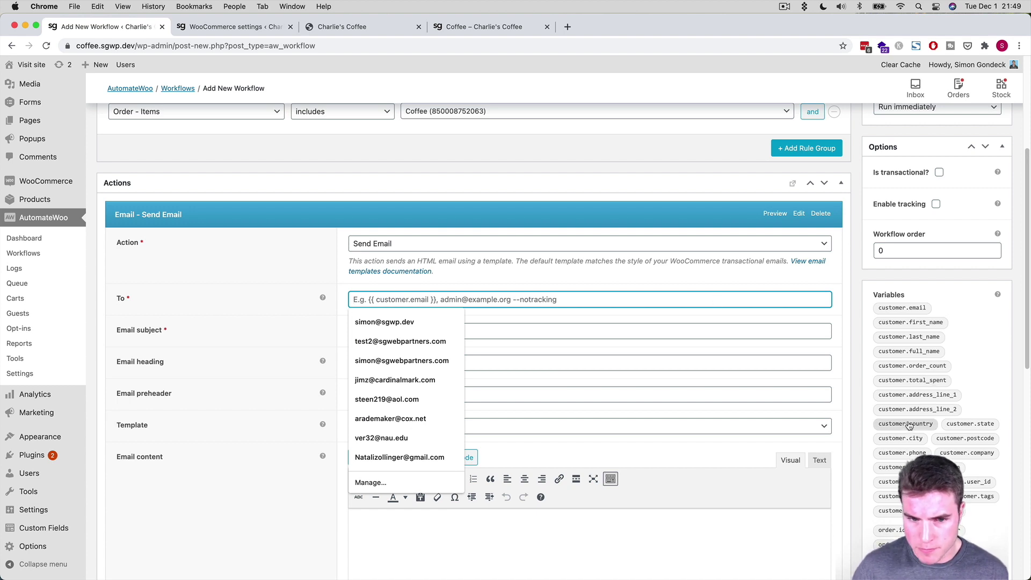
click(902, 308)
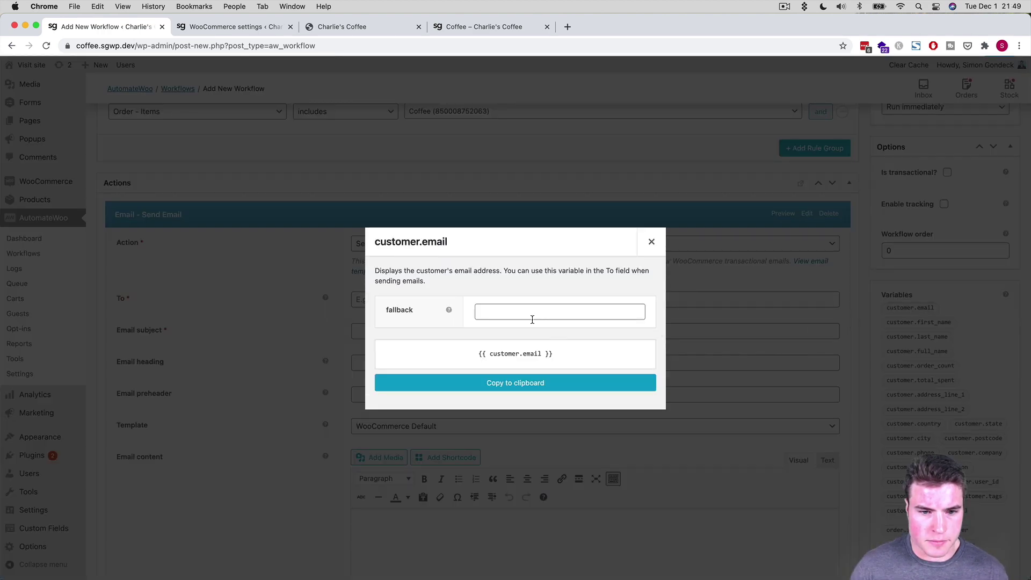
click(530, 386)
click(364, 363)
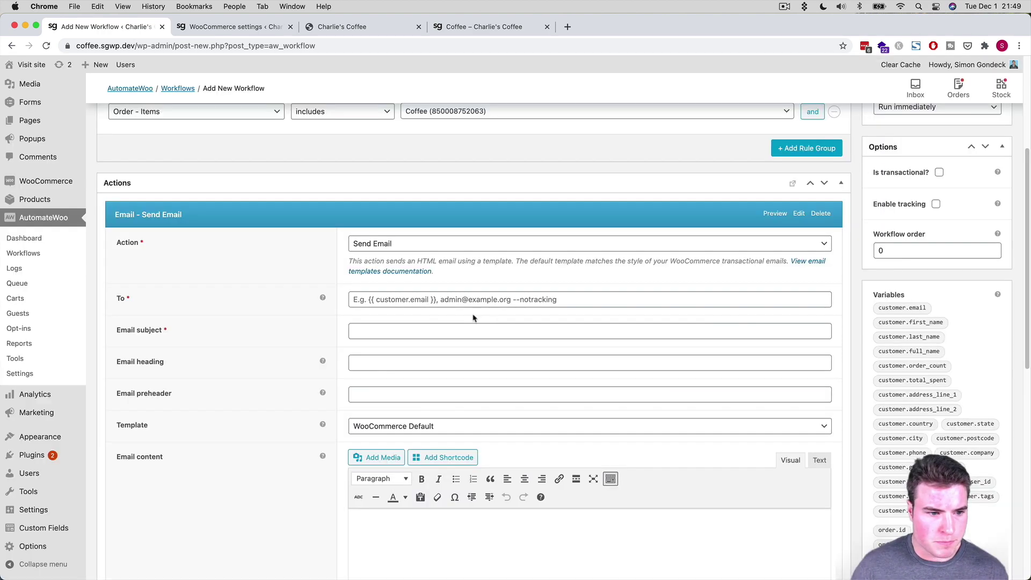
click(413, 300)
text({{ customer.email }})
Enter 'Get the most out of your Coffee!' as the email subject.
click(466, 329)
click(257, 332)
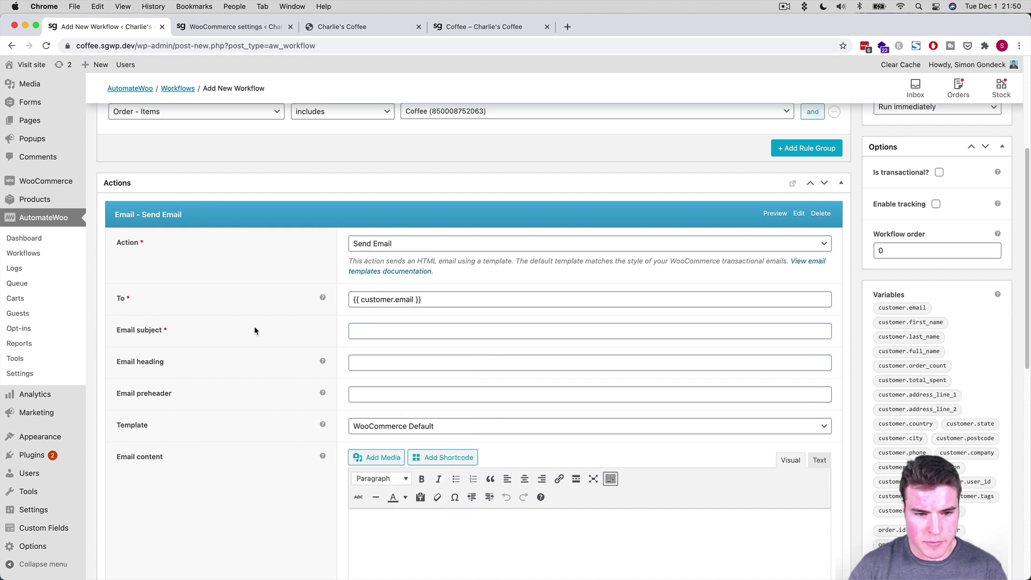
click(375, 333)
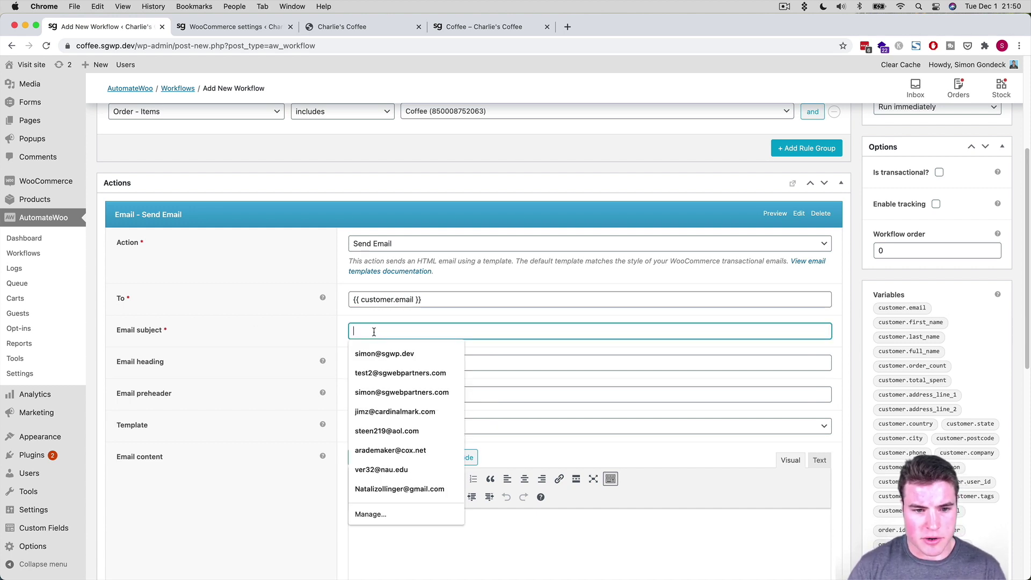
text(Get the most out )
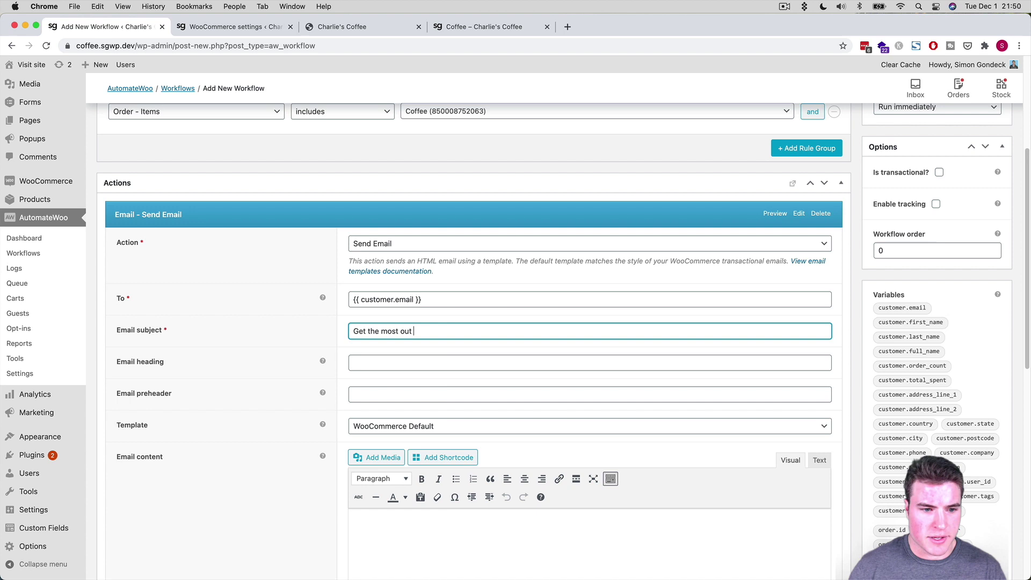
text(of your Coffee!)
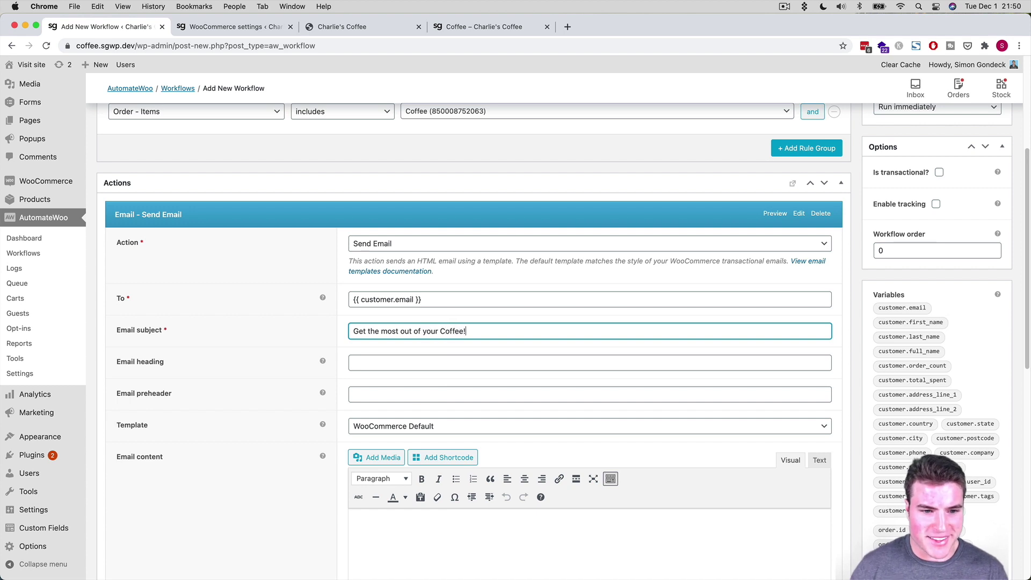
key(super+a)
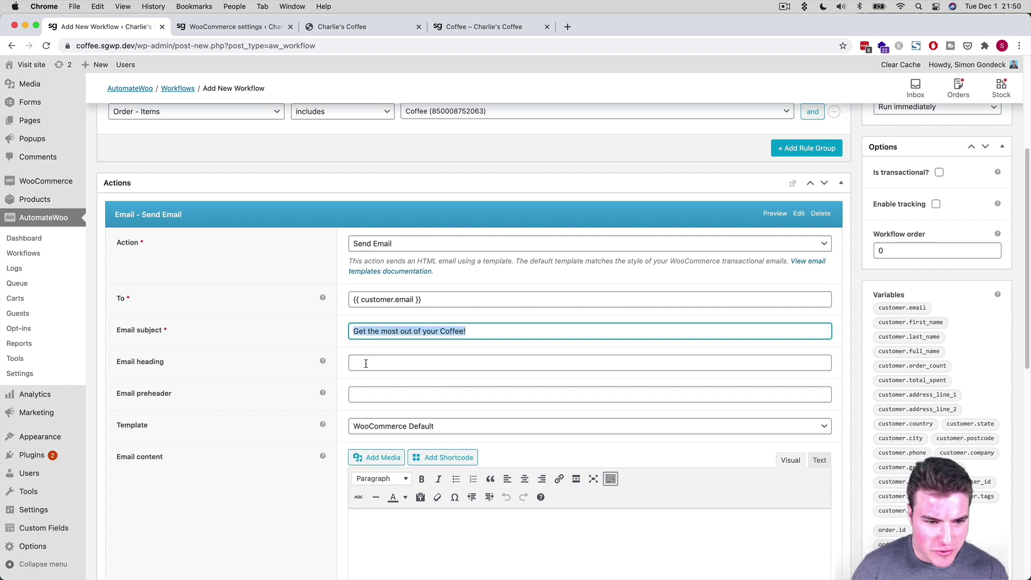
Use the same text for the email heading and check the Template dropdown.
click(366, 364)
click(277, 366)
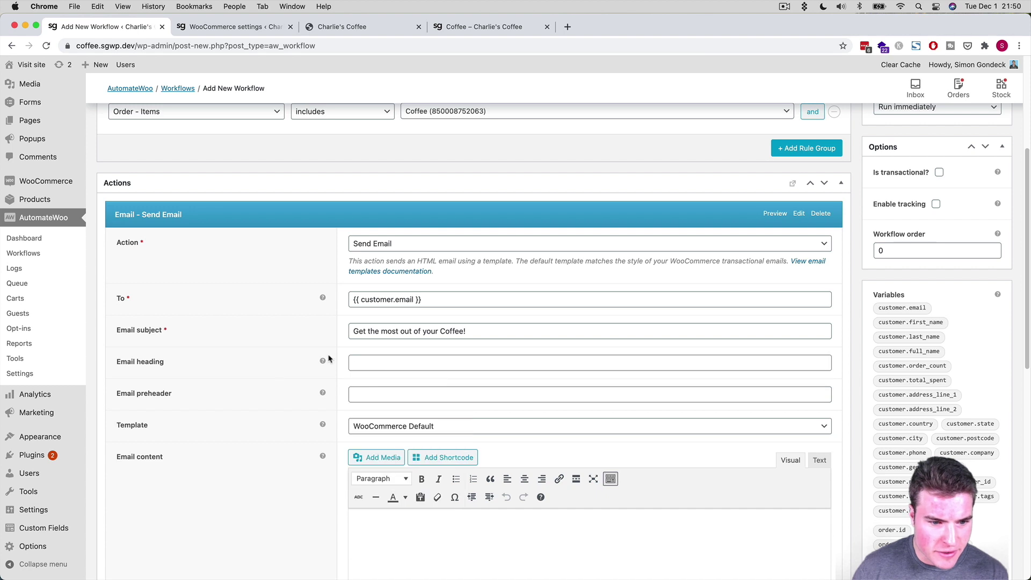
mouse_move(324, 359)
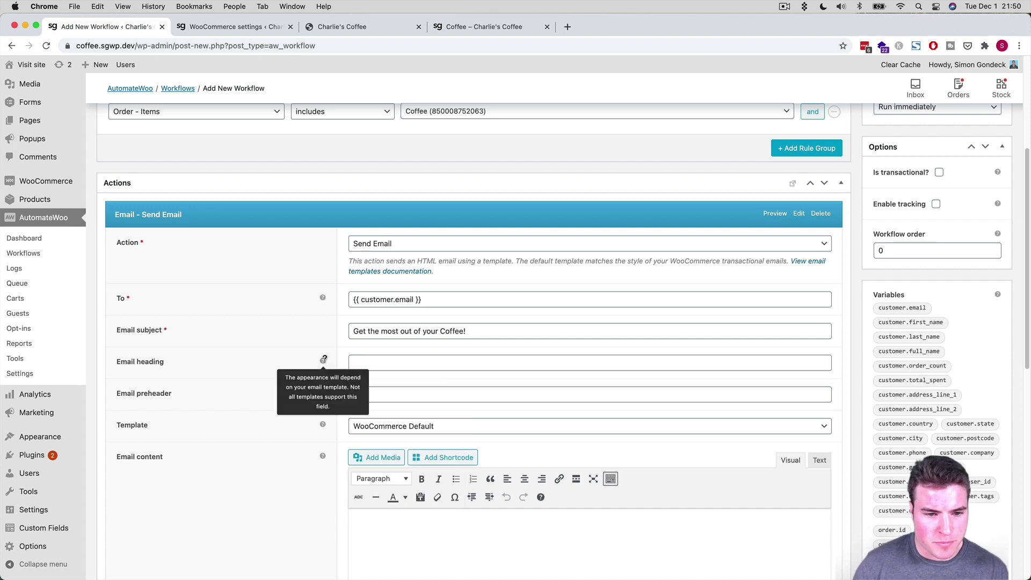
click(375, 359)
key(Down)
key(Return)
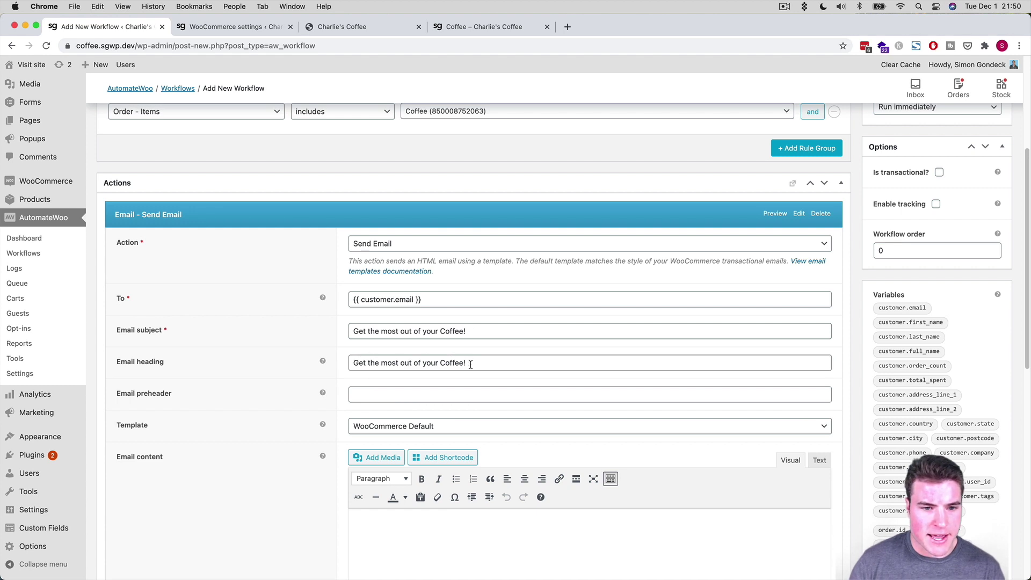
scroll(397, 391, down, 2)
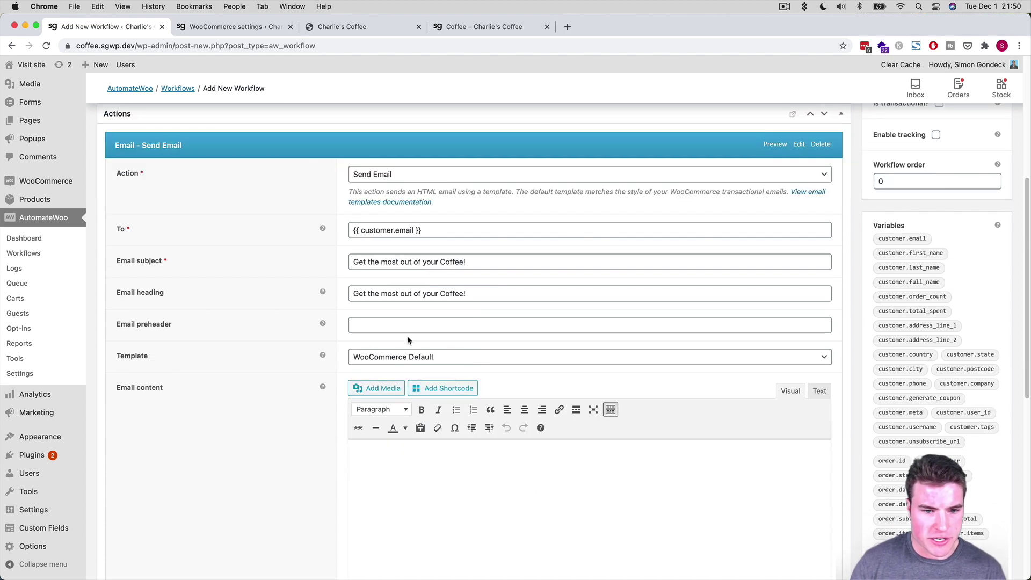
scroll(407, 338, up, 1)
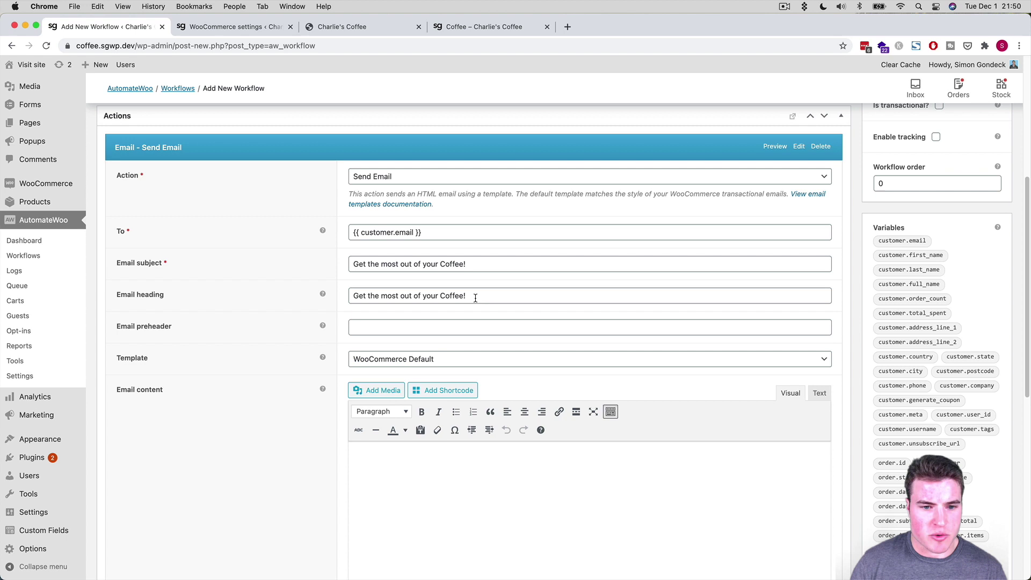
click(454, 364)
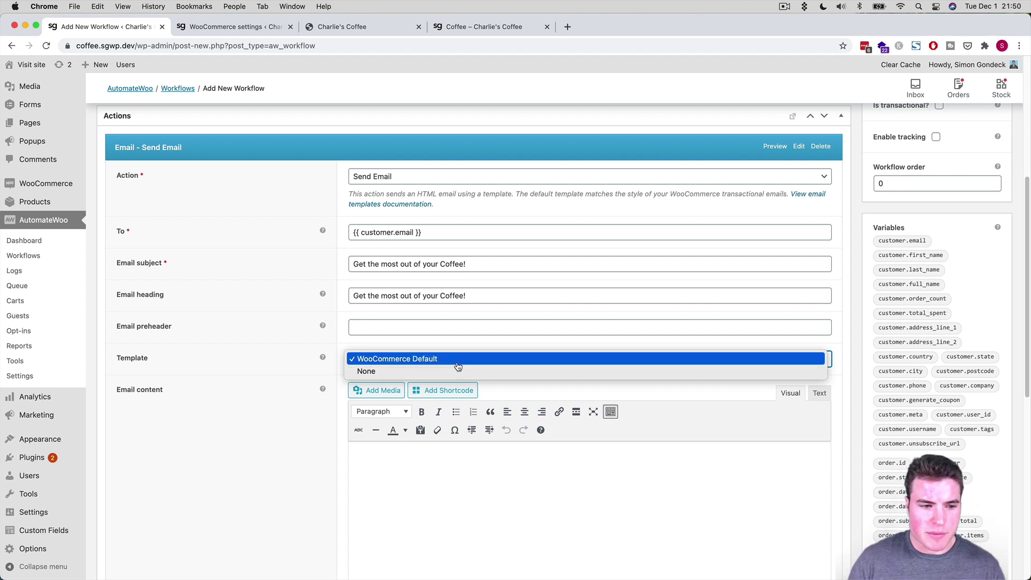
Keep WooCommerce Default and begin the body 'Hey' plus customer.first_name with fallback 'there'.
click(458, 365)
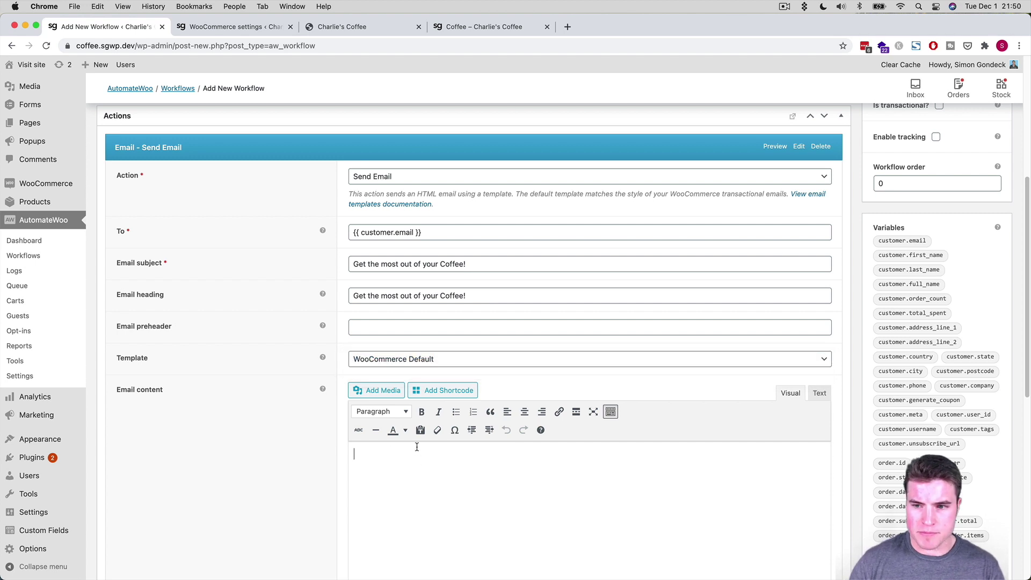
scroll(418, 445, down, 1)
text(Hey)
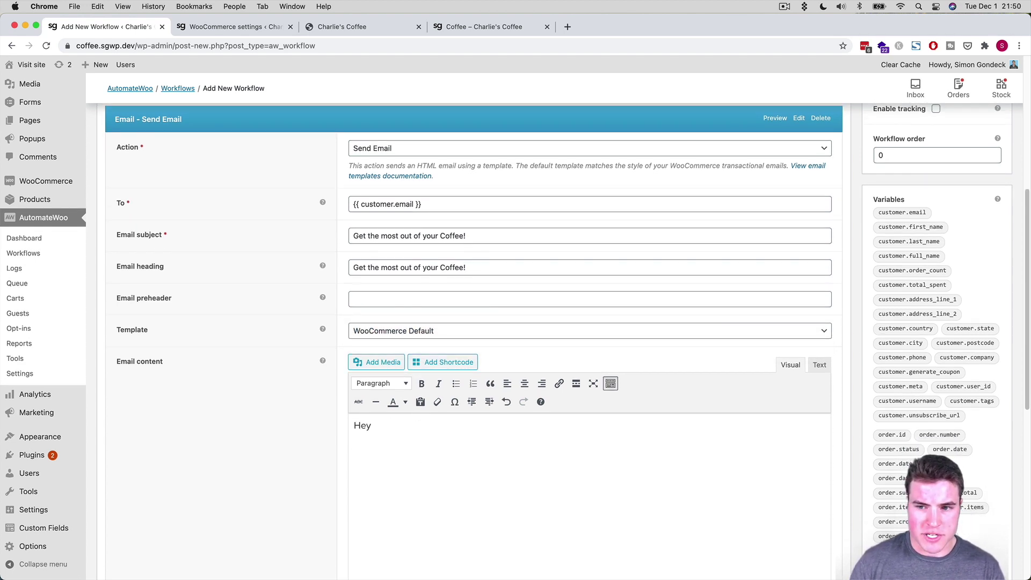
click(896, 228)
click(509, 304)
text(the)
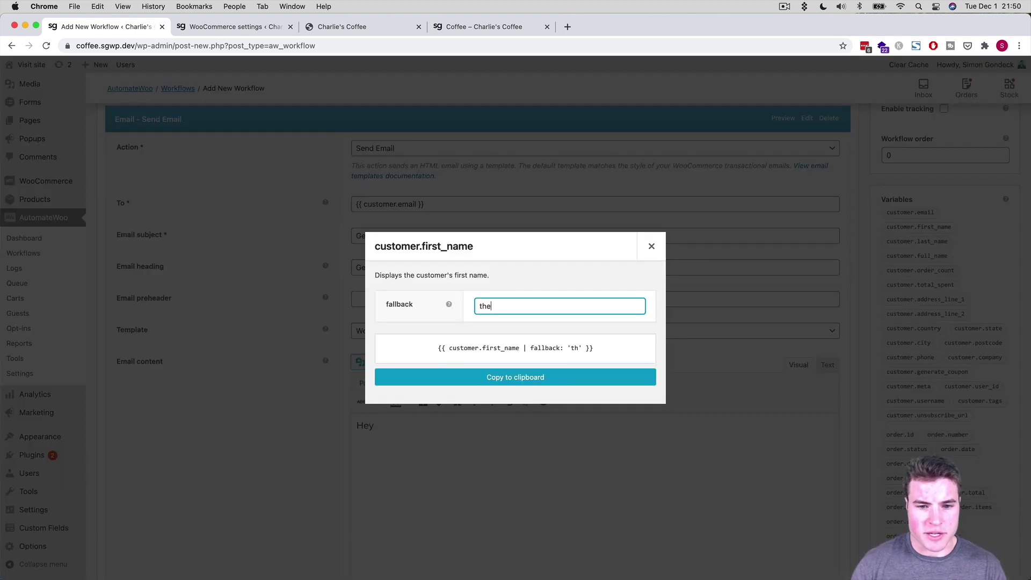
text(re)
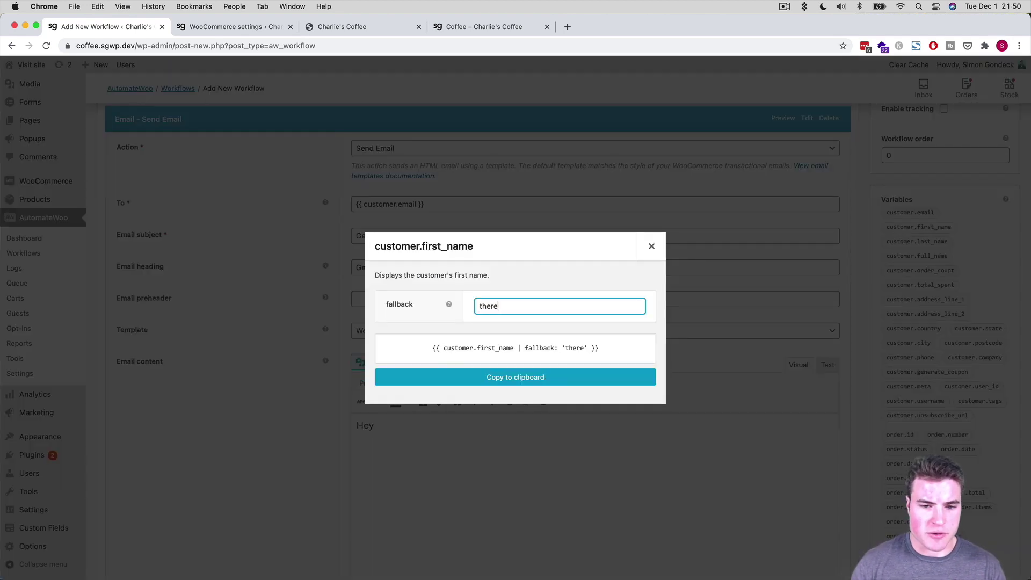
click(523, 384)
click(404, 436)
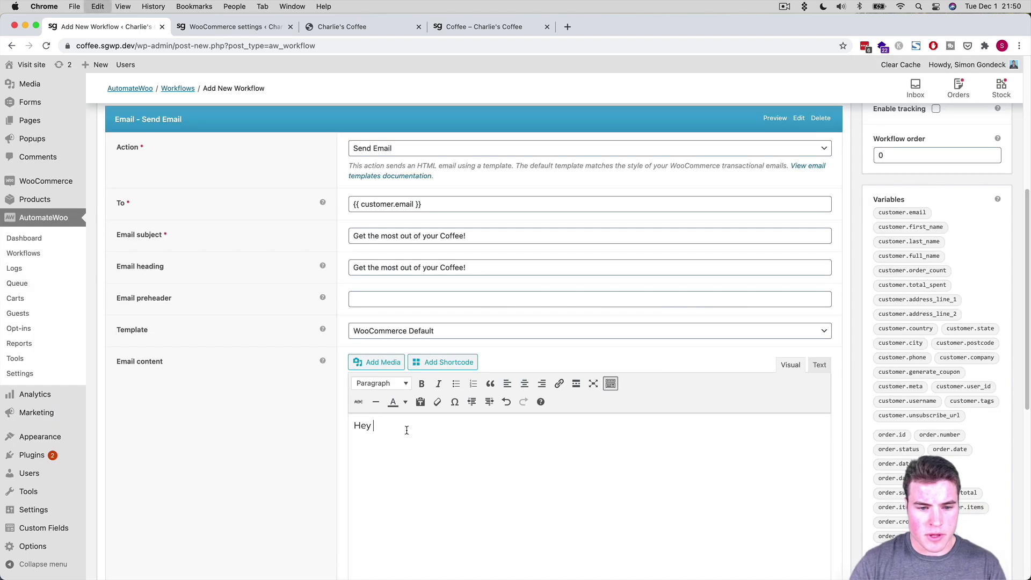
key(super+v)
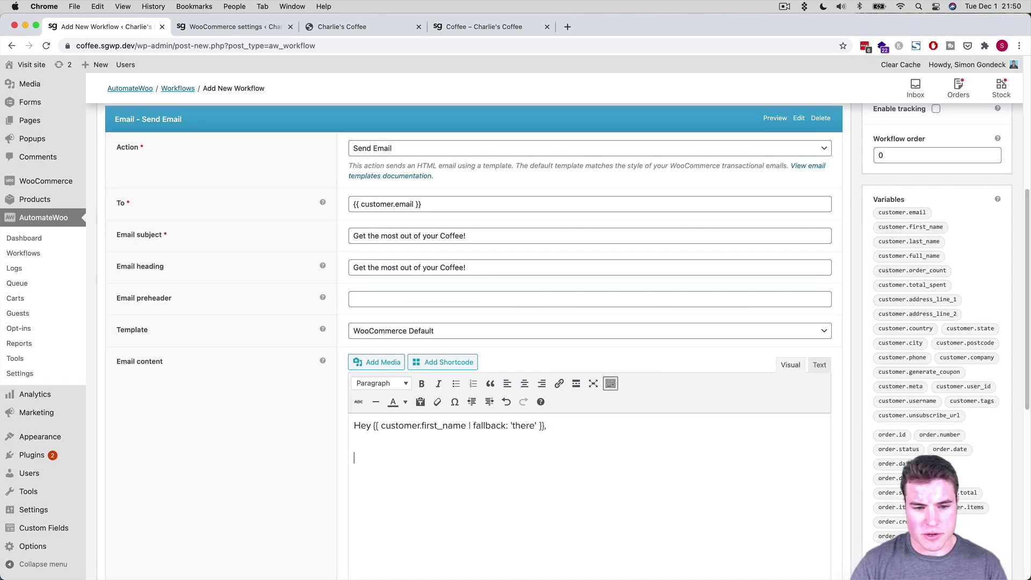
Add the line 'Get the most out of your coffee with these 10 tips! Read more here:' and view the Coffee page.
text(,)
key(Return)
text(Get the most out of )
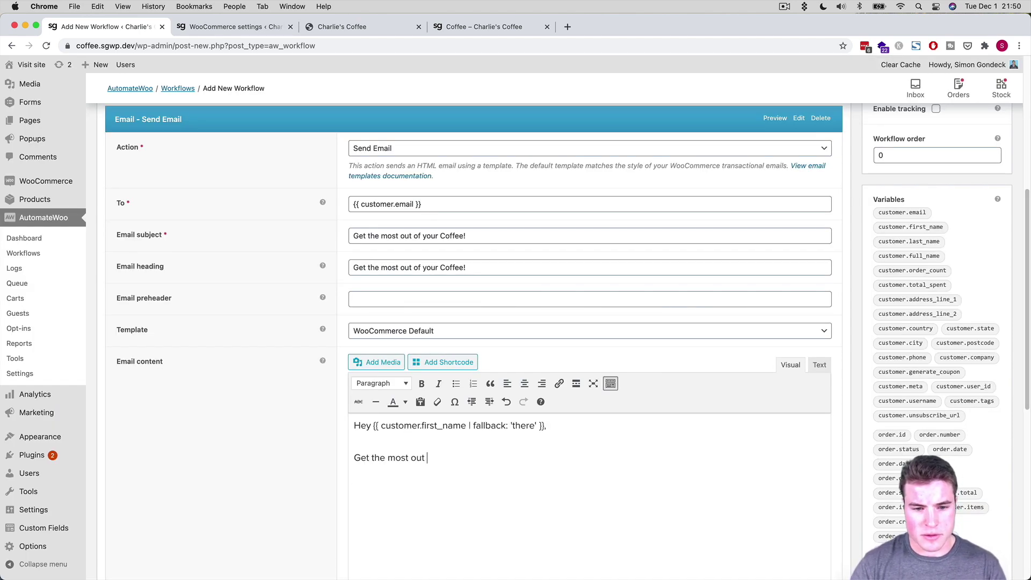
text(your coff)
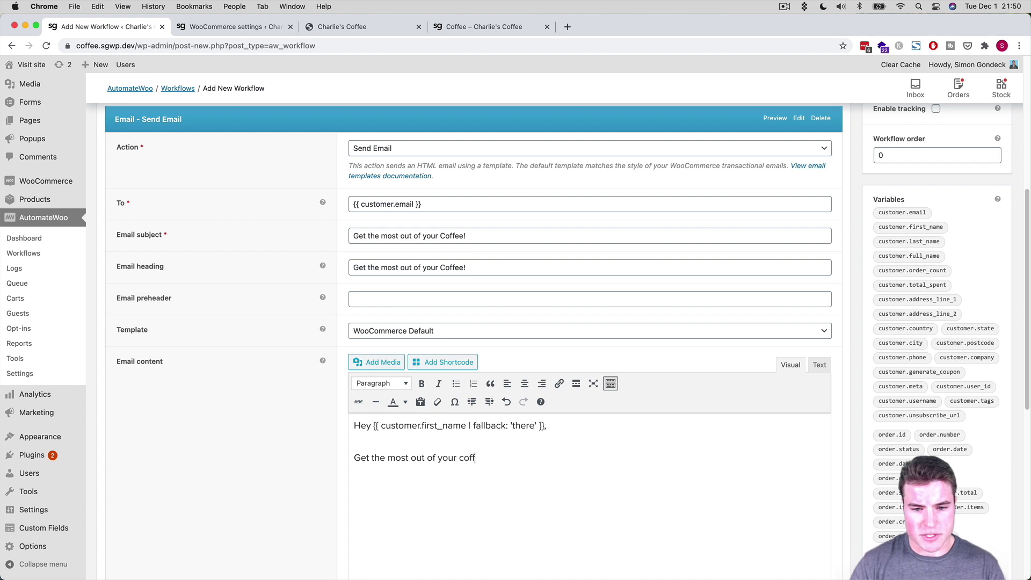
text(ee with these 10 tips!  )
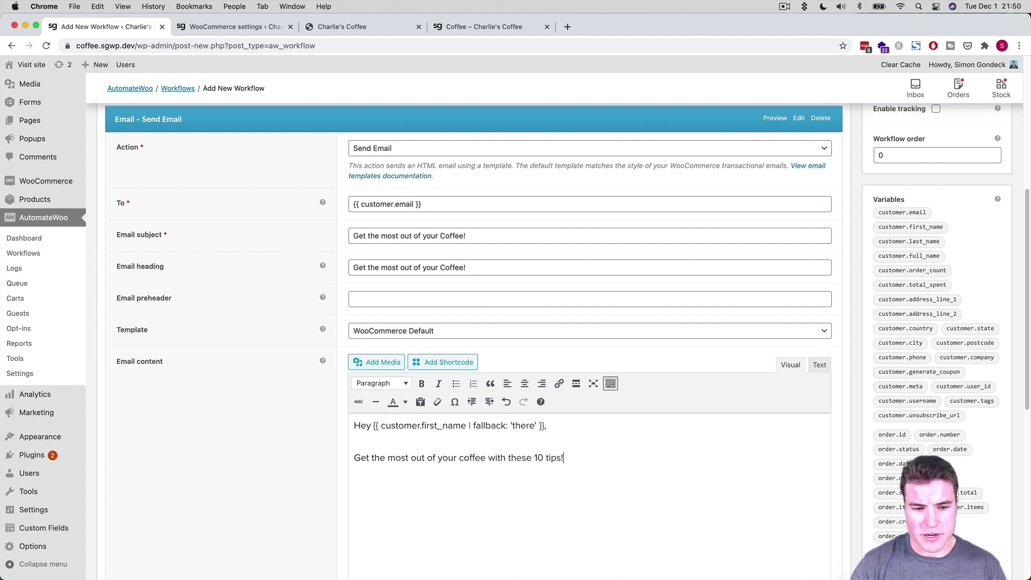
text(Read more here:)
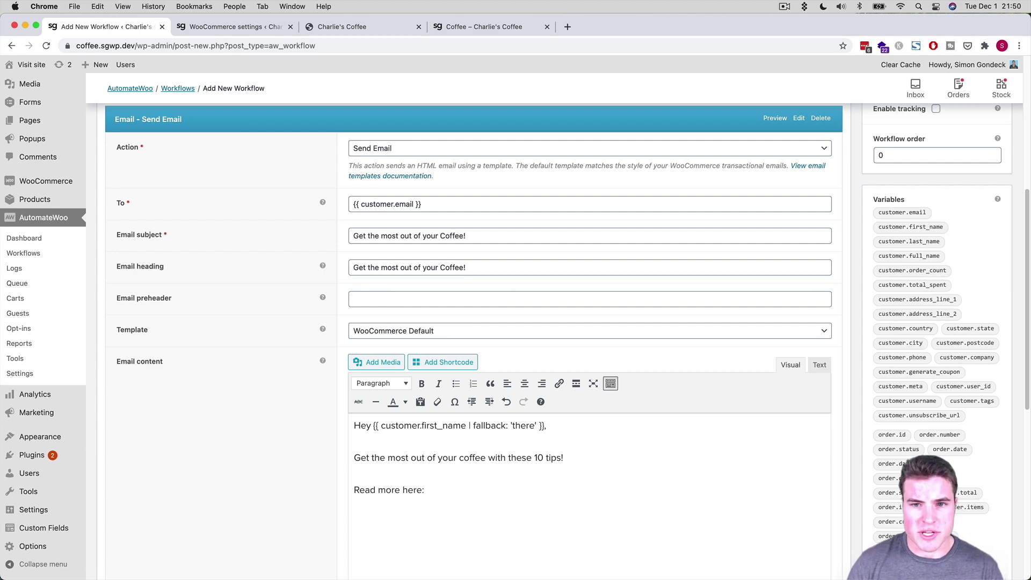
key(super+4)
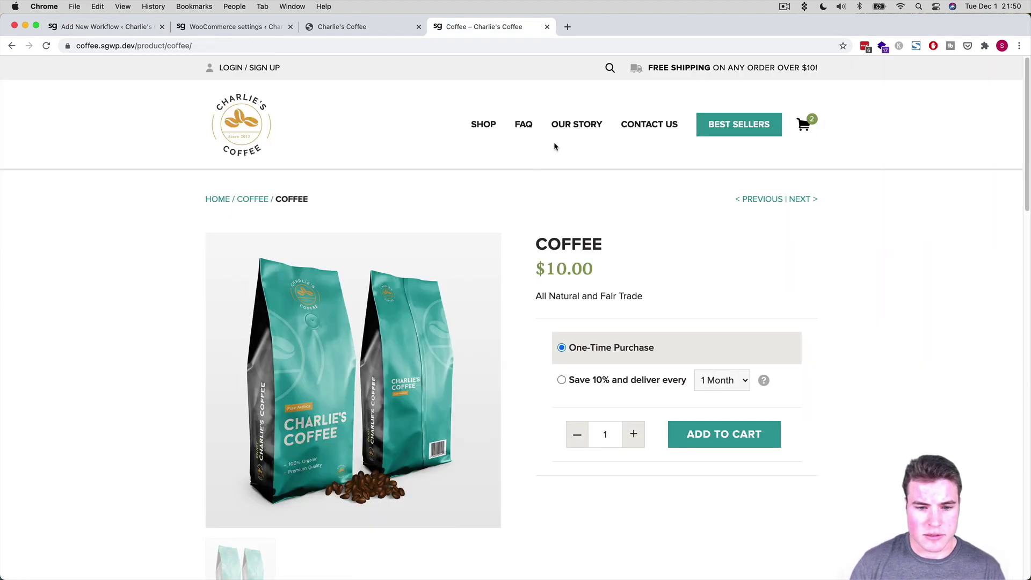
Open the store Blog, copy the '5 Tips for the Perfect Coffee Date' post URL, and return to the editor.
scroll(540, 253, down, 15)
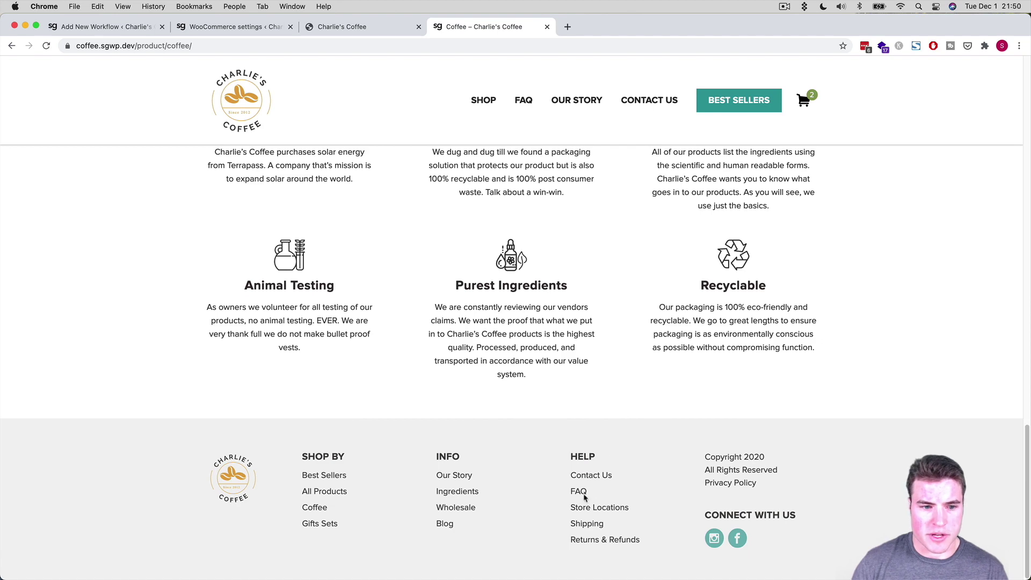
super+click(445, 524)
key(super+5)
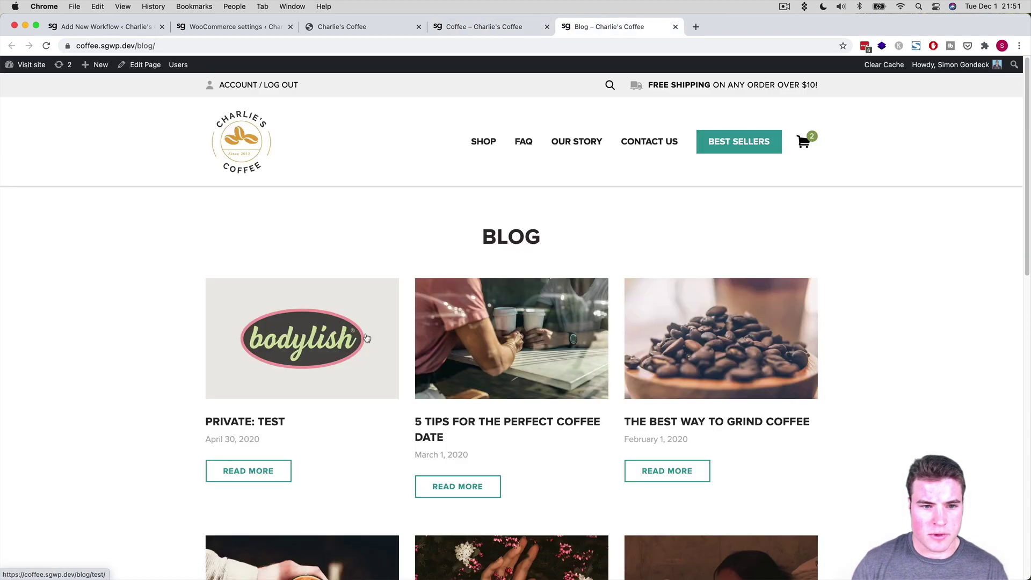
click(503, 350)
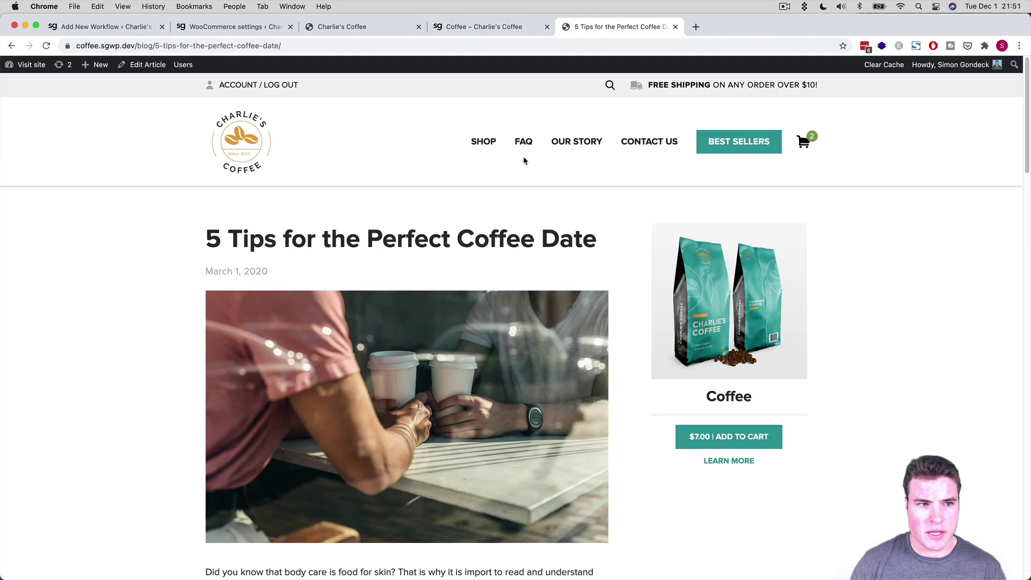
click(427, 46)
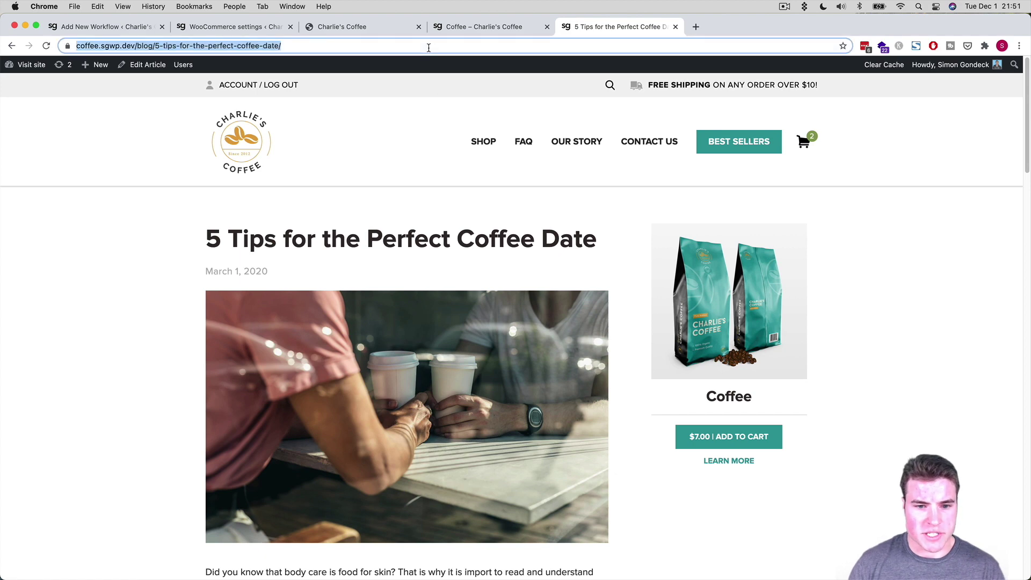
key(super+1)
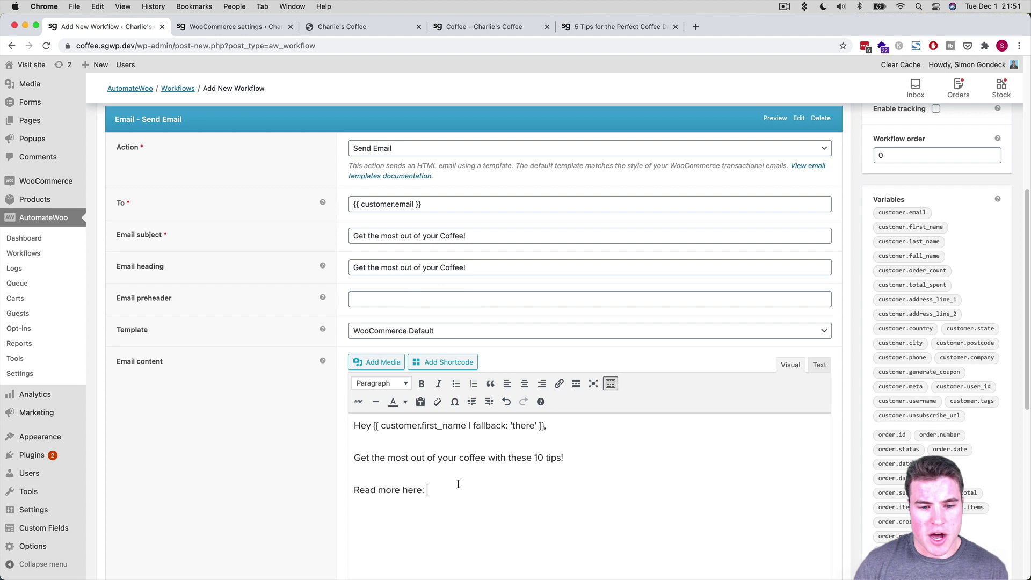
Link the 'Read more here' text to the copied blog post address.
click(422, 489)
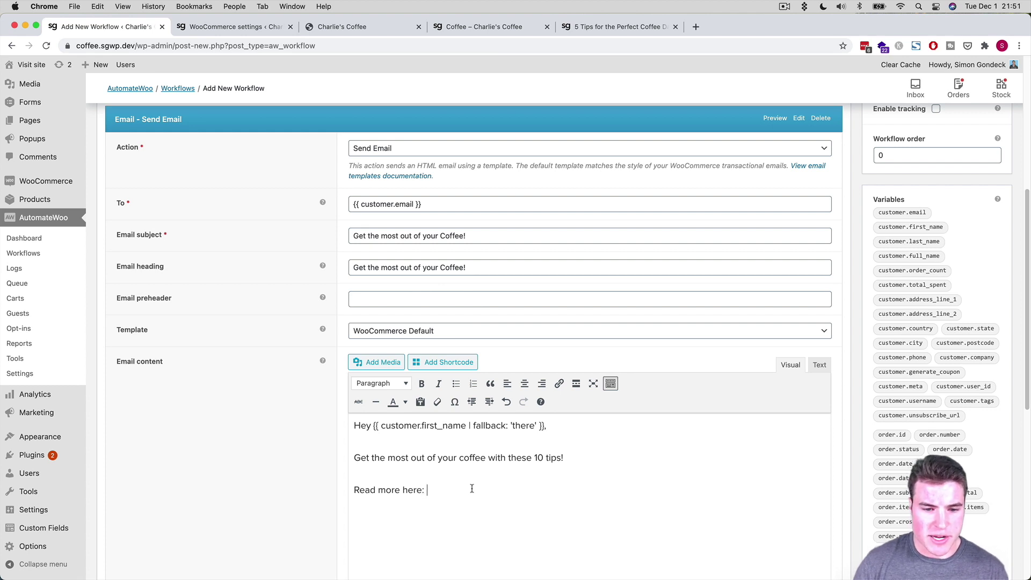
key(super+v)
drag(693, 490, 343, 492)
key(BackSpace)
key(BackSpace)
key(BackSpace)
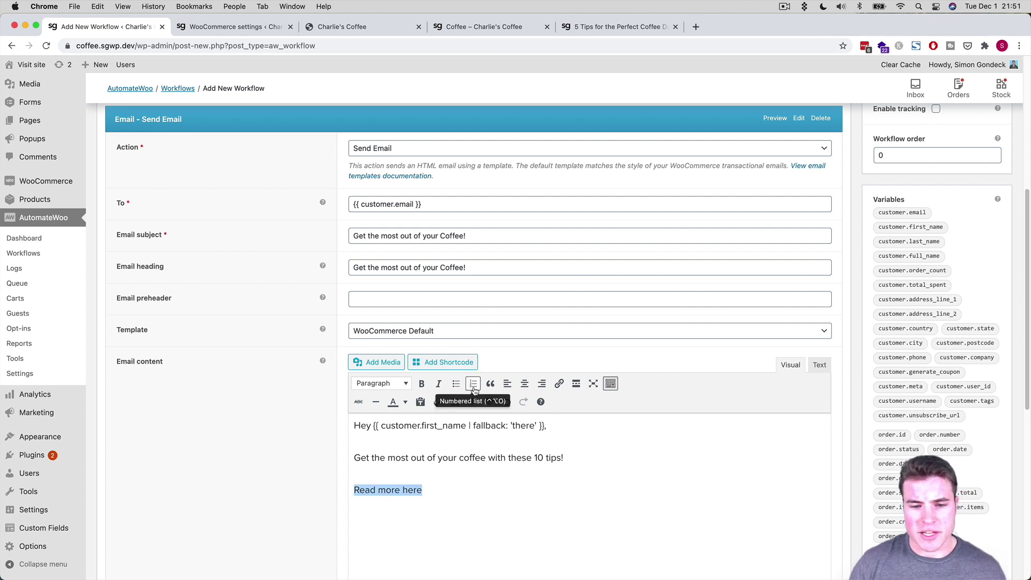
click(560, 384)
key(super+v)
key(Return)
click(566, 460)
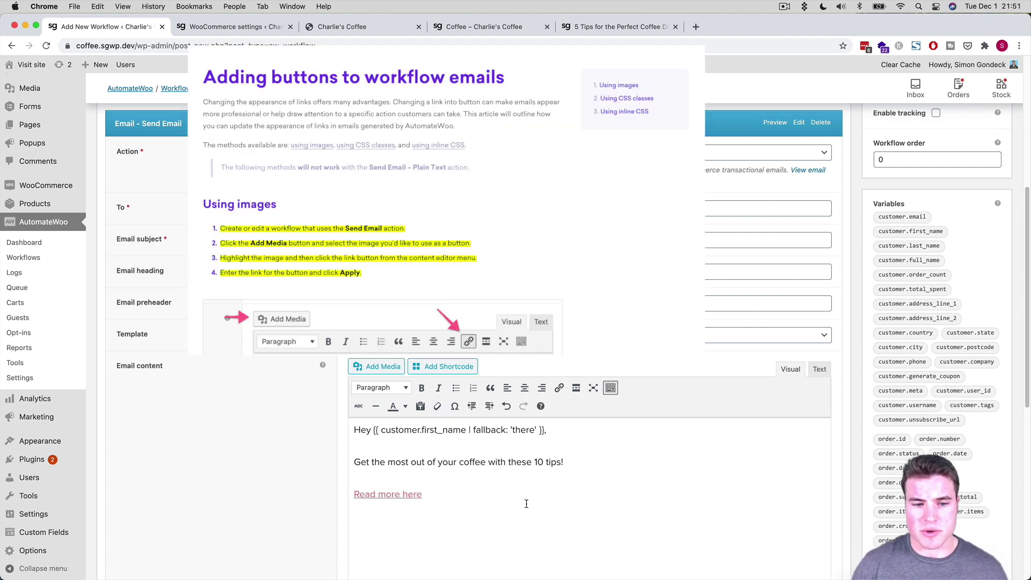
key(Down)
key(Down)
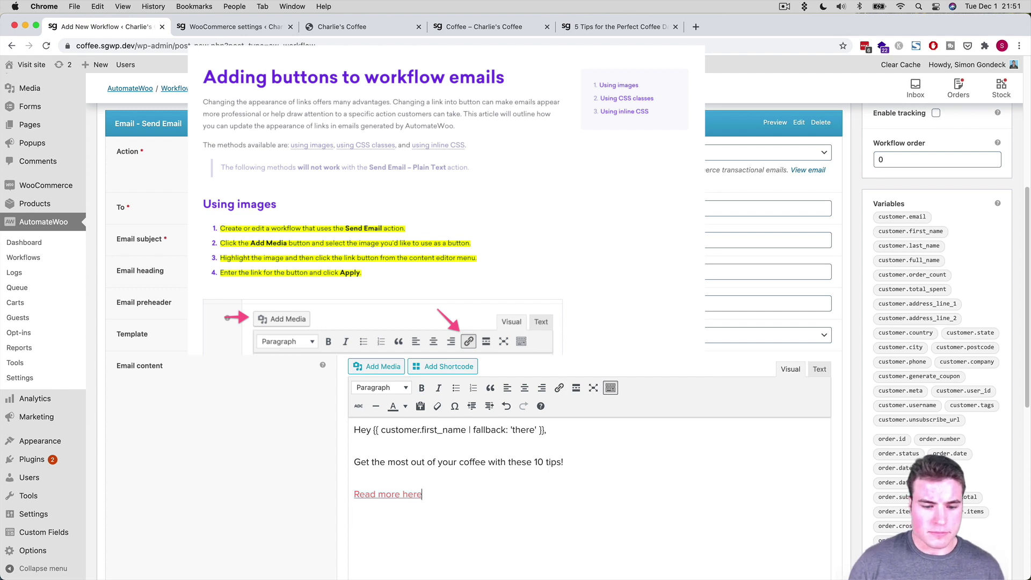
Type the sign-off line "Your friends at Charlie's Coffee." below the link.
scroll(567, 297, down, 1)
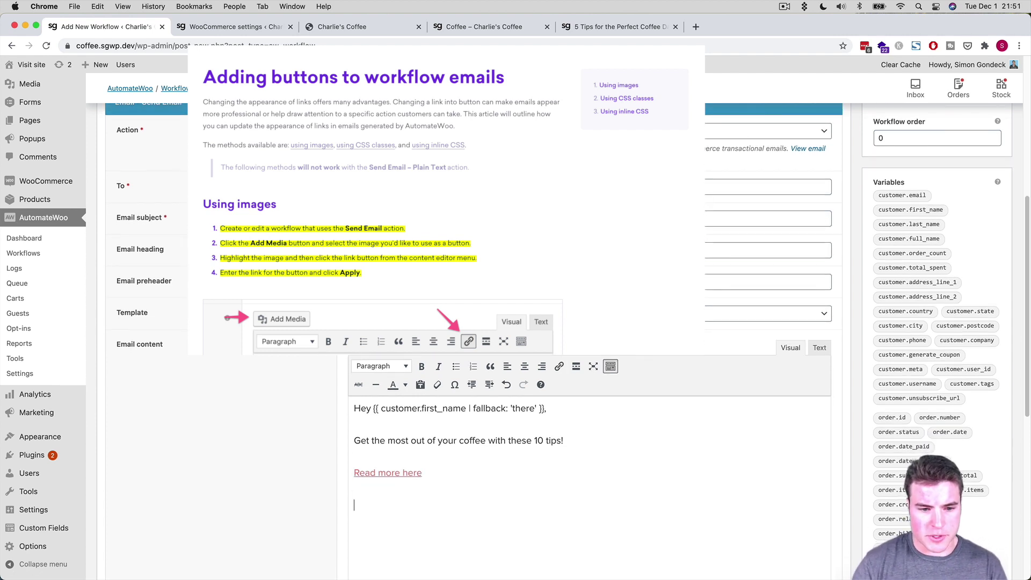
text(Your fire)
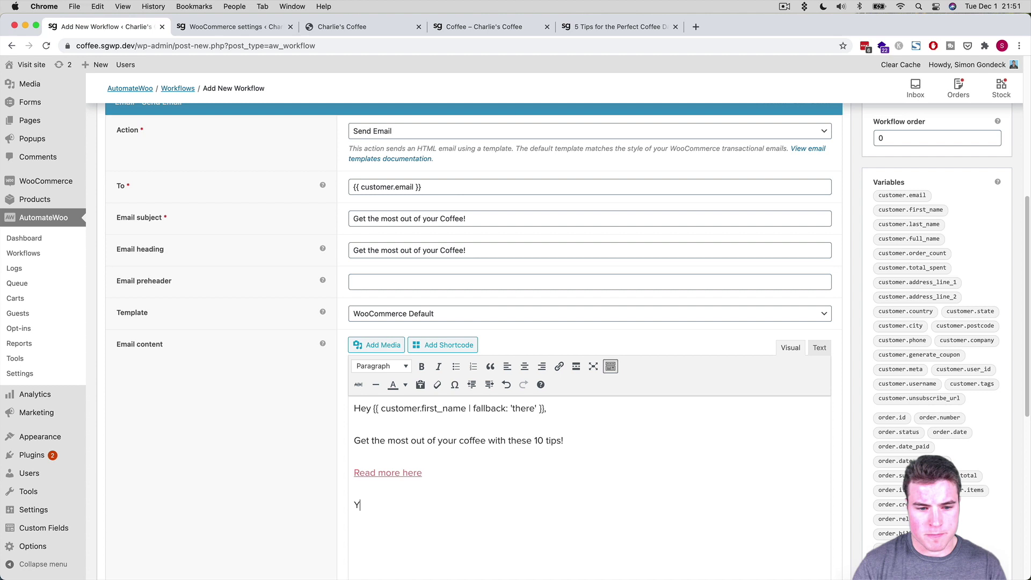
key(BackSpace)
key(BackSpace)
key(BackSpace)
text(r)
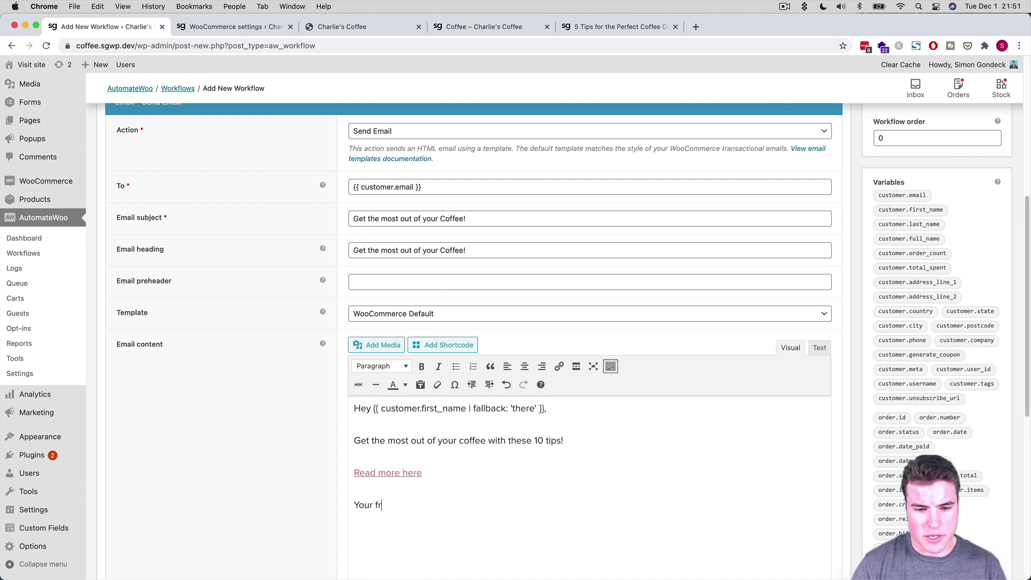
text(iends at Charlie's coff)
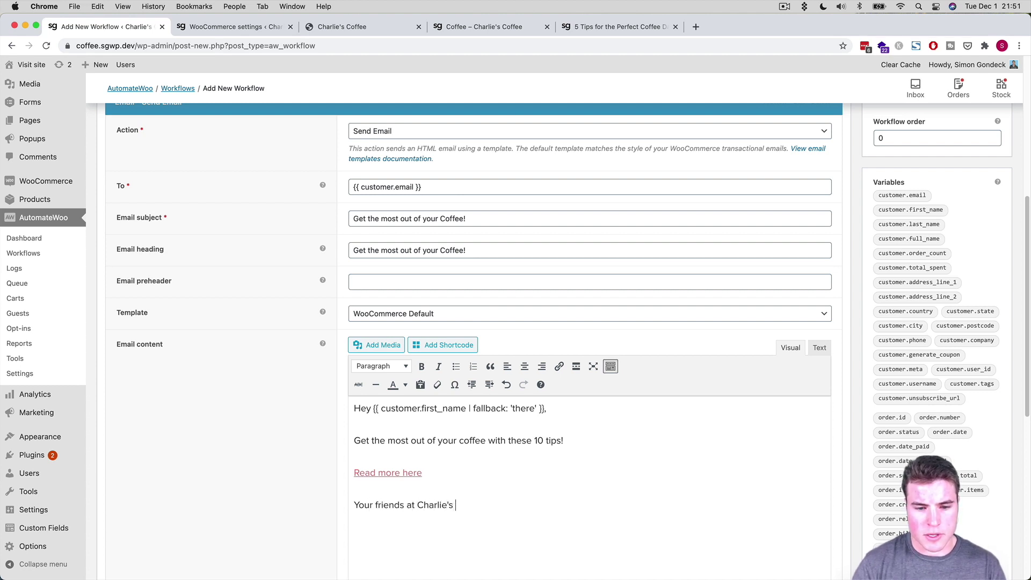
key(BackSpace)
key(BackSpace)
key(BackSpace)
key(BackSpace)
text(Coffee.)
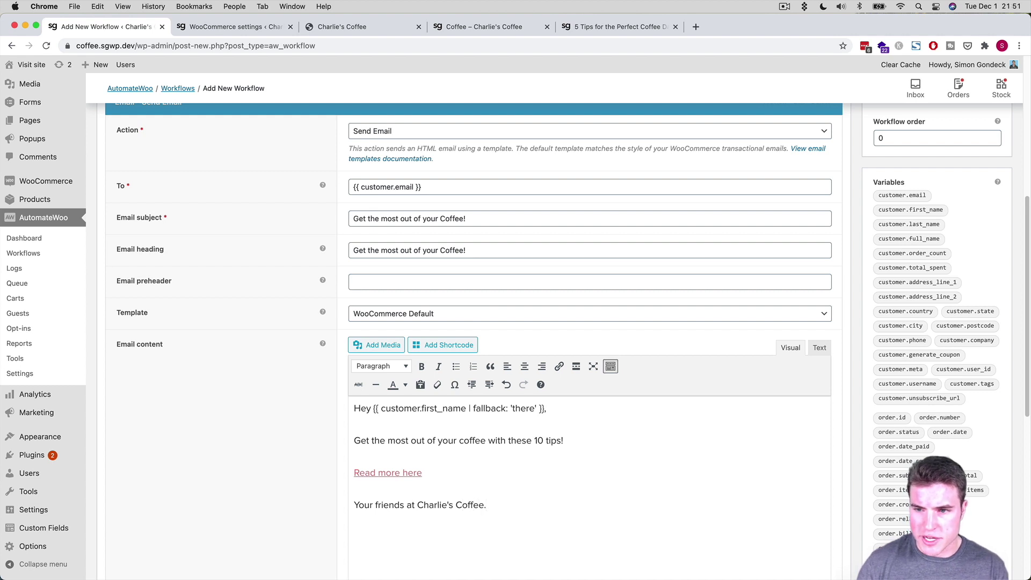
scroll(537, 322, down, 5)
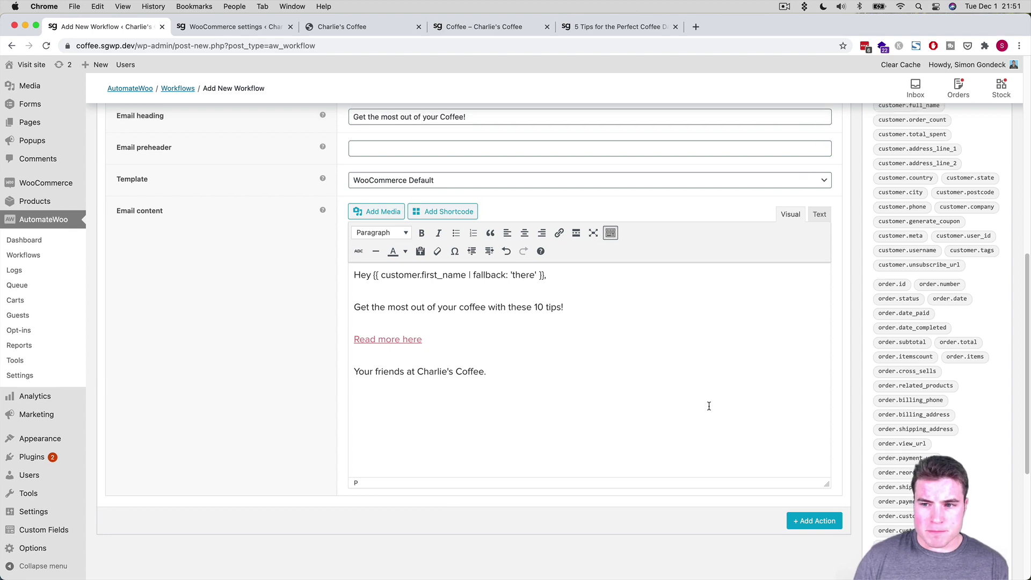
scroll(708, 408, up, 10)
Save the workflow, set its timing to Delayed by 10 Days, and save again.
click(981, 267)
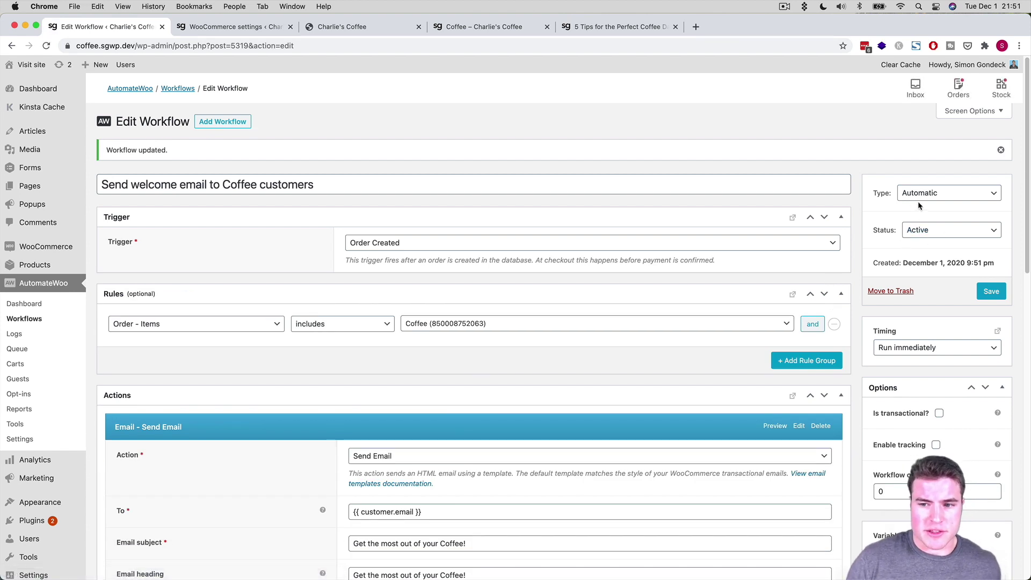
click(907, 348)
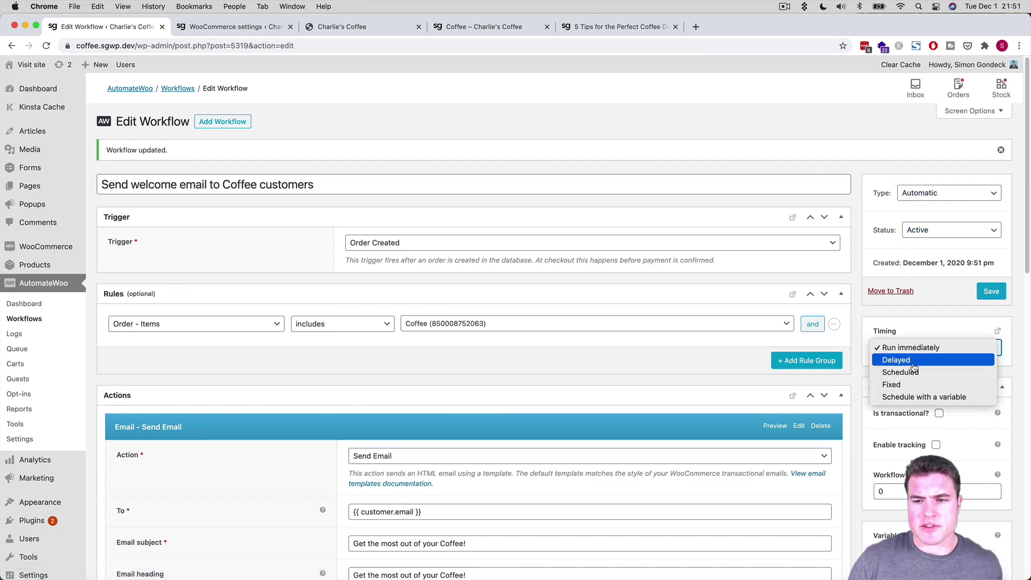
click(912, 365)
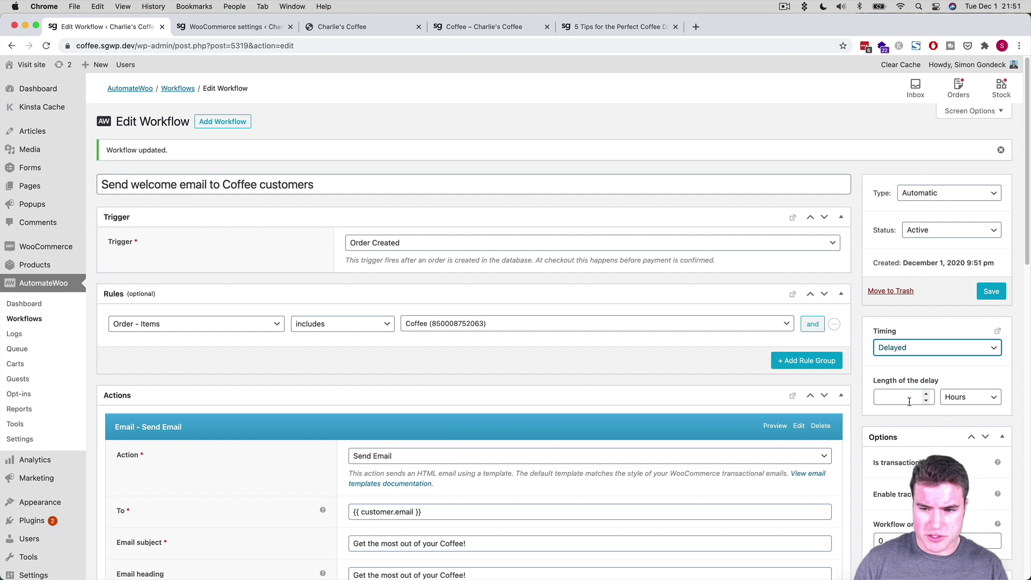
click(910, 402)
text(10)
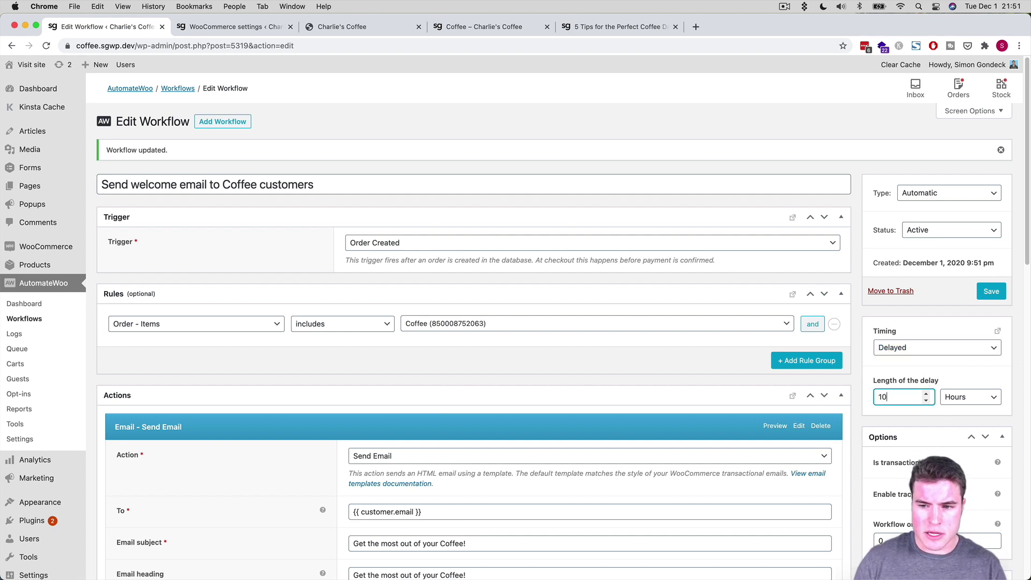
click(968, 404)
click(962, 422)
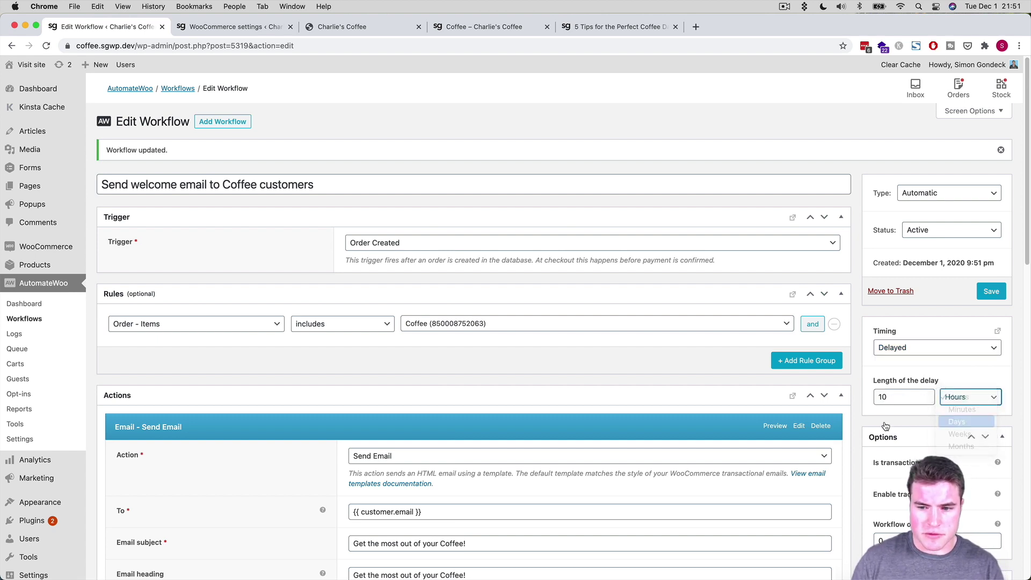
click(987, 294)
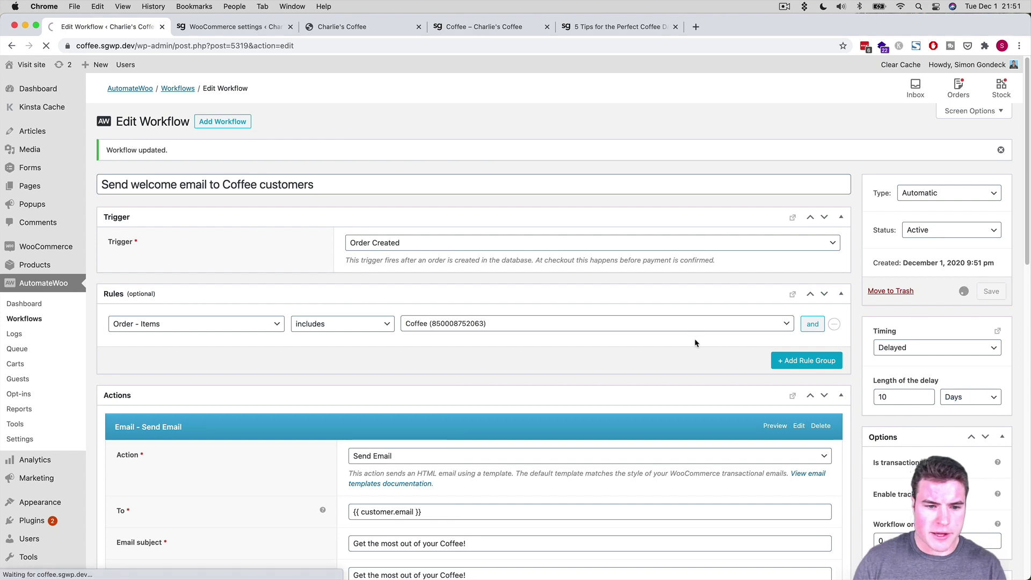
scroll(582, 361, down, 10)
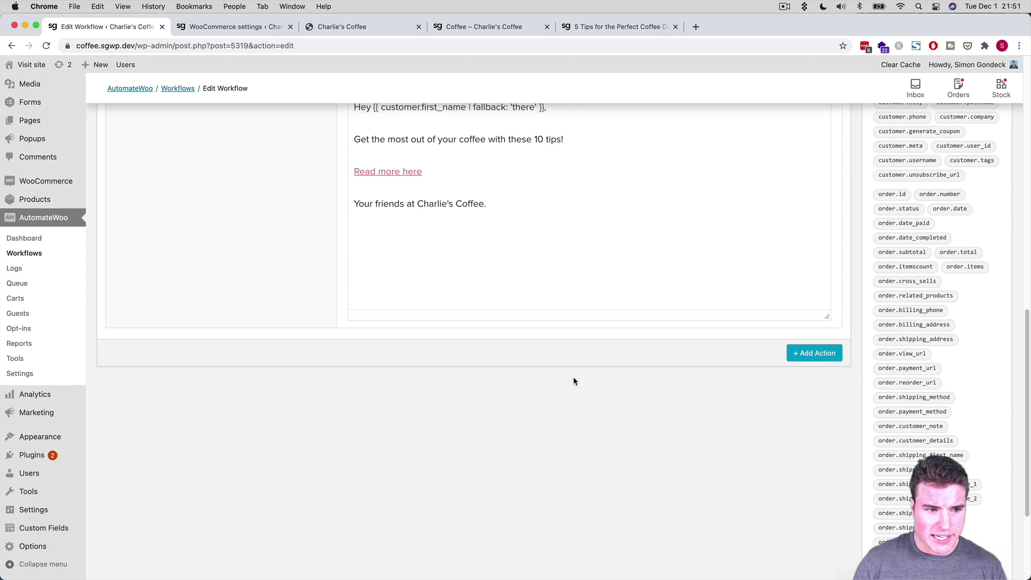
click(814, 354)
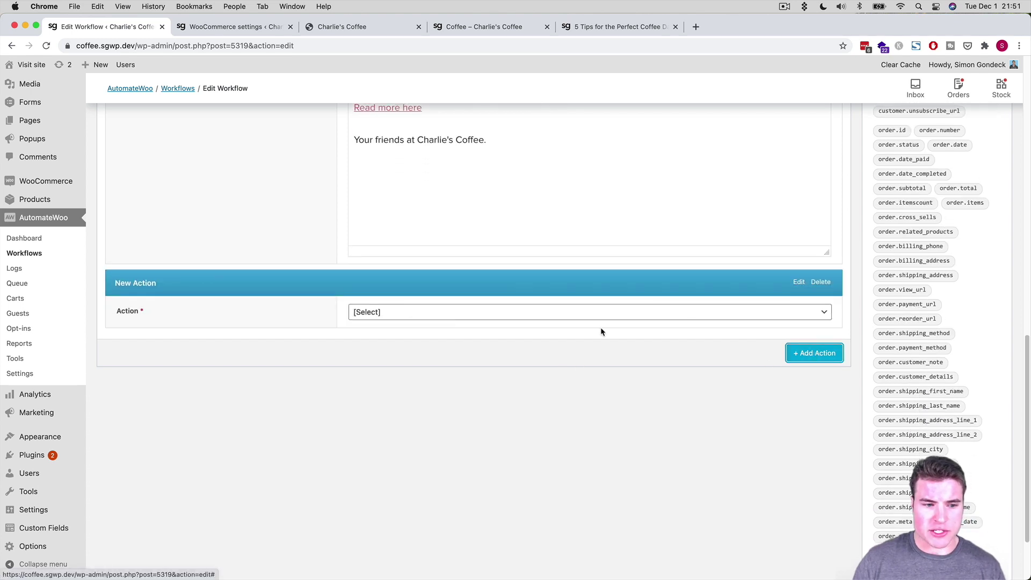
scroll(614, 346, up, 8)
scroll(616, 350, down, 4)
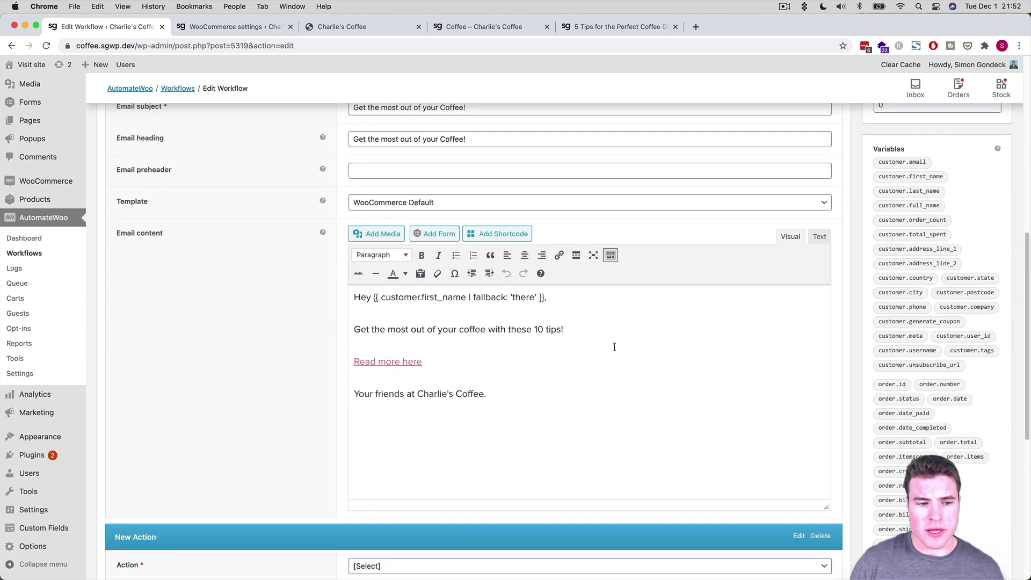
scroll(615, 347, down, 1)
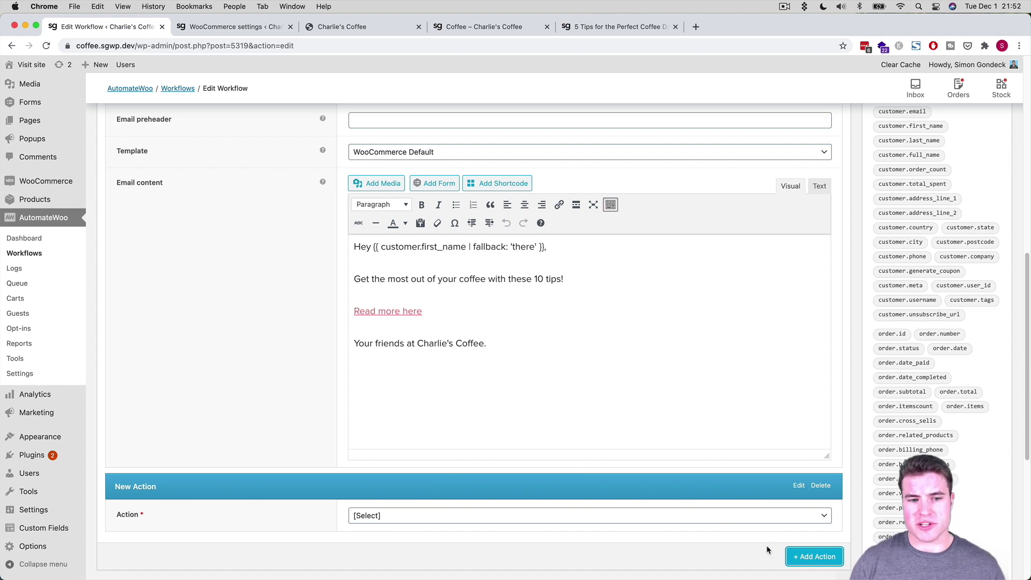
click(799, 557)
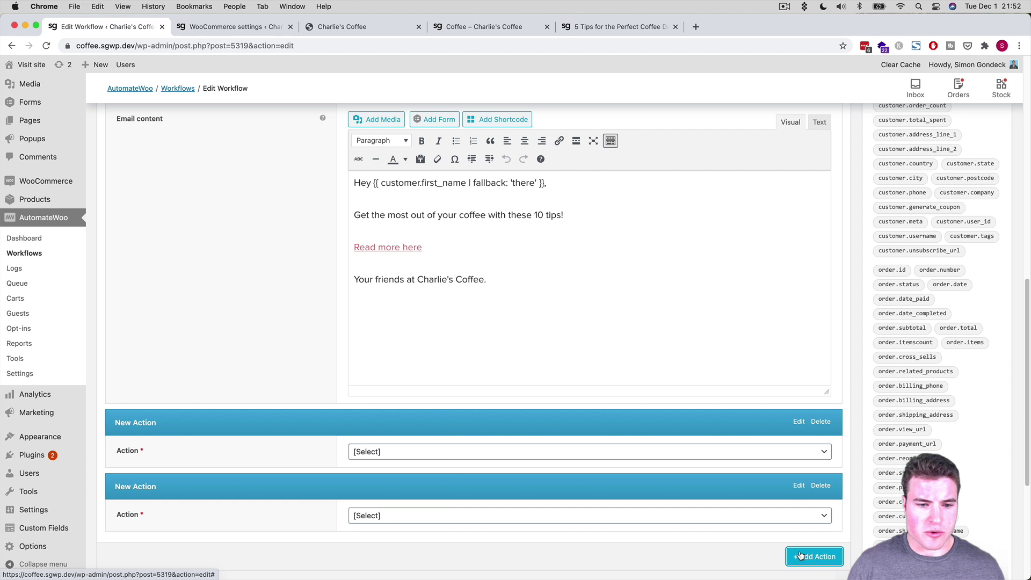
click(821, 486)
click(636, 457)
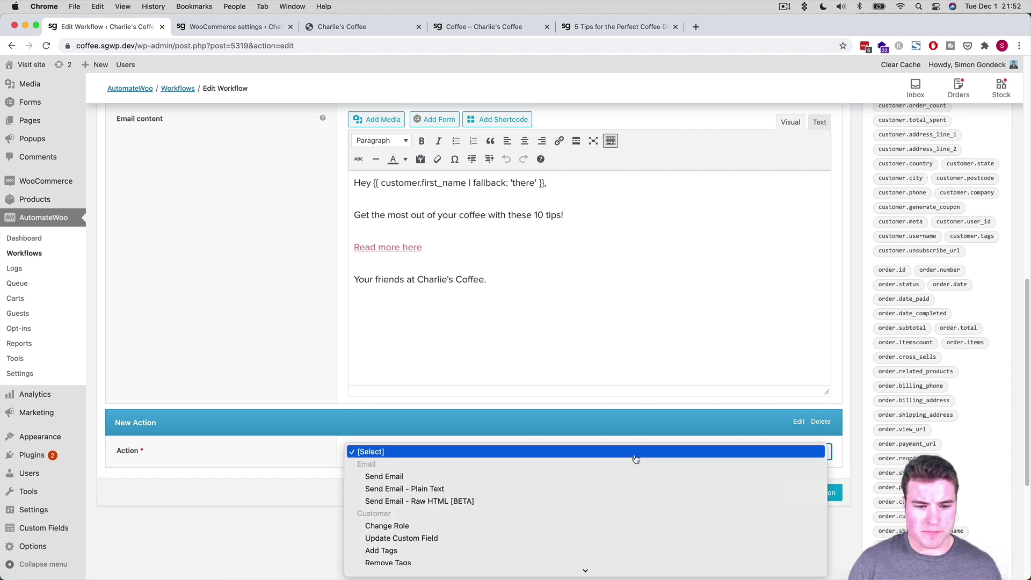
scroll(597, 483, down, 4)
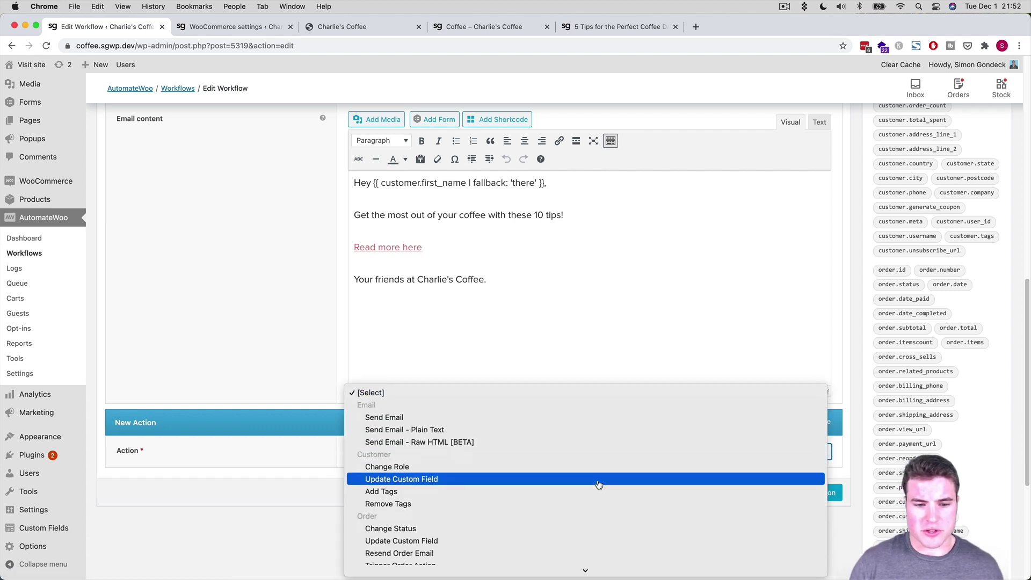
scroll(598, 485, down, 1)
scroll(597, 483, down, 3)
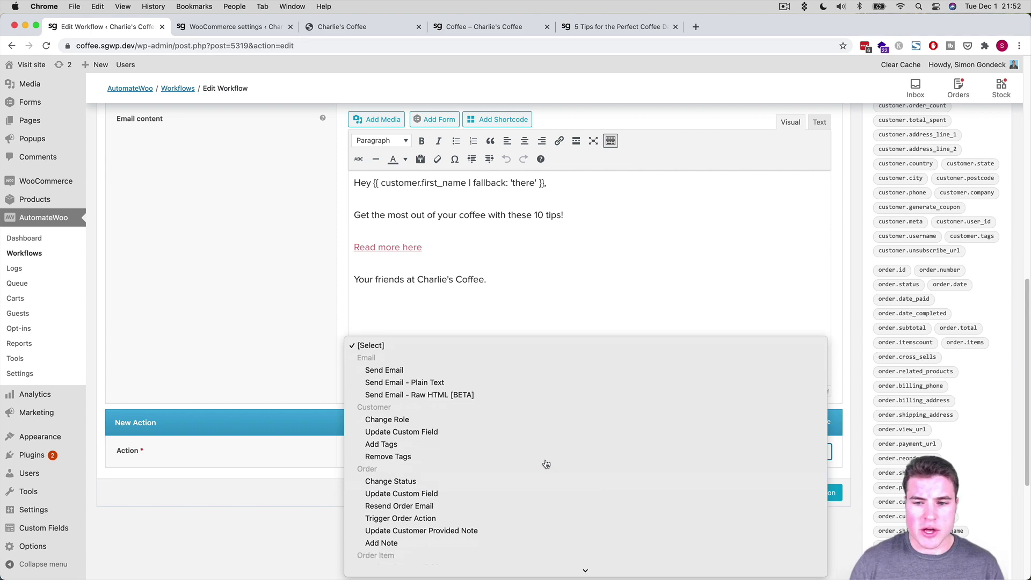
click(264, 492)
click(826, 423)
scroll(630, 456, up, 15)
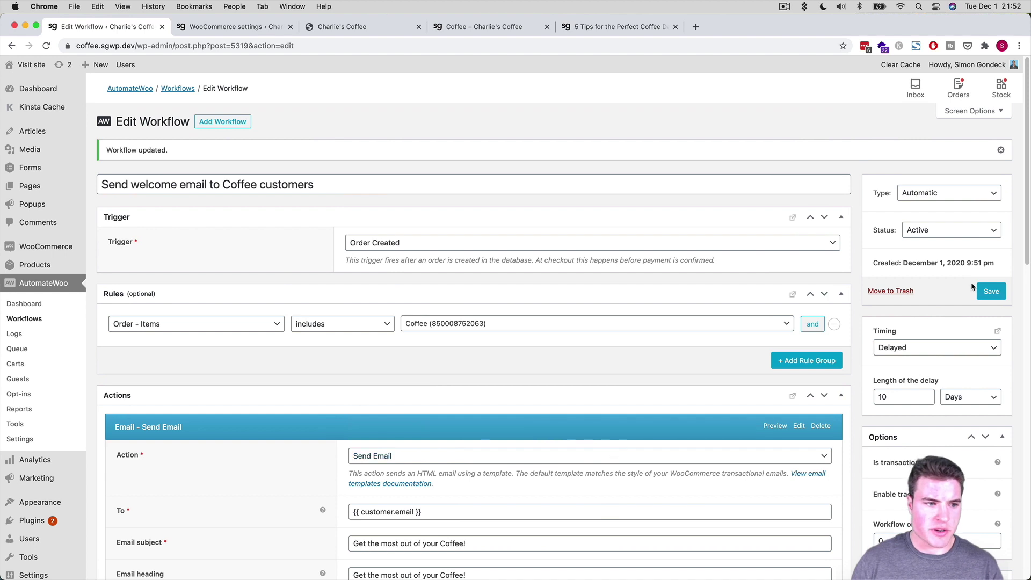
Save the workflow, then create a new one from the 'Credit cards: Expiry reminder' preset in Browse presets.
click(988, 291)
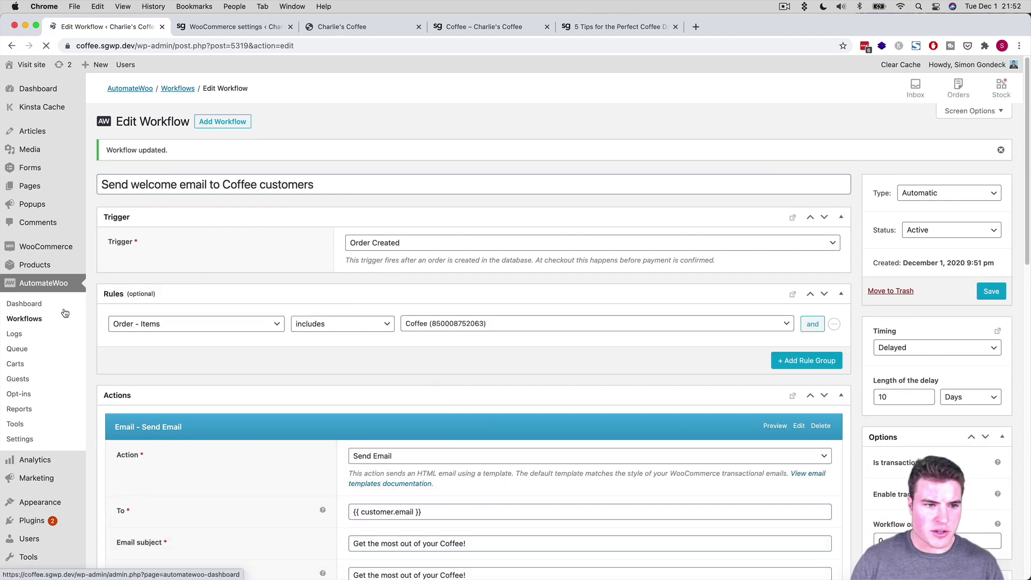
click(58, 317)
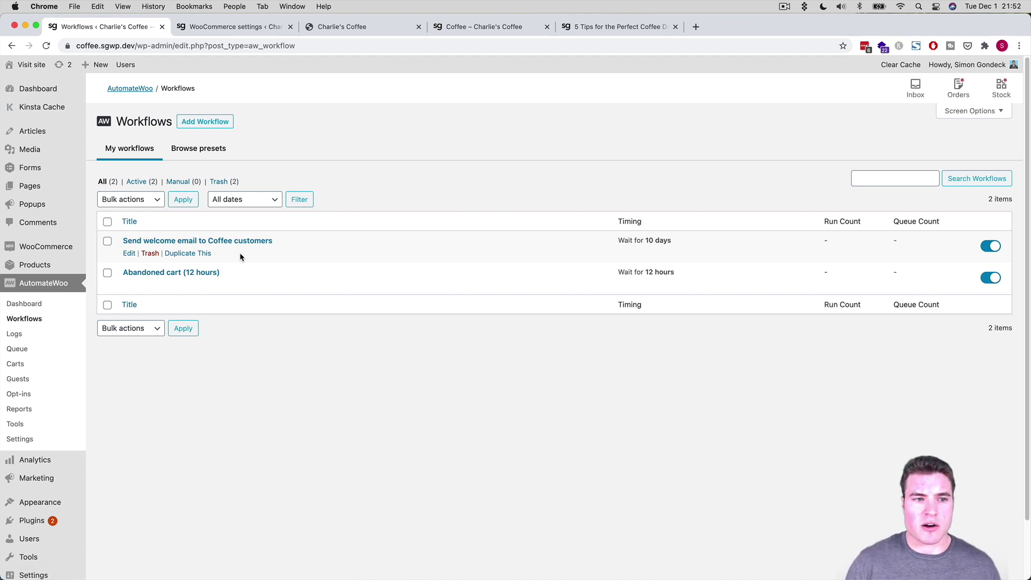
click(207, 148)
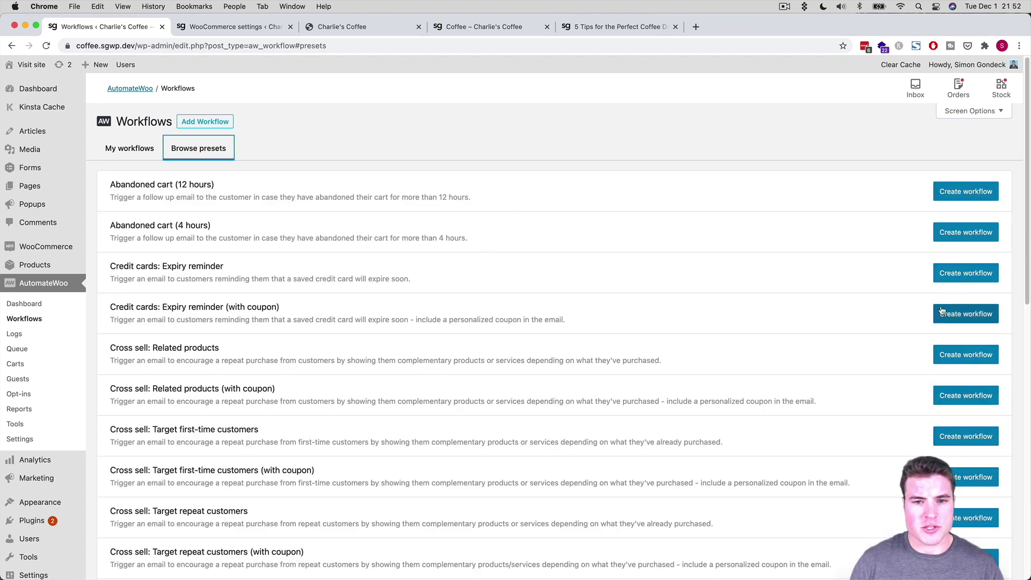
click(957, 274)
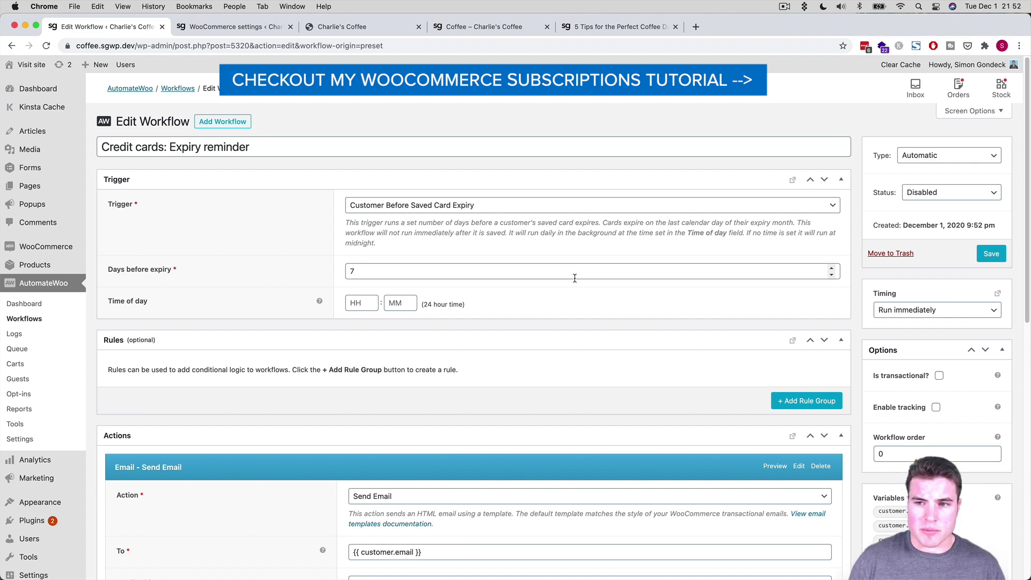
click(922, 194)
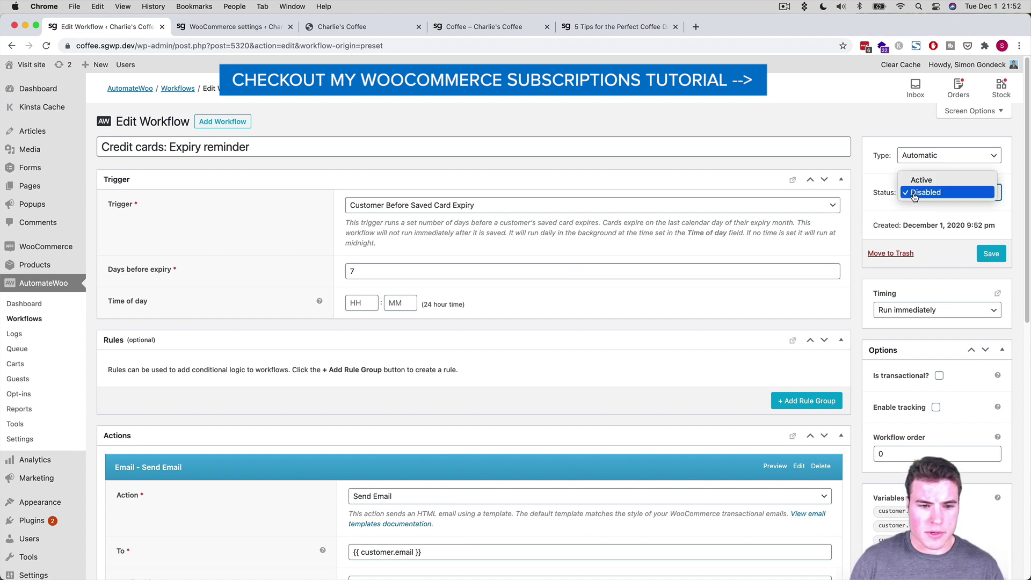
click(916, 181)
scroll(487, 257, down, 10)
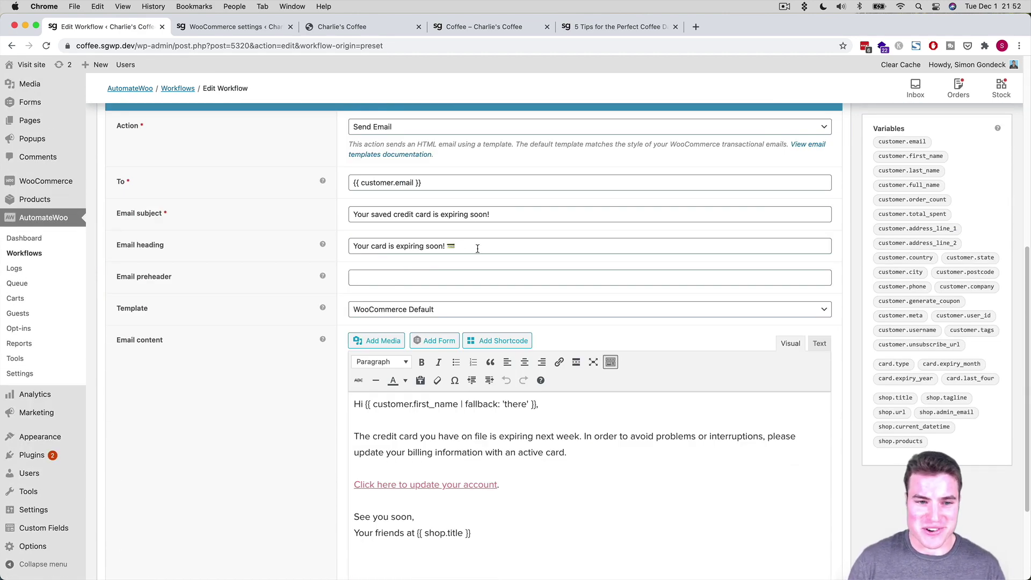
click(472, 246)
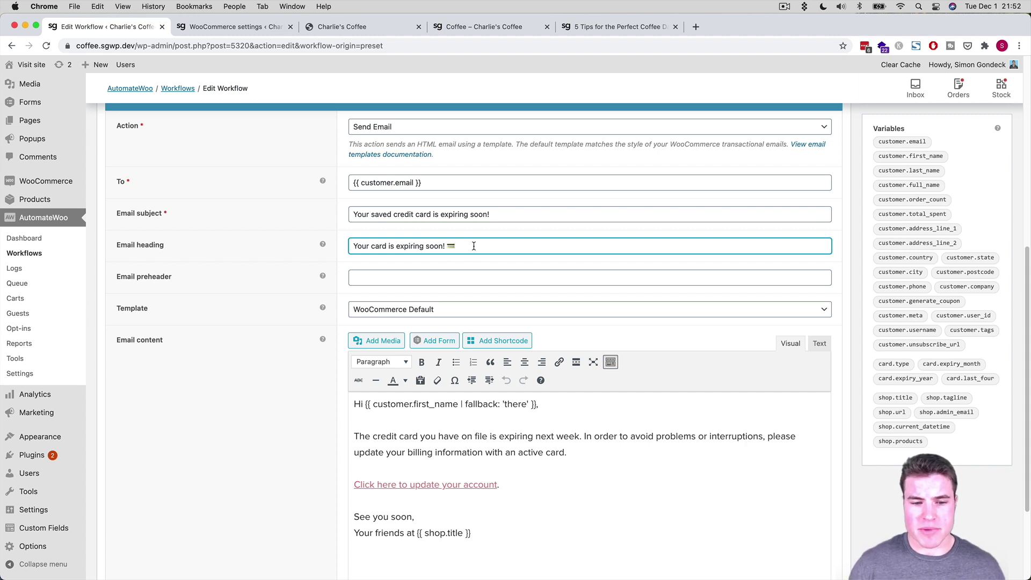
scroll(473, 246, down, 1)
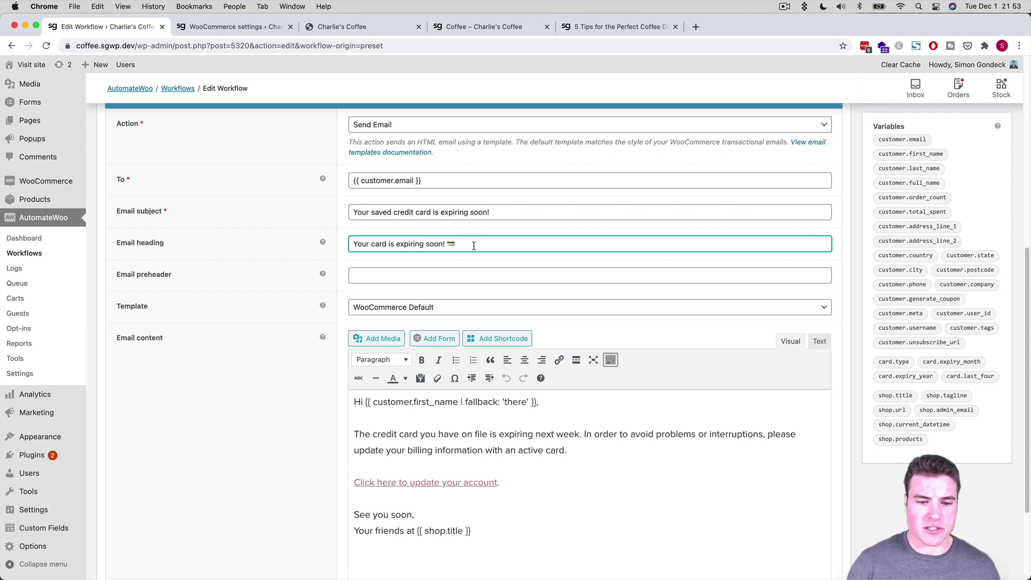
click(441, 481)
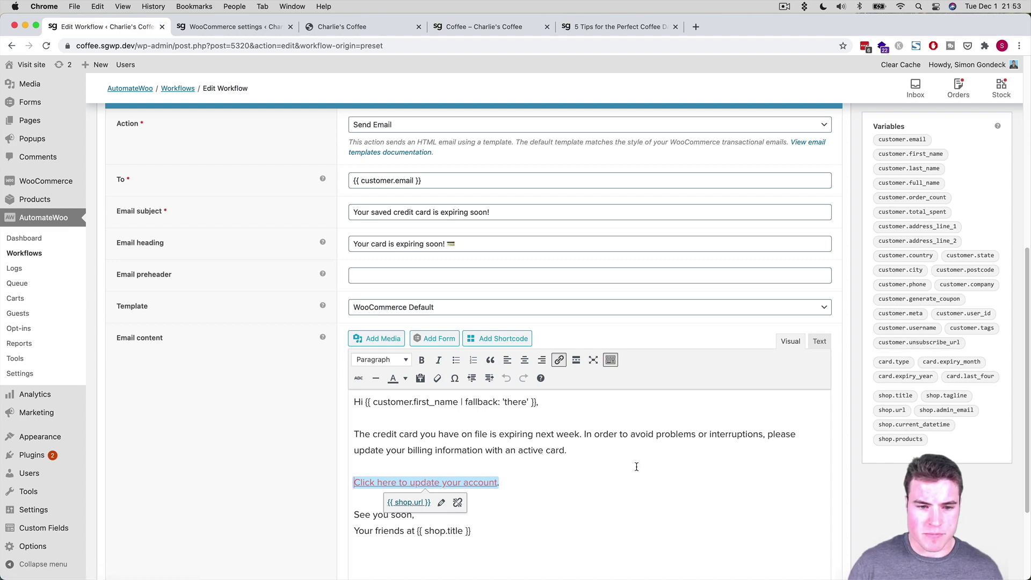
scroll(624, 472, down, 3)
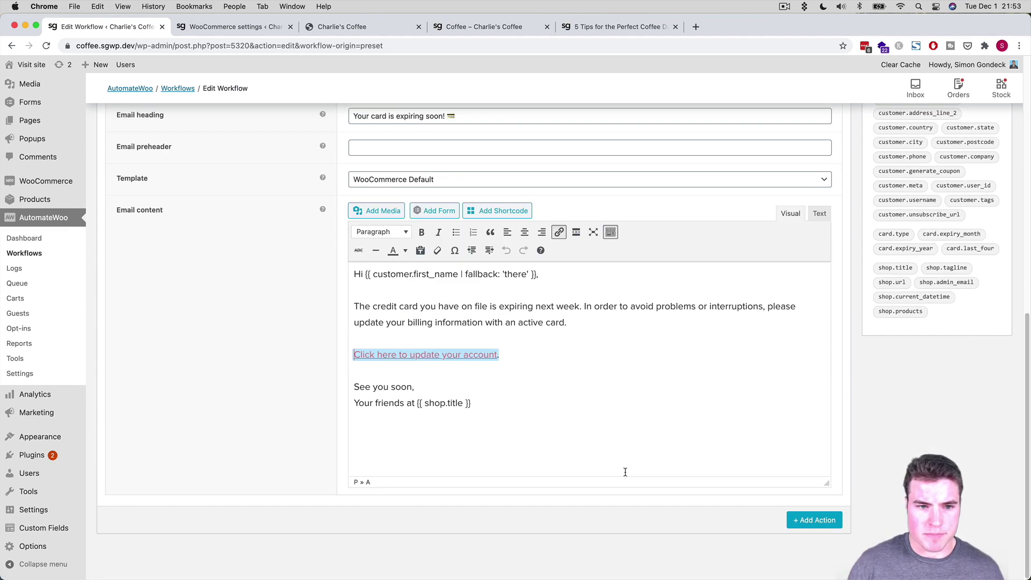
scroll(626, 472, up, 4)
scroll(625, 473, up, 8)
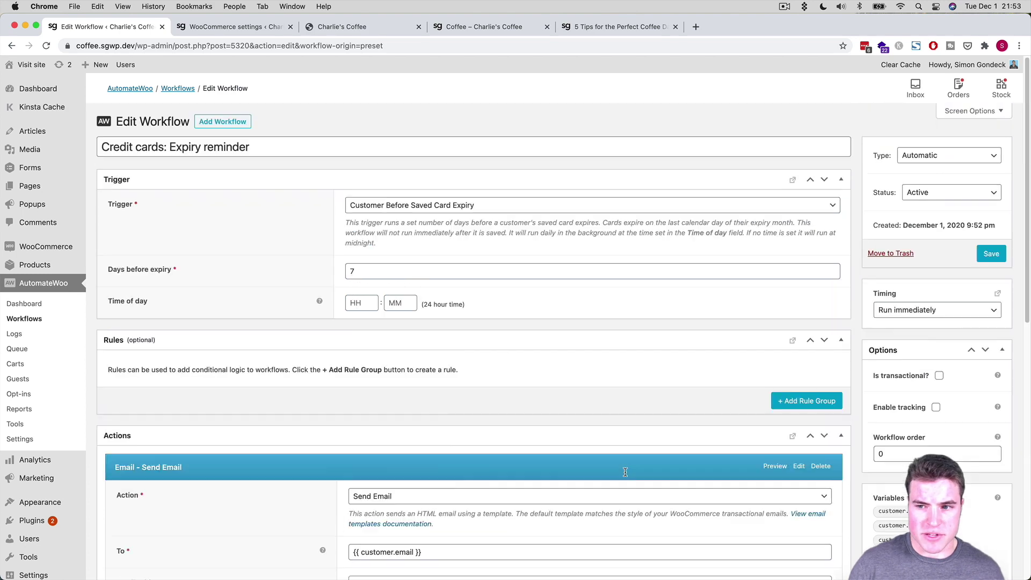
Save and confirm activation of the expiry reminder workflow, then go to AutomateWoo Settings.
click(991, 257)
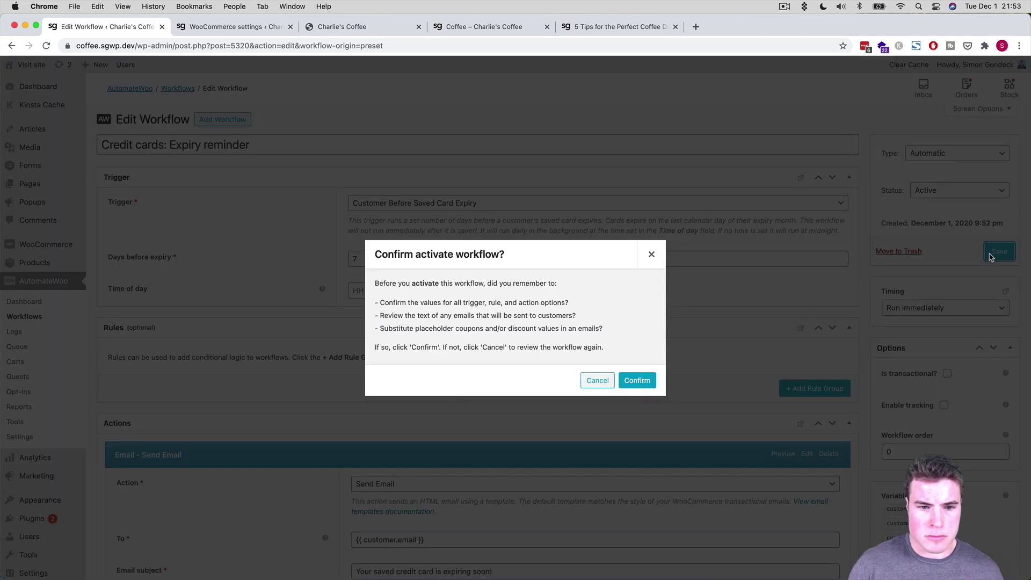
click(638, 380)
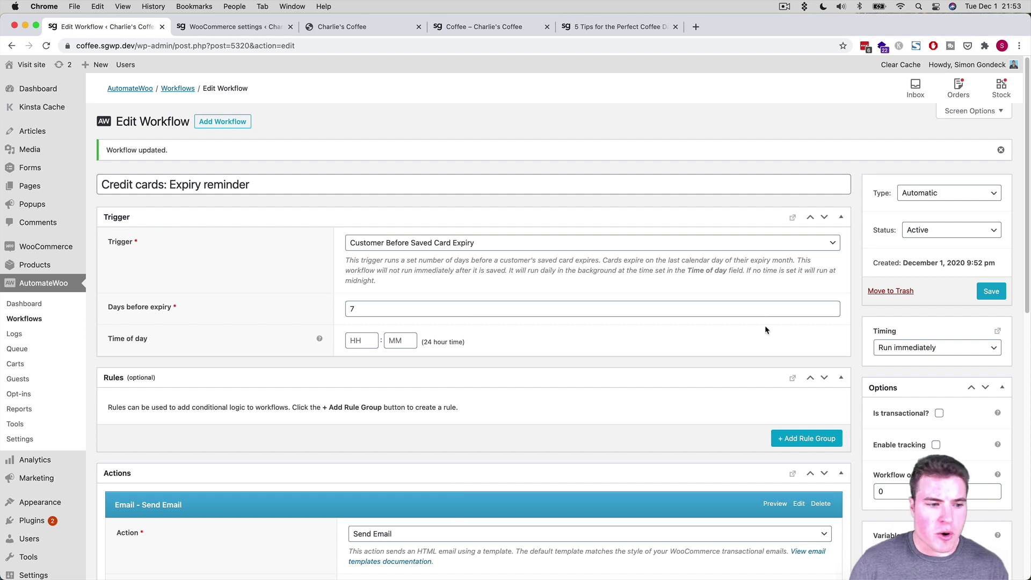
click(47, 436)
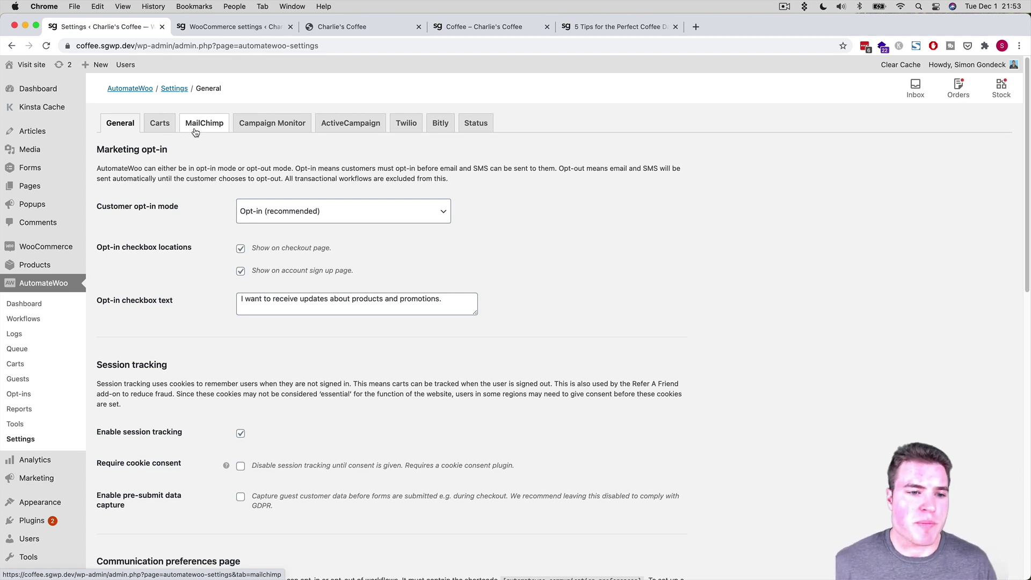
On the MailChimp tab, tick Enable integration, paste the saved API key, and save changes.
click(195, 132)
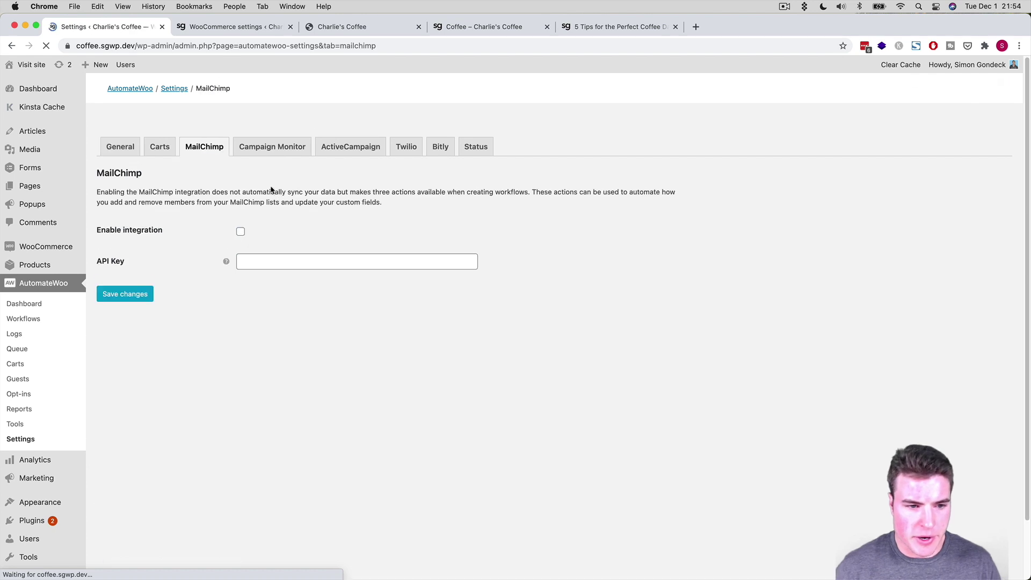
click(241, 208)
click(267, 241)
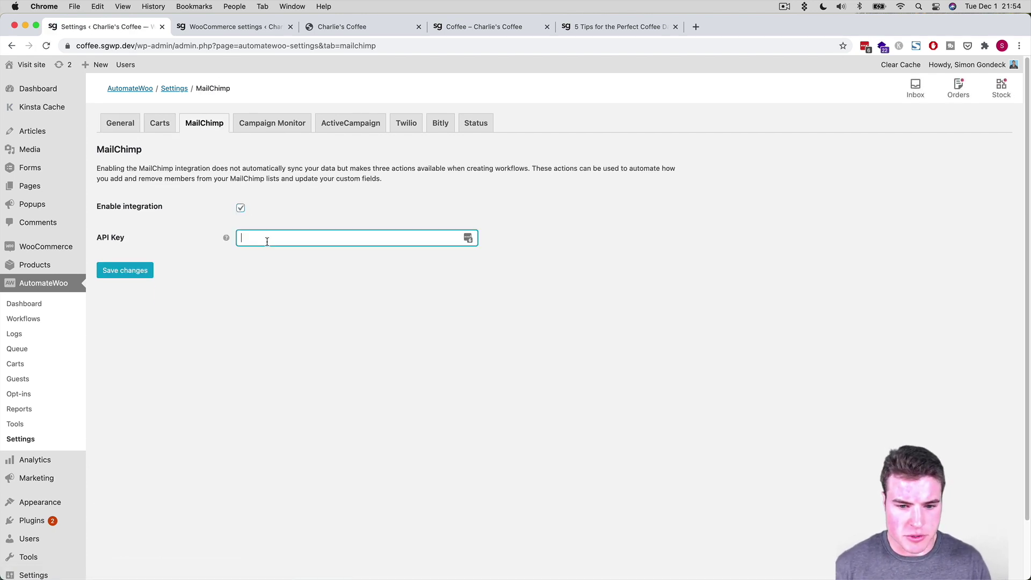
key(shift+super+v)
key(Right)
key(Right)
key(Right)
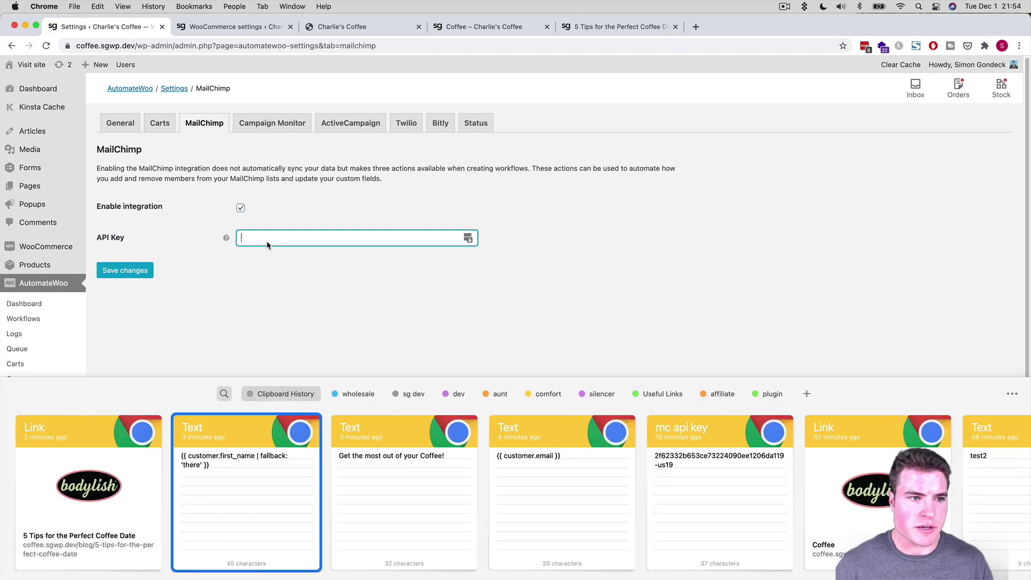
key(Right)
key(Return)
click(150, 268)
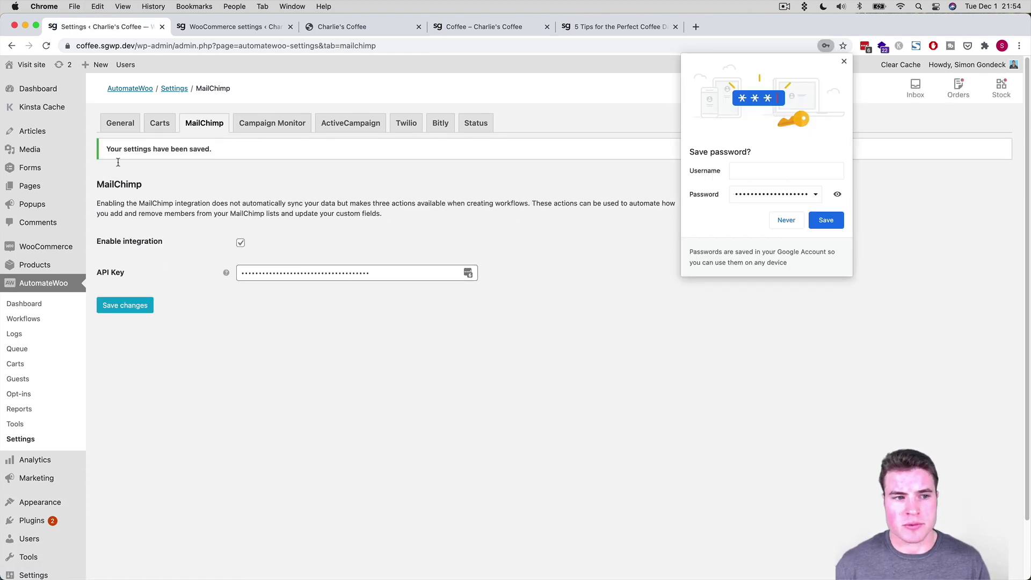
Add a new workflow titled 'Add new customer to email list in MailChimp'.
click(58, 319)
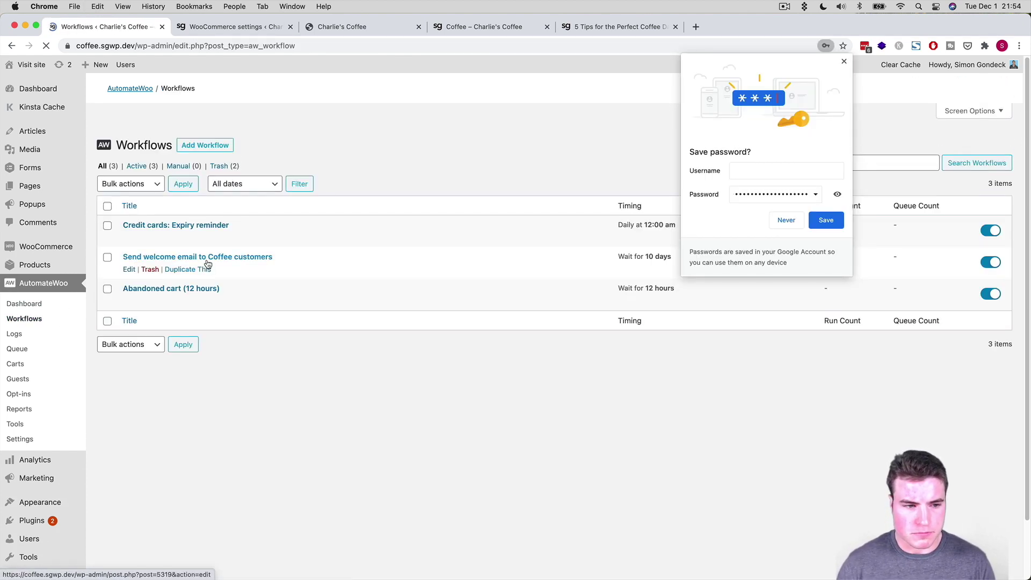
click(203, 122)
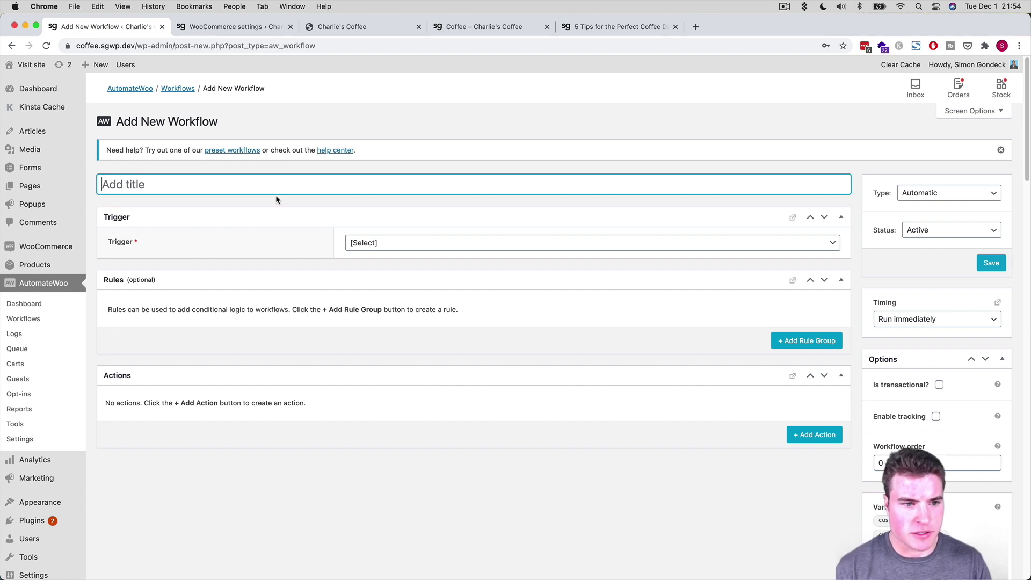
text(Add customer to lis)
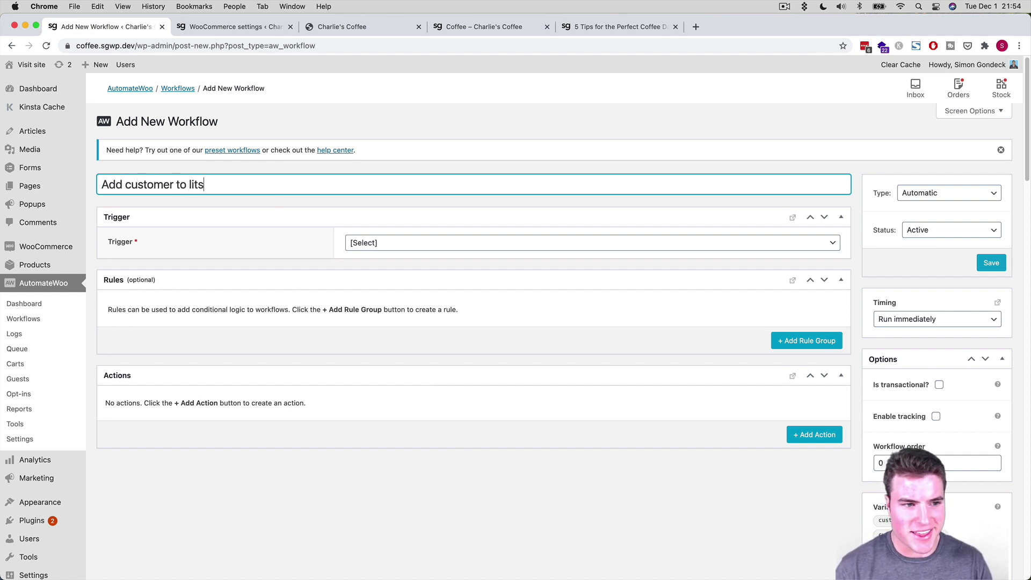
key(BackSpace)
key(super+a)
text(ADd)
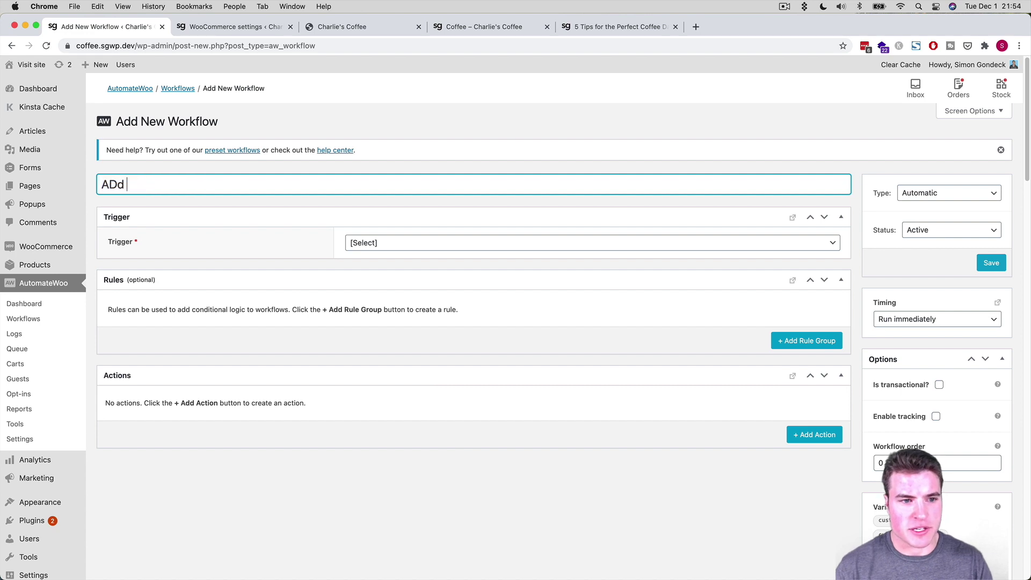
key(BackSpace)
key(BackSpace)
text(dd new customer to )
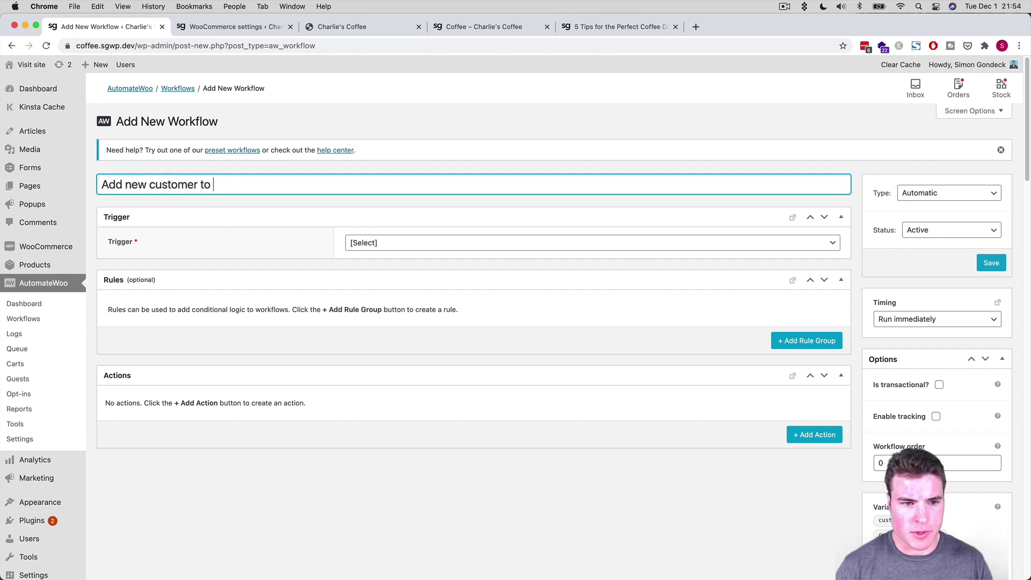
text(email list in MailChimp)
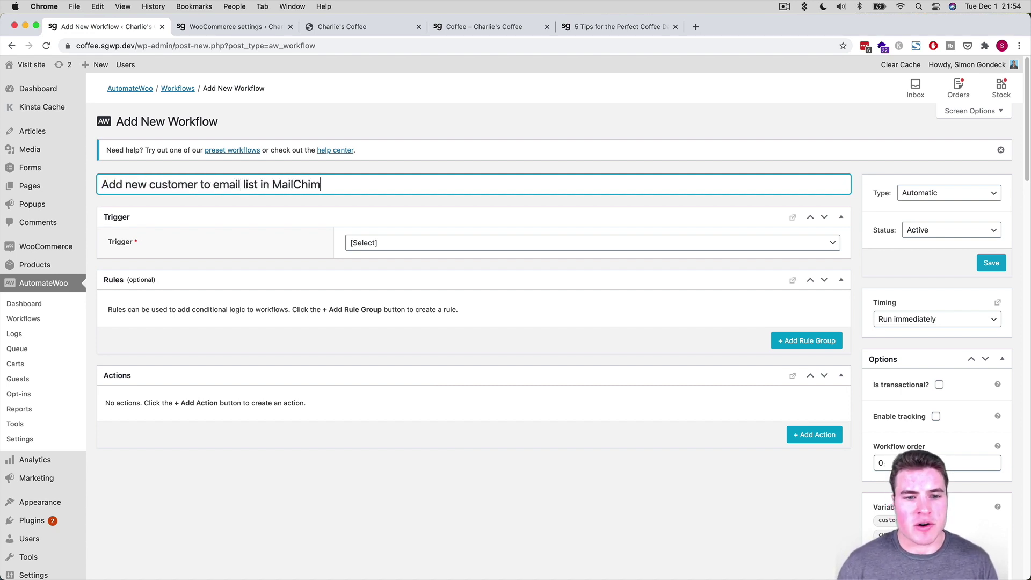
Set the workflow trigger to Order Created and add an empty rule group.
click(389, 248)
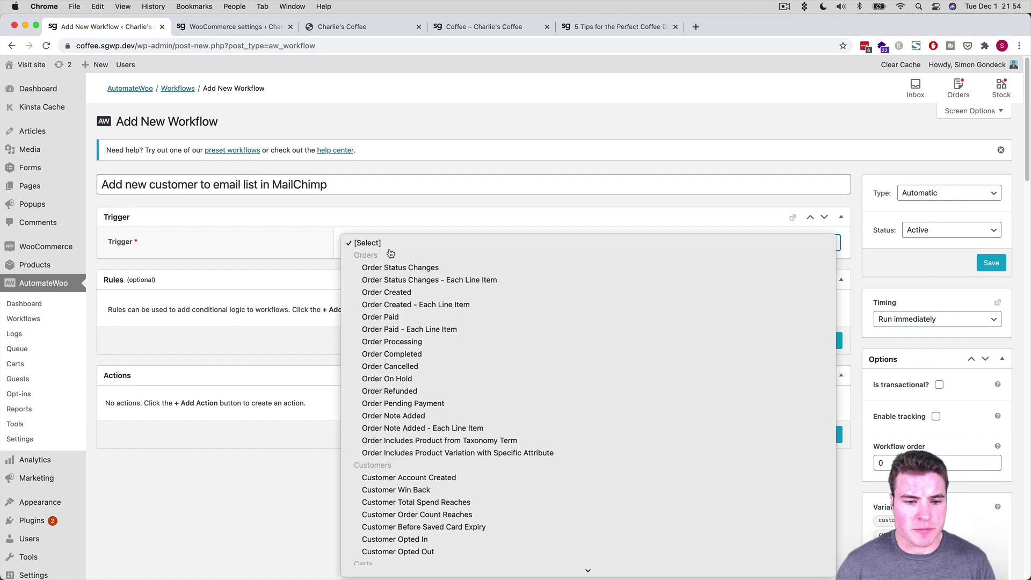
click(431, 296)
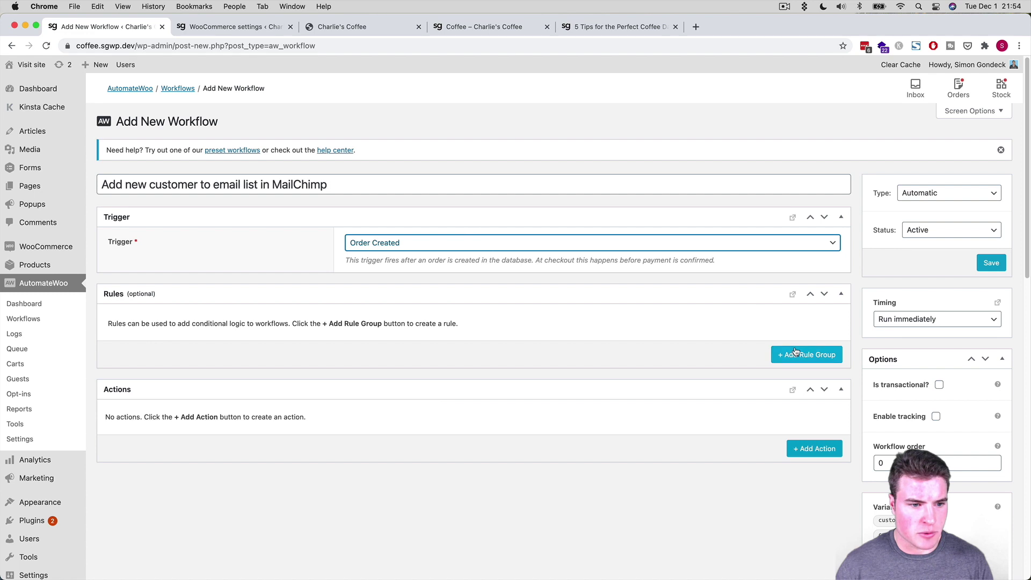
click(796, 354)
click(263, 324)
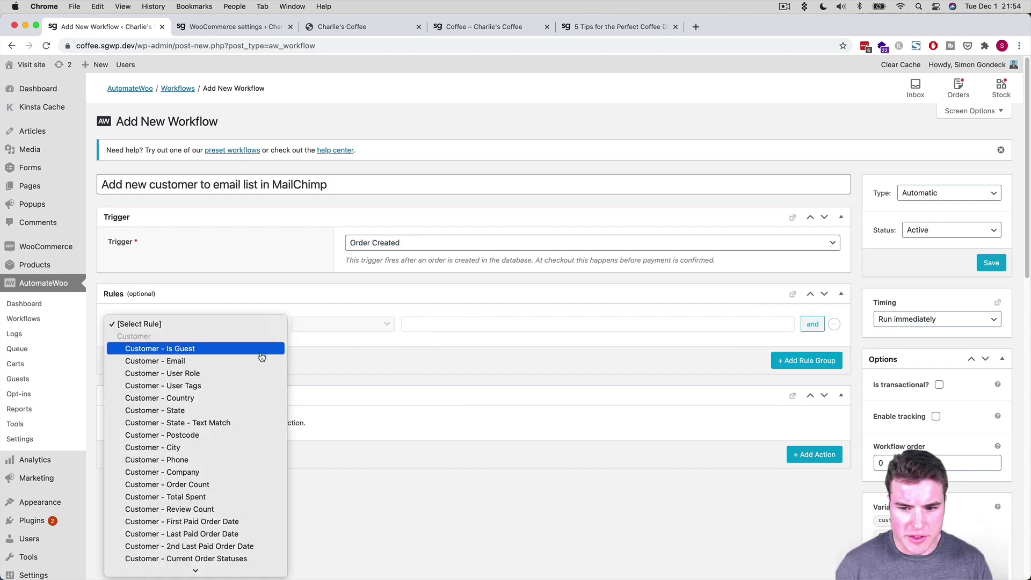
click(422, 382)
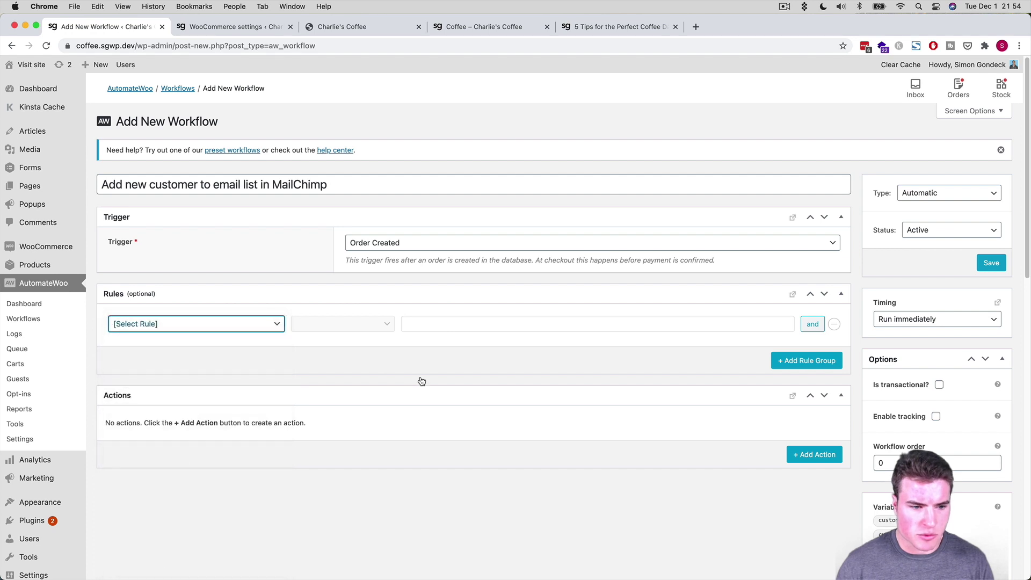
Add a MailChimp Add Contact To List action.
click(788, 453)
scroll(537, 419, down, 2)
click(413, 418)
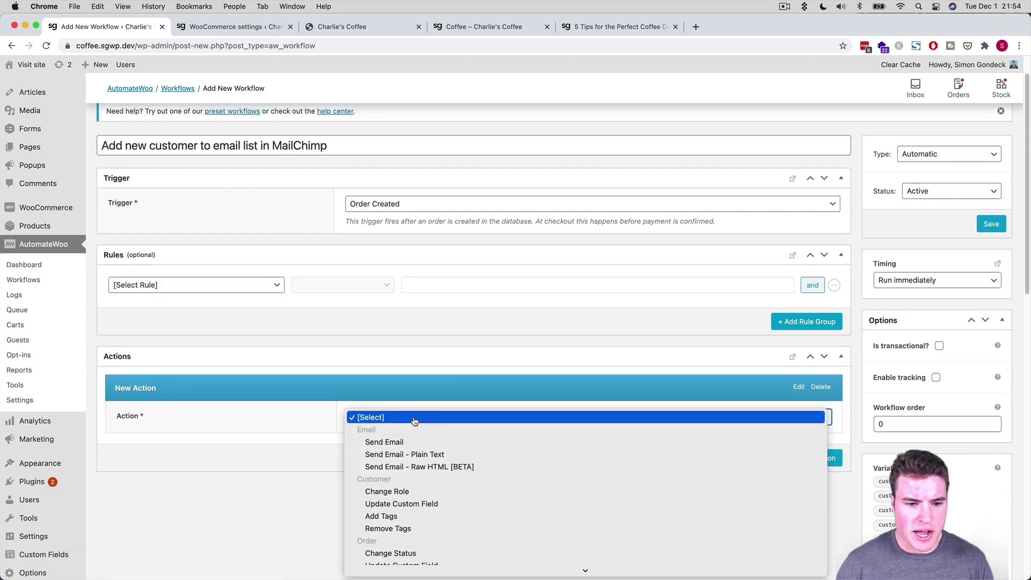
scroll(435, 457, down, 10)
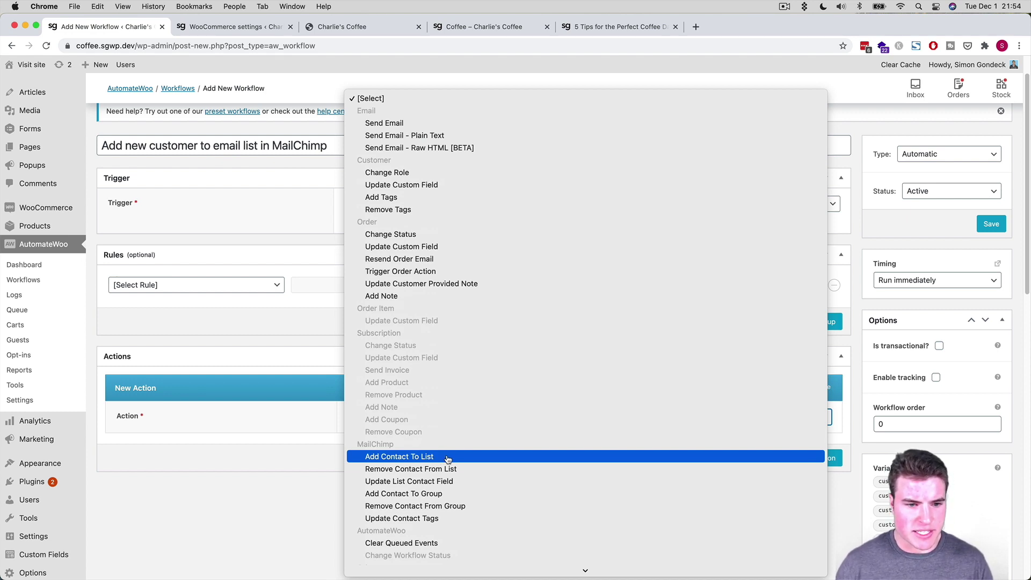
click(448, 457)
Choose the Newsletter list, copy the customer.email variable, and require double opt-in.
scroll(419, 426, down, 4)
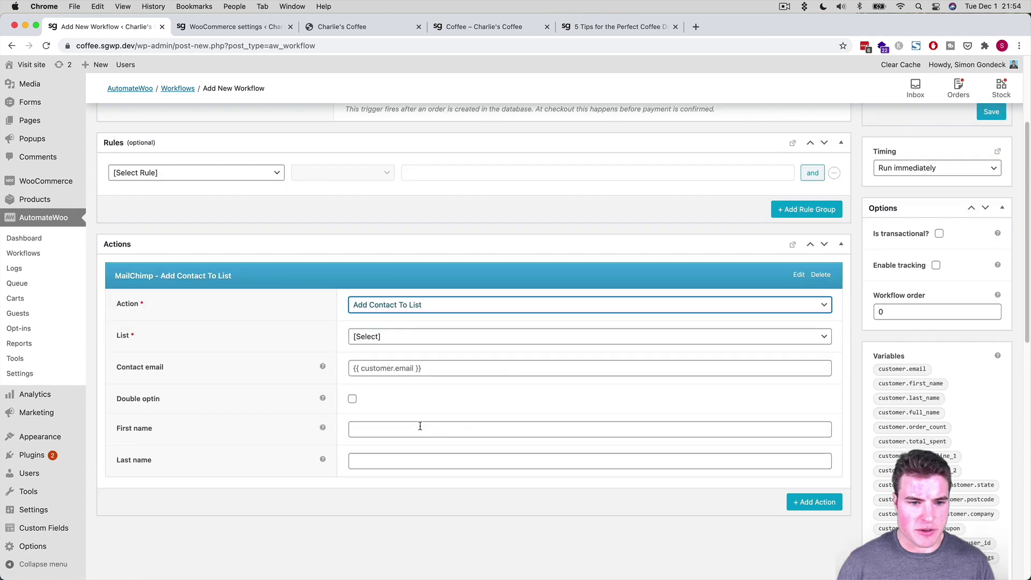
click(391, 339)
click(395, 351)
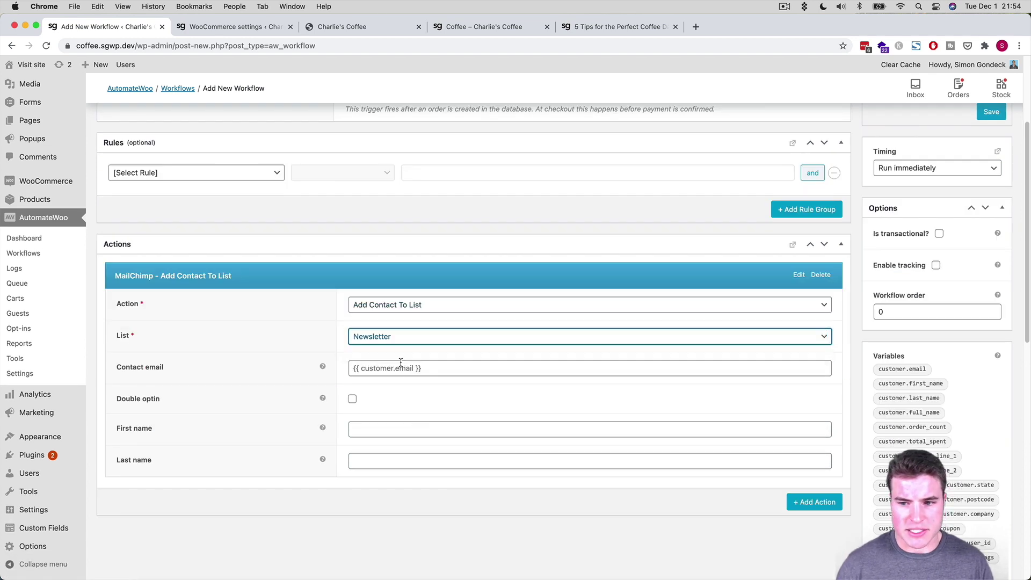
click(401, 374)
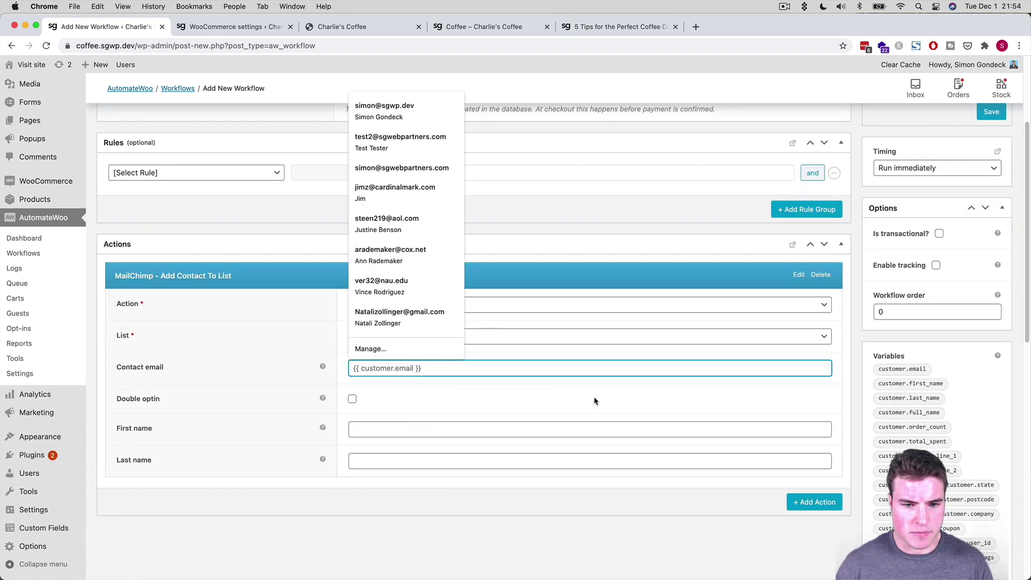
click(908, 371)
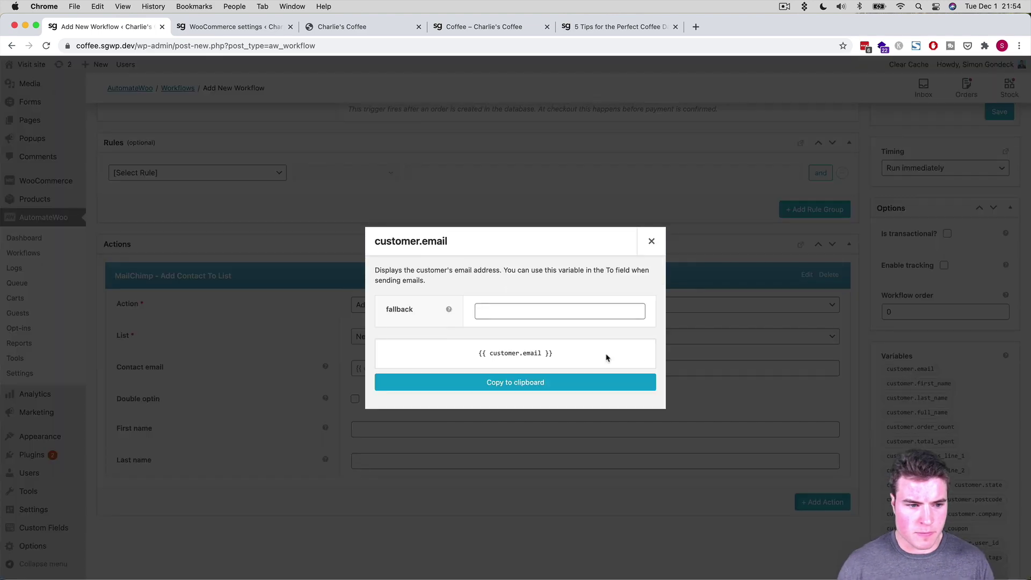
click(575, 383)
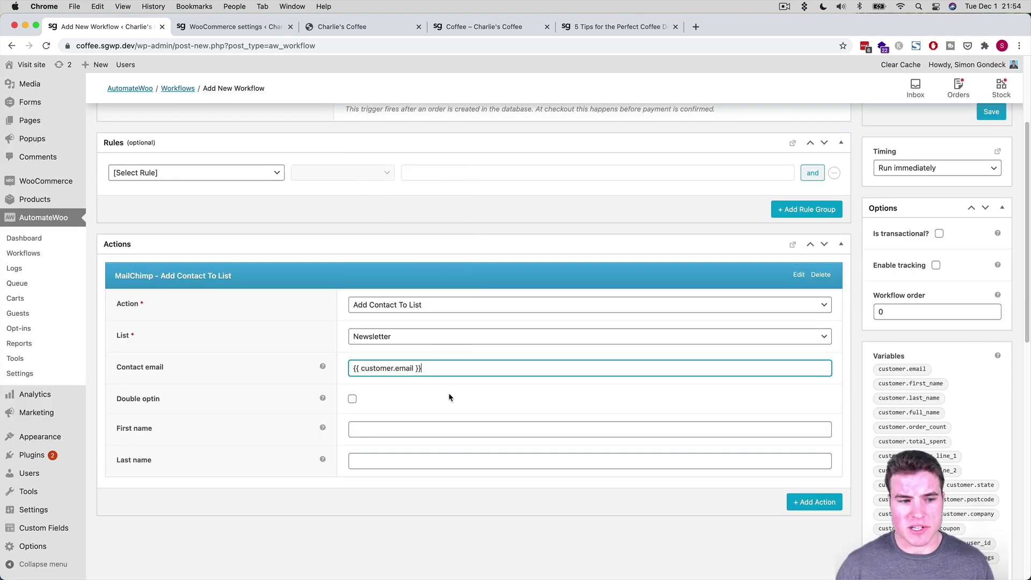
click(352, 400)
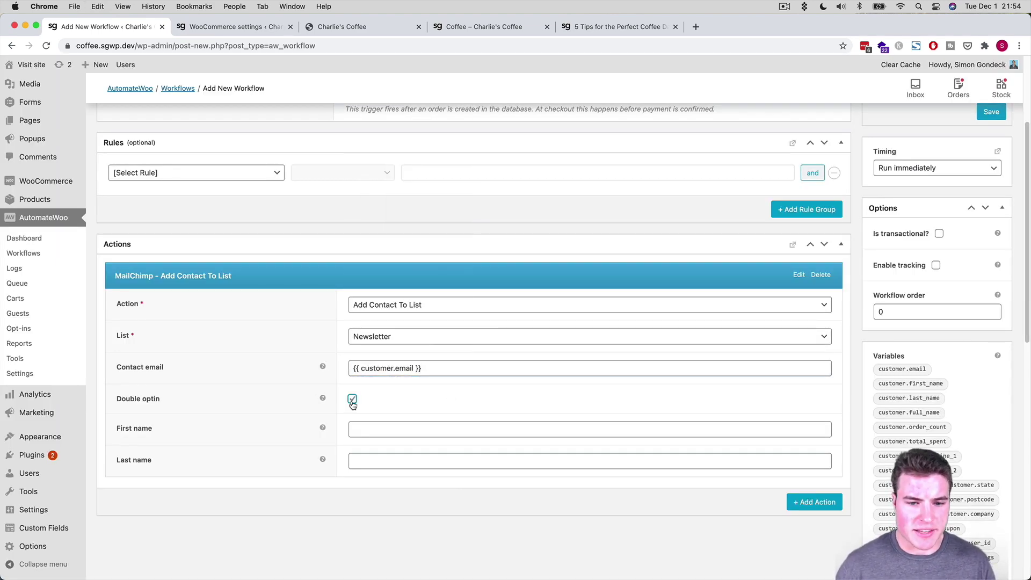
Fill First name with {{ customer.first_name }} and Last name with {{ customer.last_name }}.
click(363, 431)
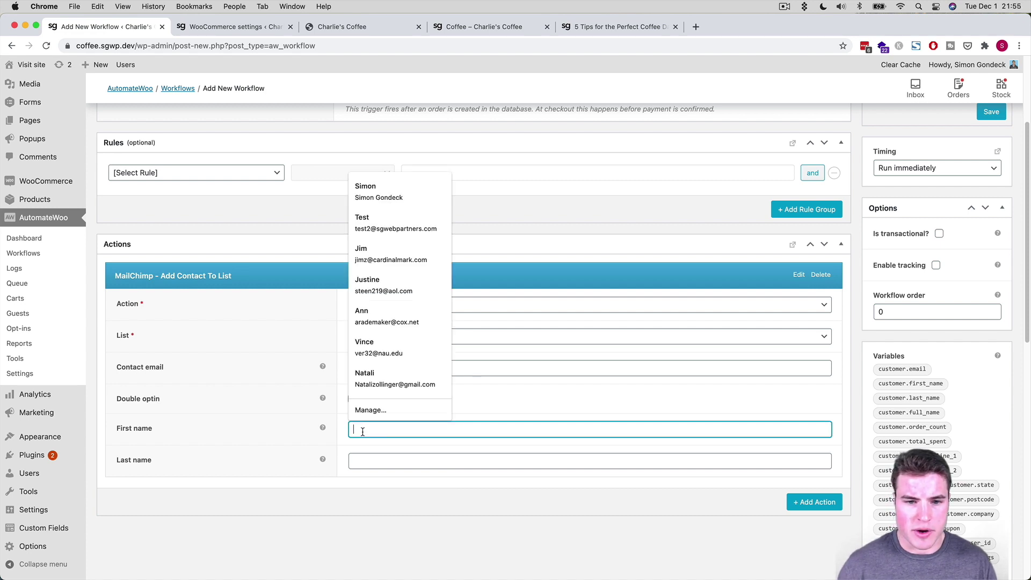
click(939, 391)
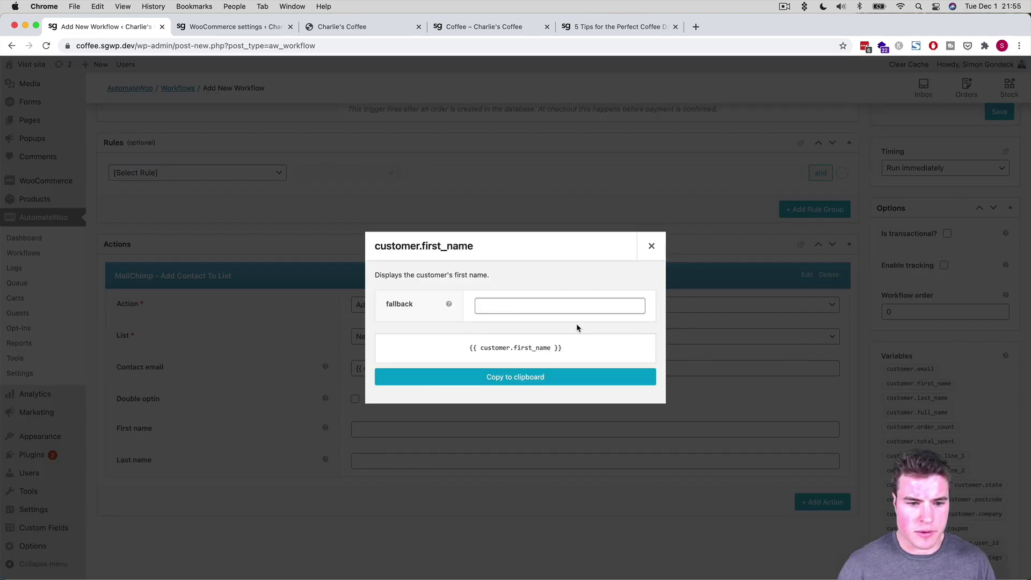
click(560, 377)
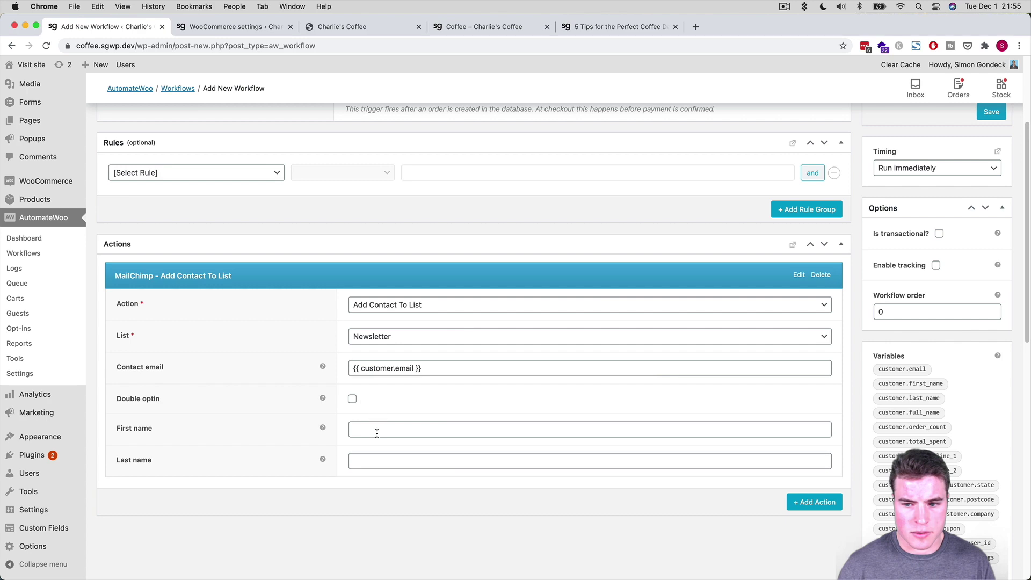
click(357, 429)
key(super+v)
click(420, 463)
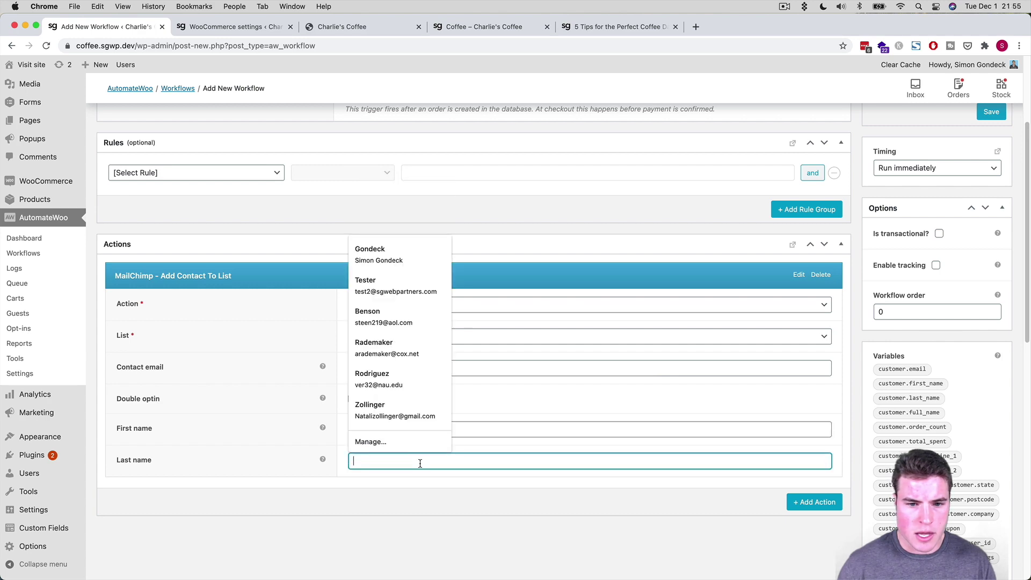
click(909, 397)
click(517, 387)
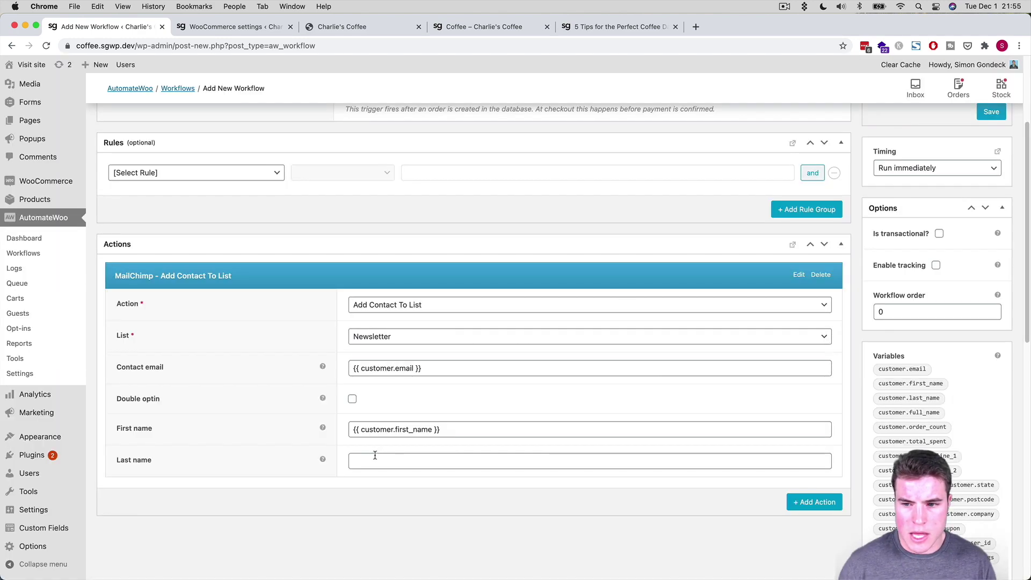
click(375, 459)
key(super+v)
scroll(351, 509, down, 5)
scroll(790, 433, down, 5)
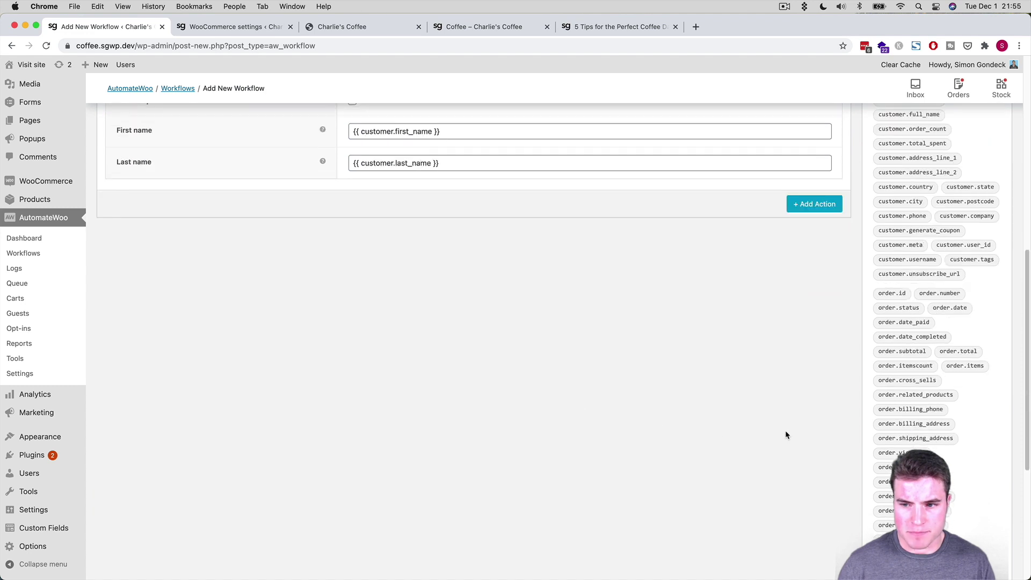
scroll(778, 417, down, 2)
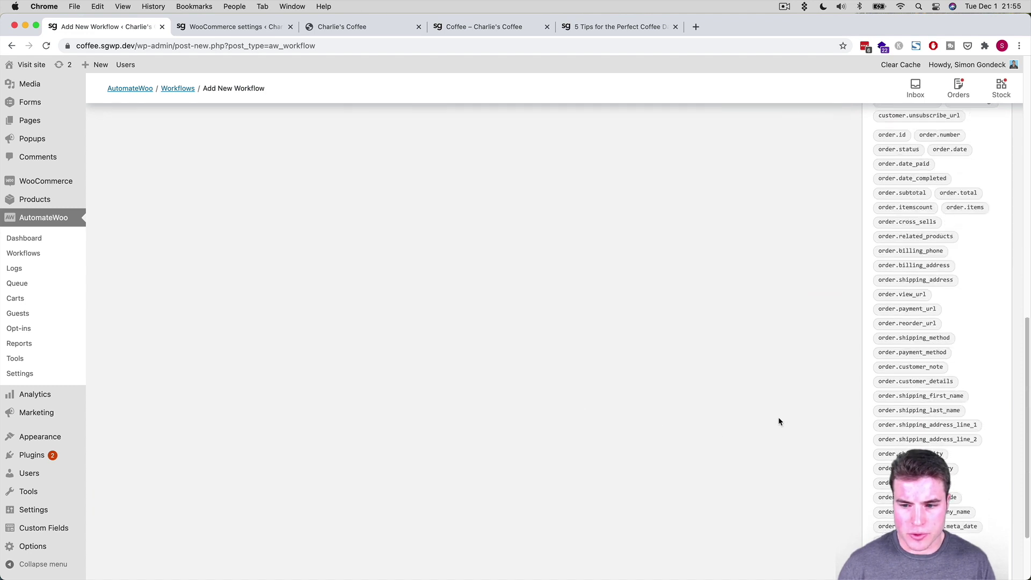
scroll(777, 418, down, 1)
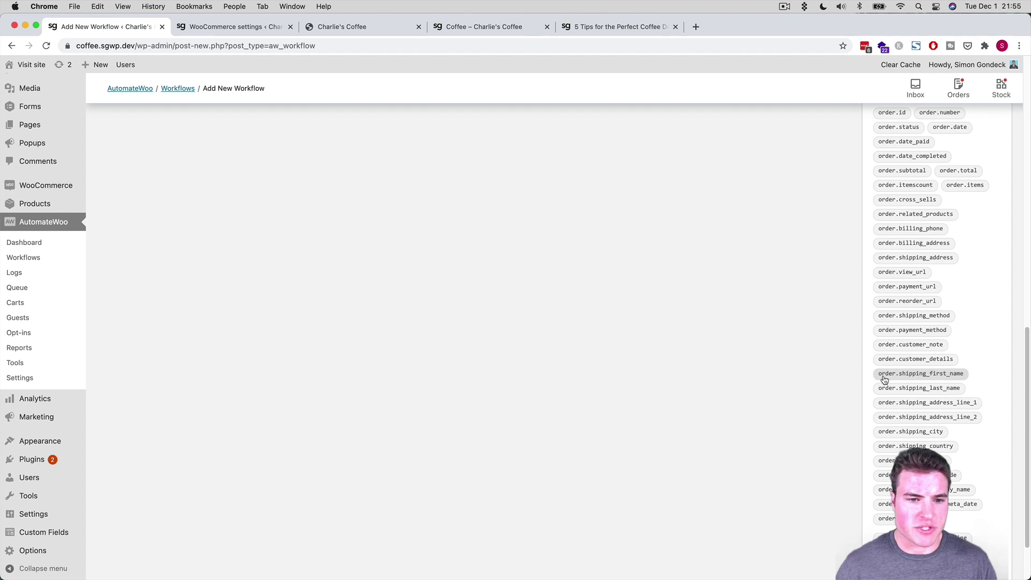
Delete the empty rule row, save the newsletter workflow, and return to the Workflows list.
scroll(602, 394, up, 10)
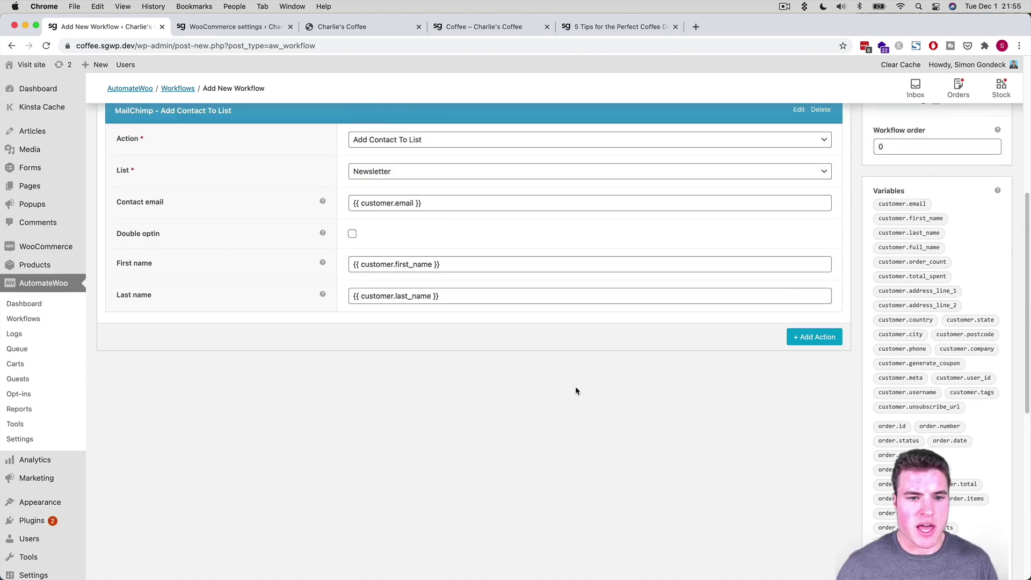
scroll(575, 389, up, 3)
scroll(575, 390, up, 2)
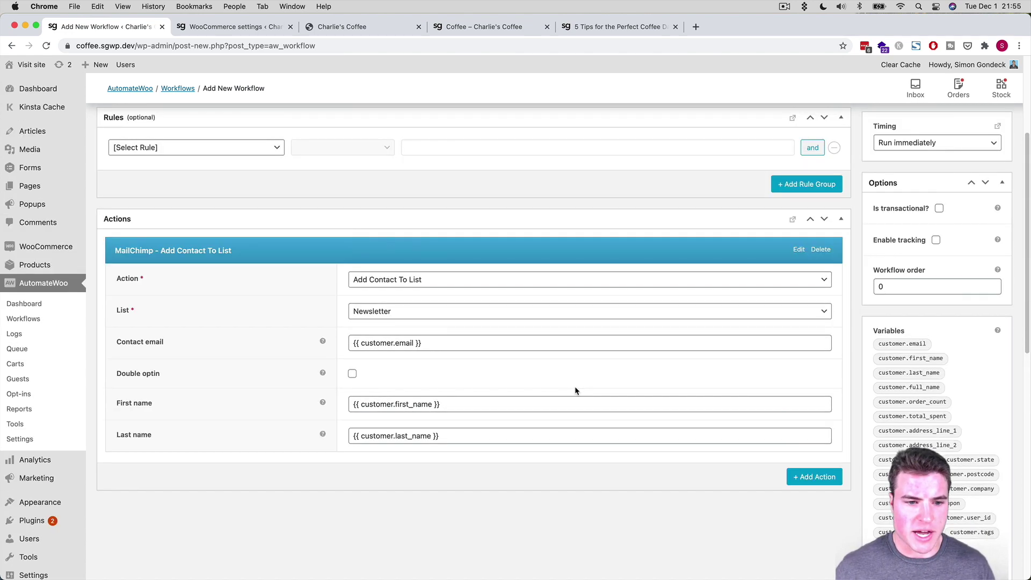
scroll(575, 385, up, 1)
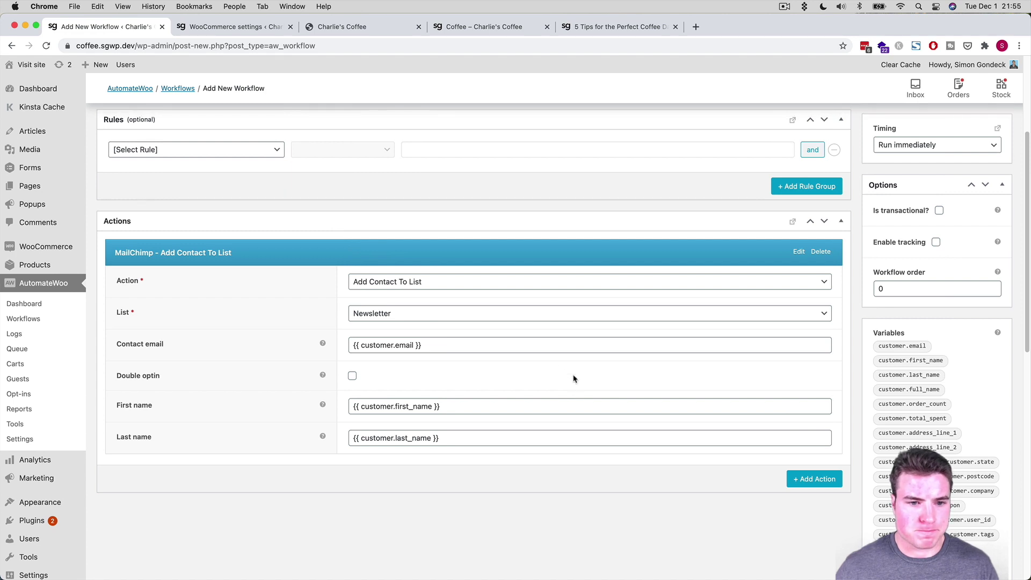
scroll(560, 357, up, 1)
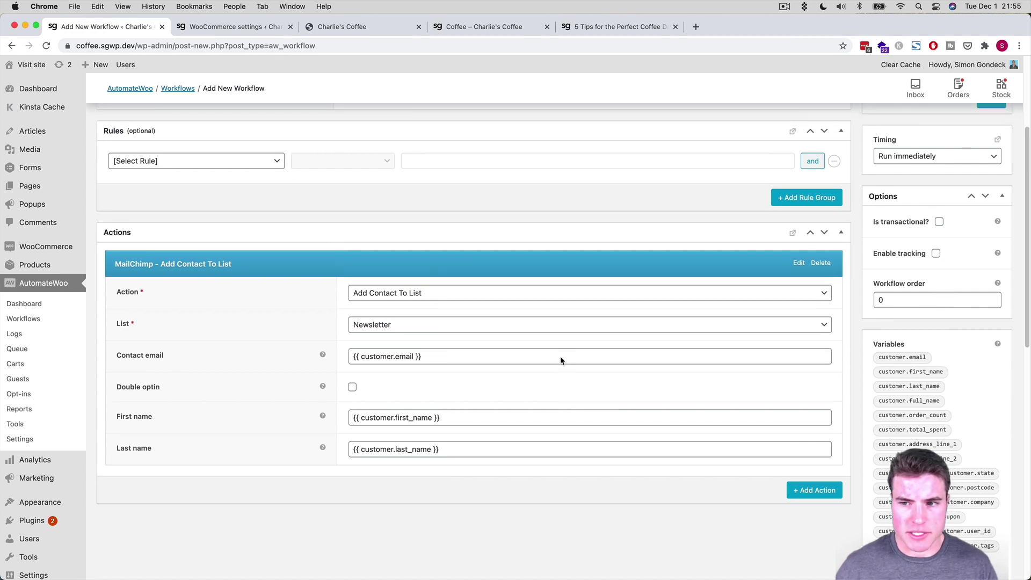
scroll(561, 357, up, 5)
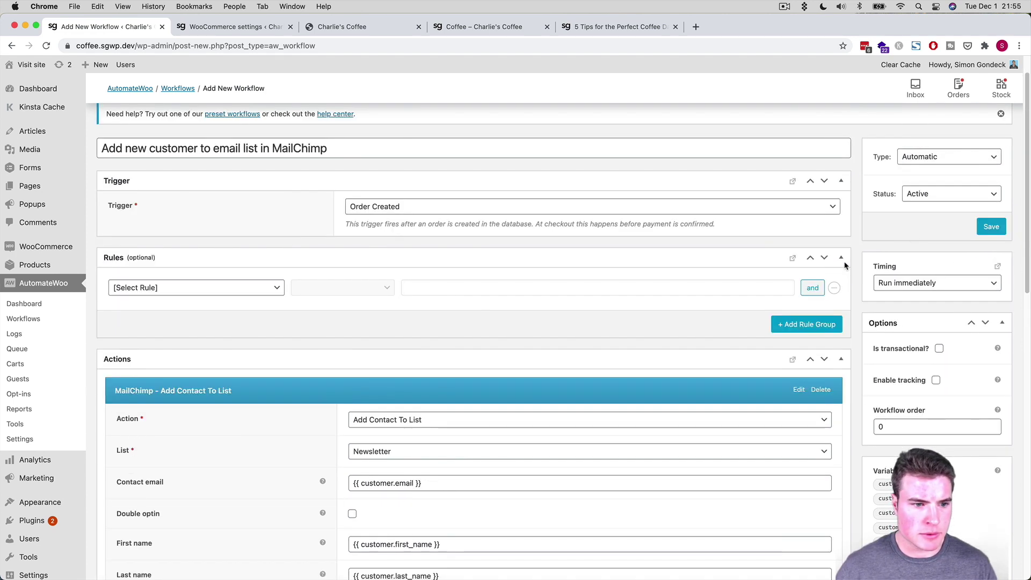
click(990, 228)
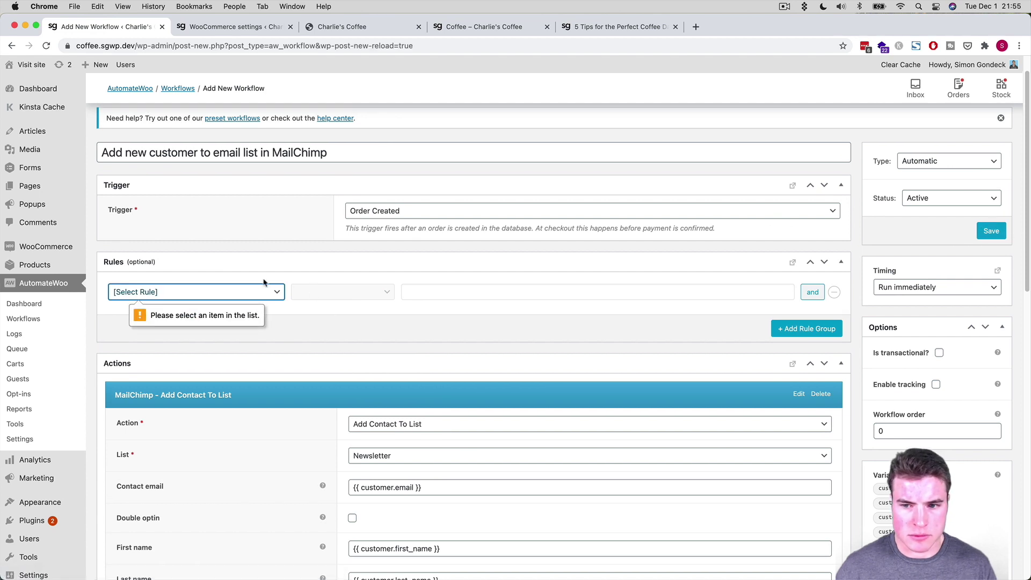
click(834, 292)
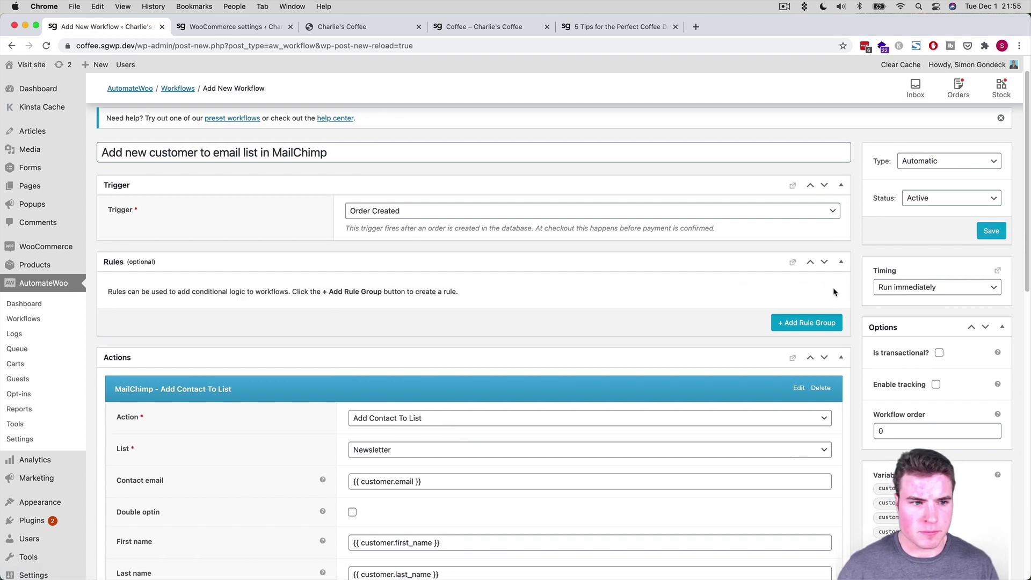
click(982, 230)
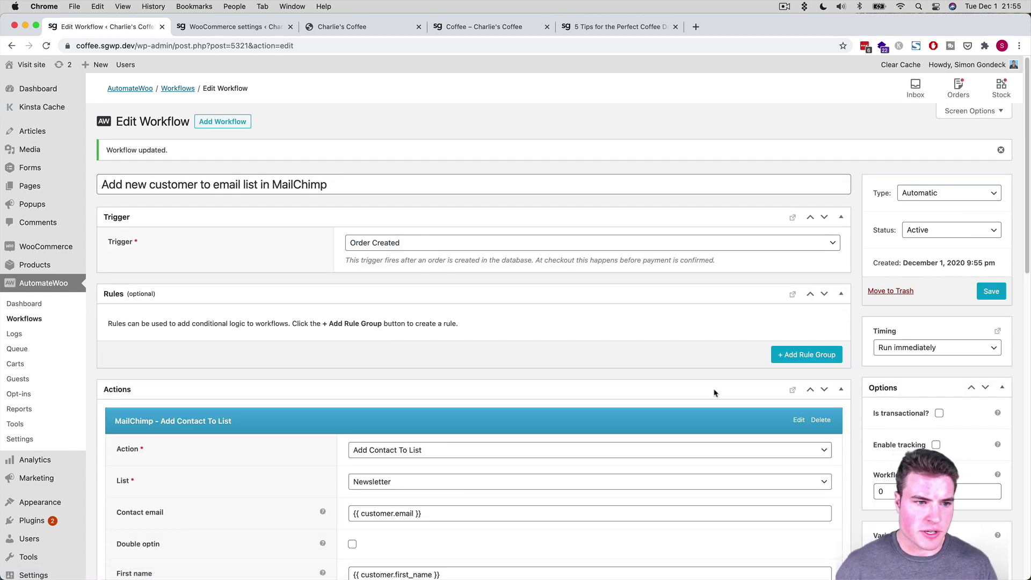
click(18, 321)
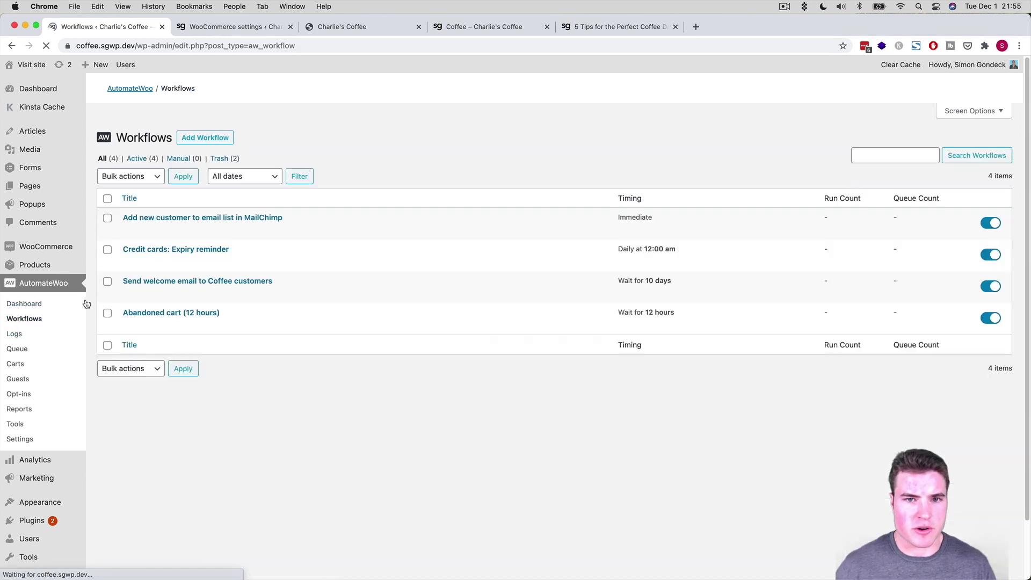
Create a new workflow titled 'Add tag if subscription order'.
click(205, 121)
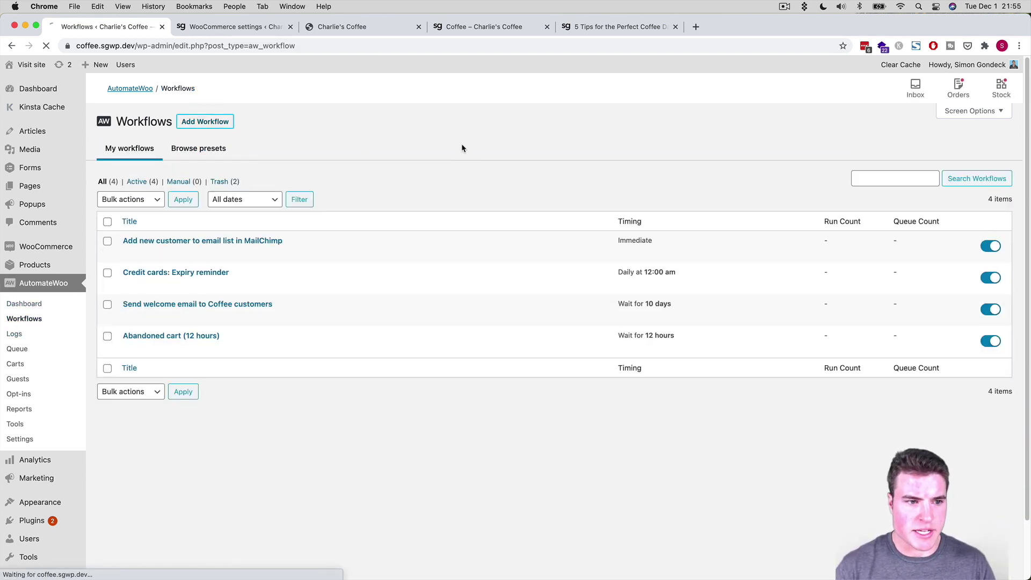
text(Add tag to)
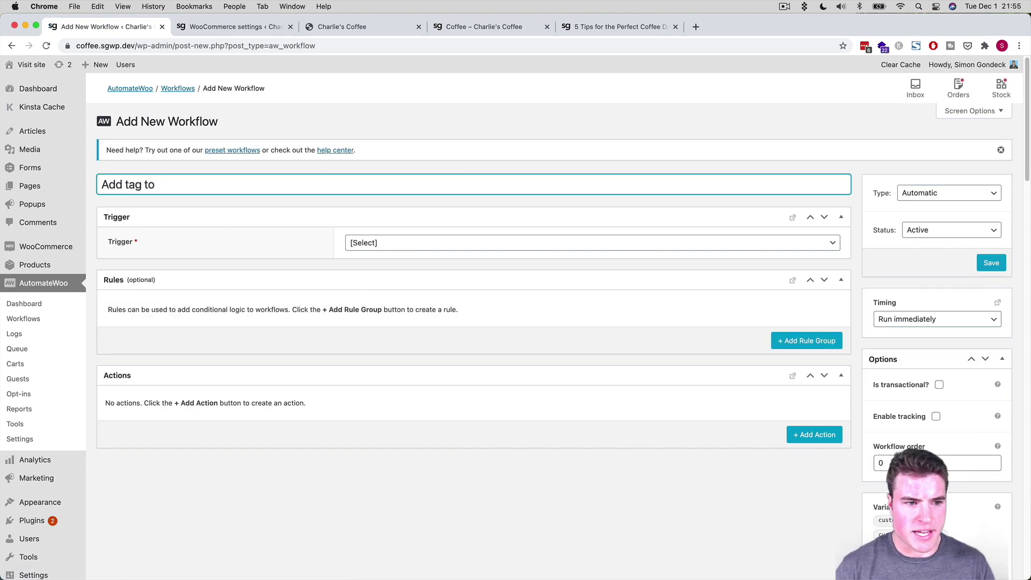
key(BackSpace)
key(BackSpace)
key(BackSpace)
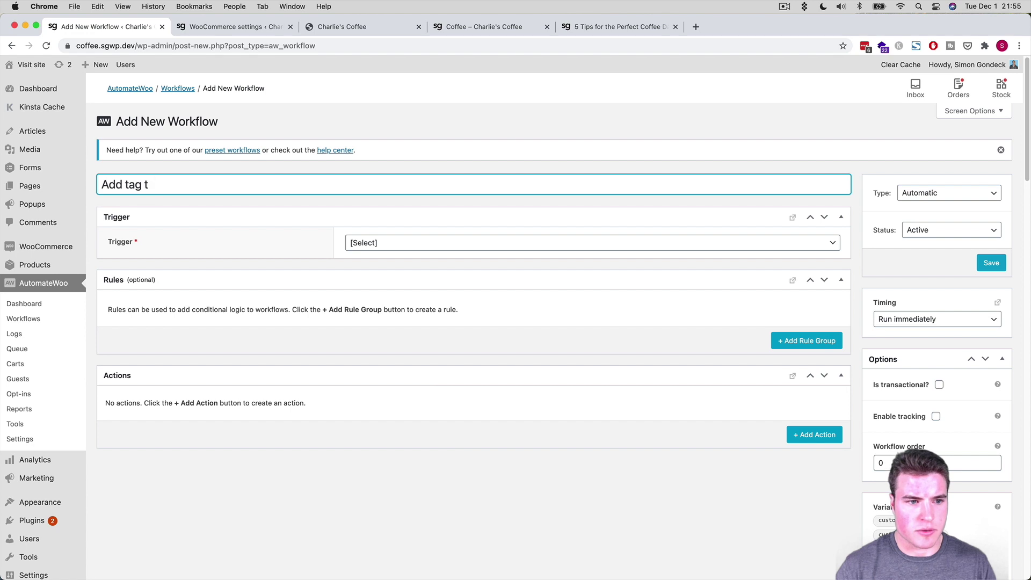
text(if subscription order)
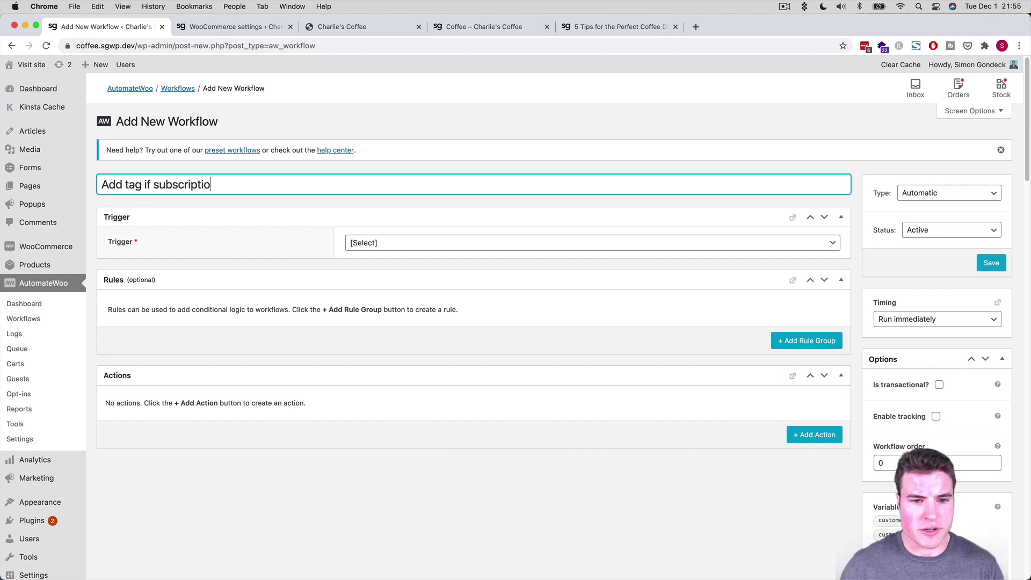
Set the trigger to Subscription Created, limited to the Coffee subscription product.
click(430, 244)
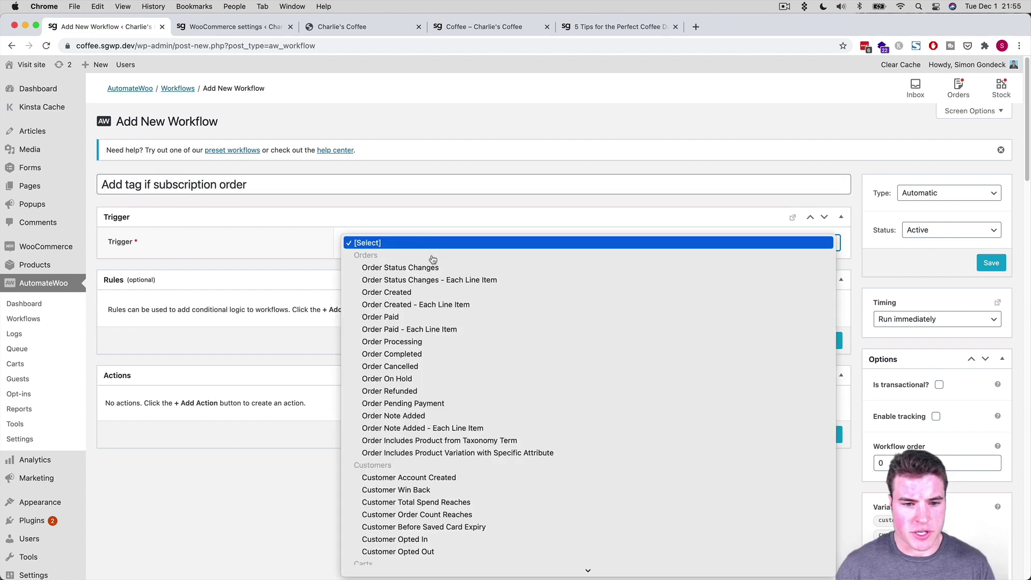
scroll(435, 369, down, 5)
scroll(436, 370, down, 3)
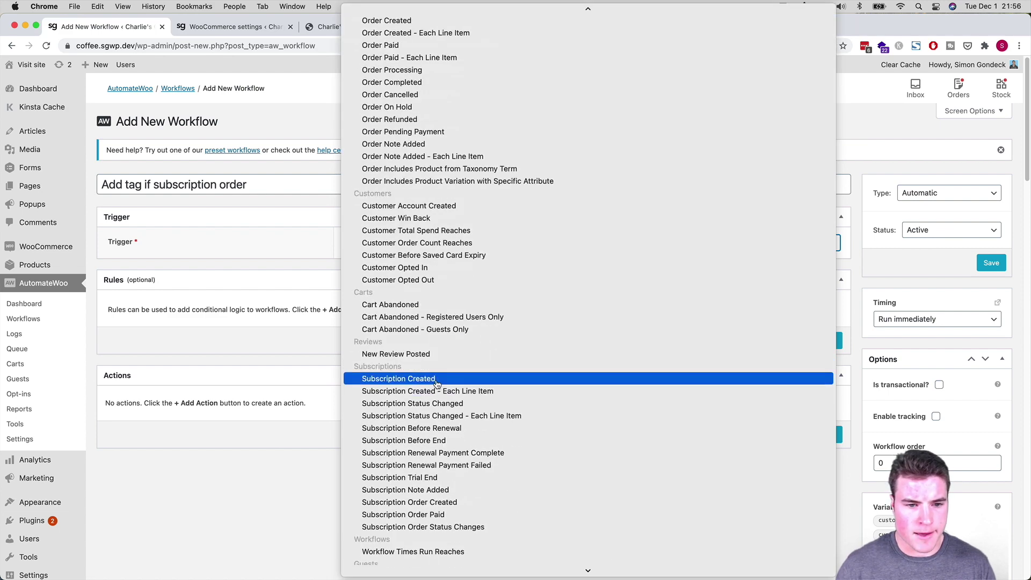
click(437, 379)
click(395, 304)
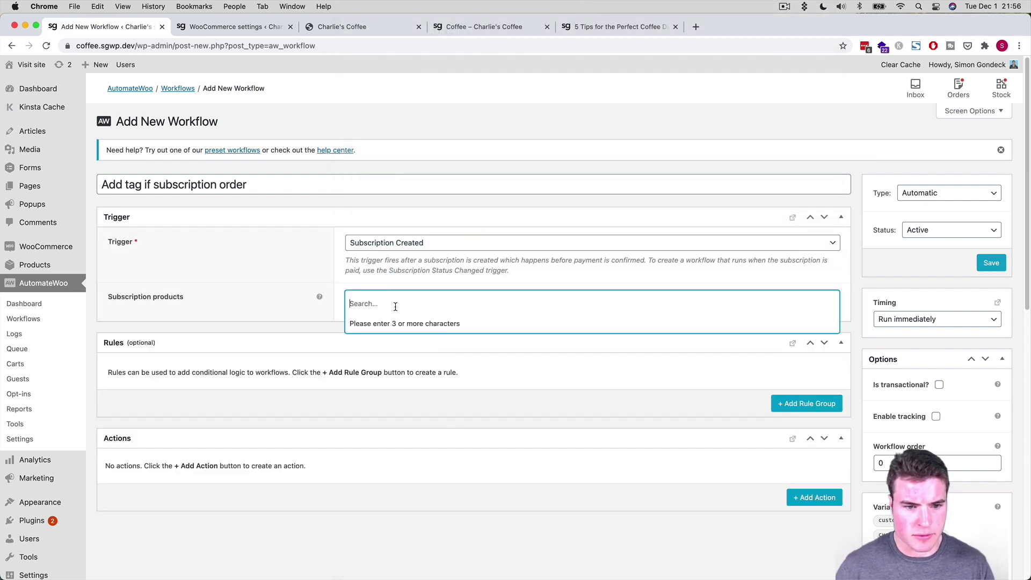
text(coffee)
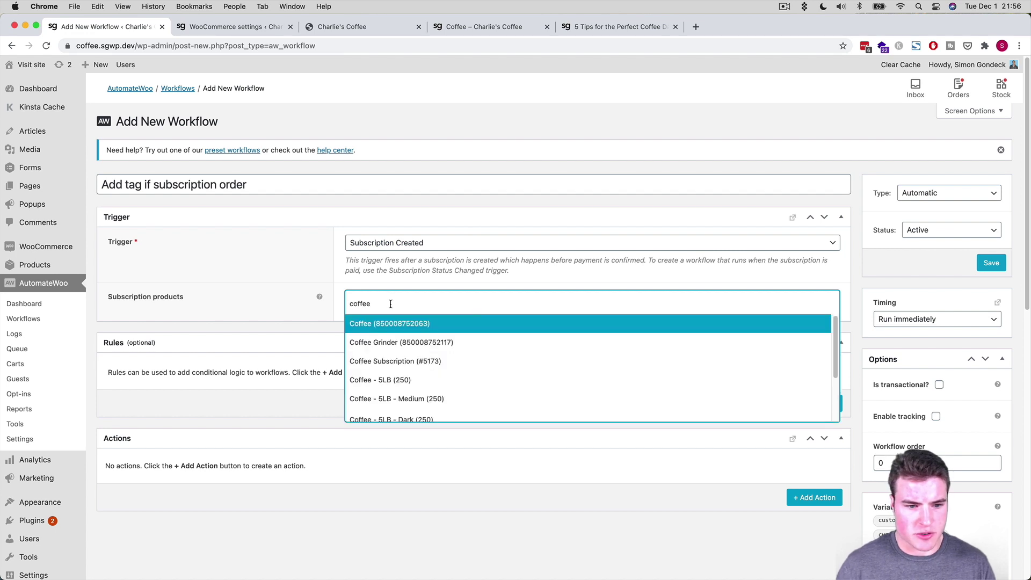
click(397, 322)
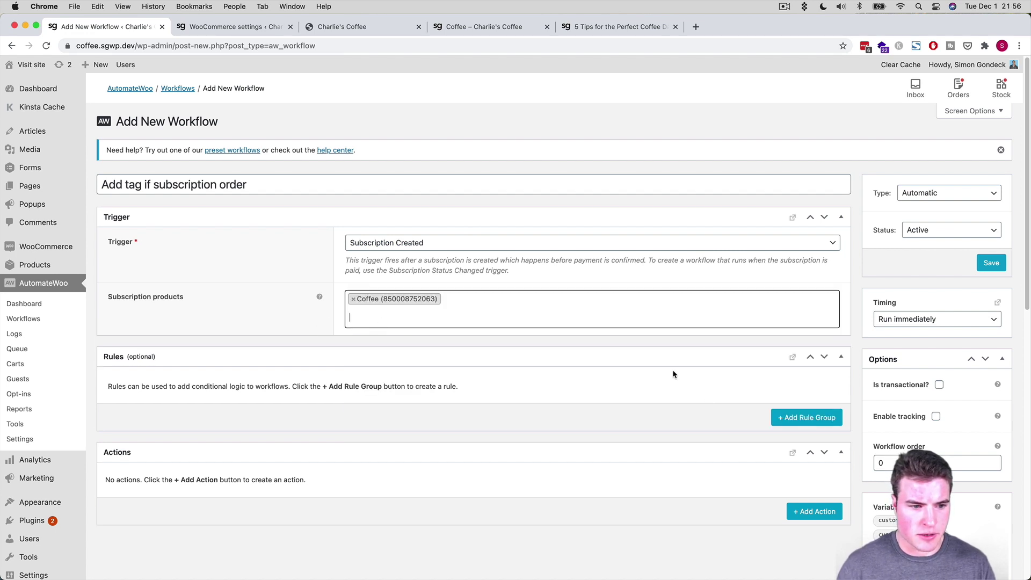
Add a rule group requiring Subscription - Status is Active.
click(803, 418)
click(231, 395)
scroll(233, 426, down, 5)
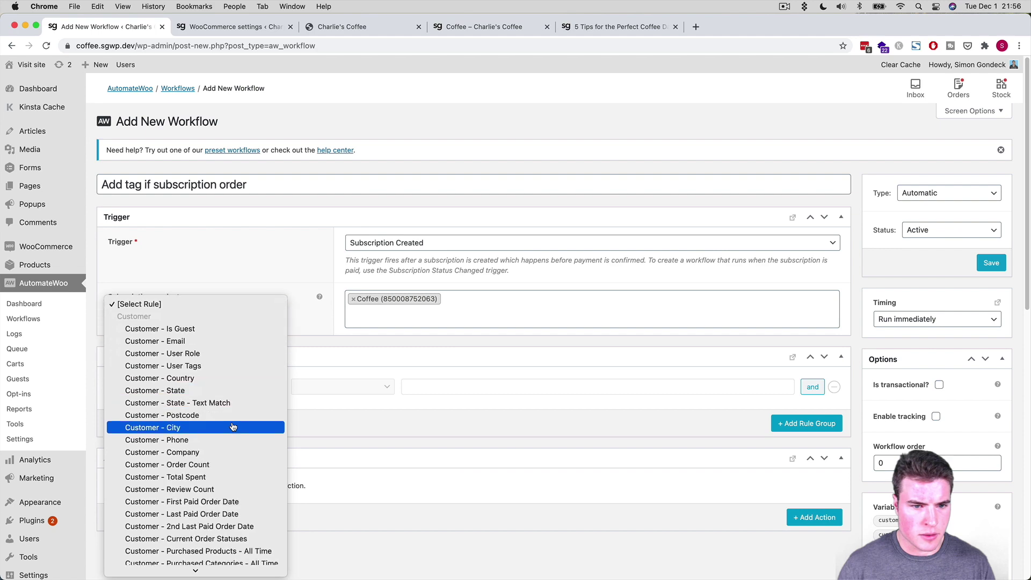
scroll(232, 427, down, 1)
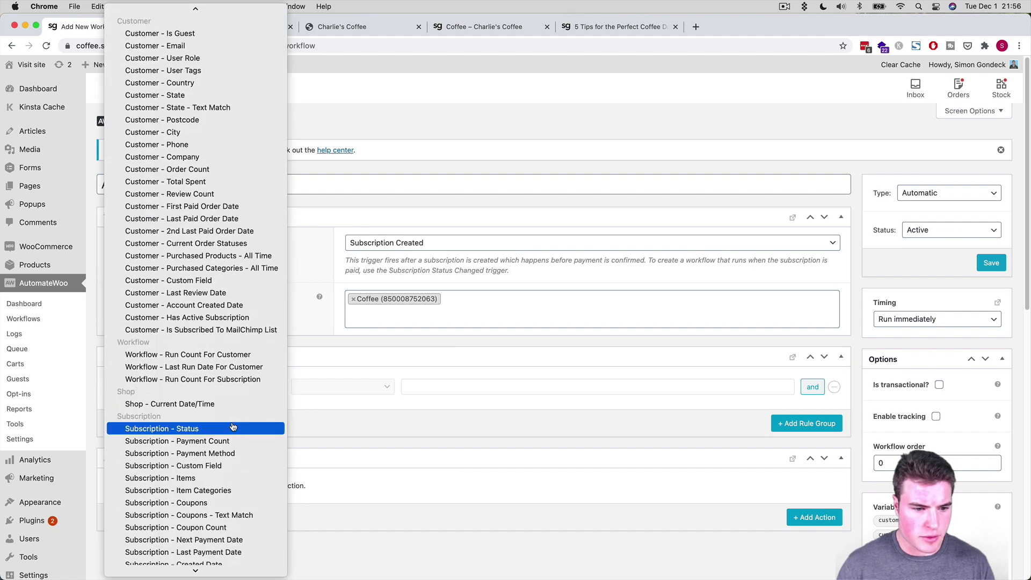
scroll(232, 426, down, 5)
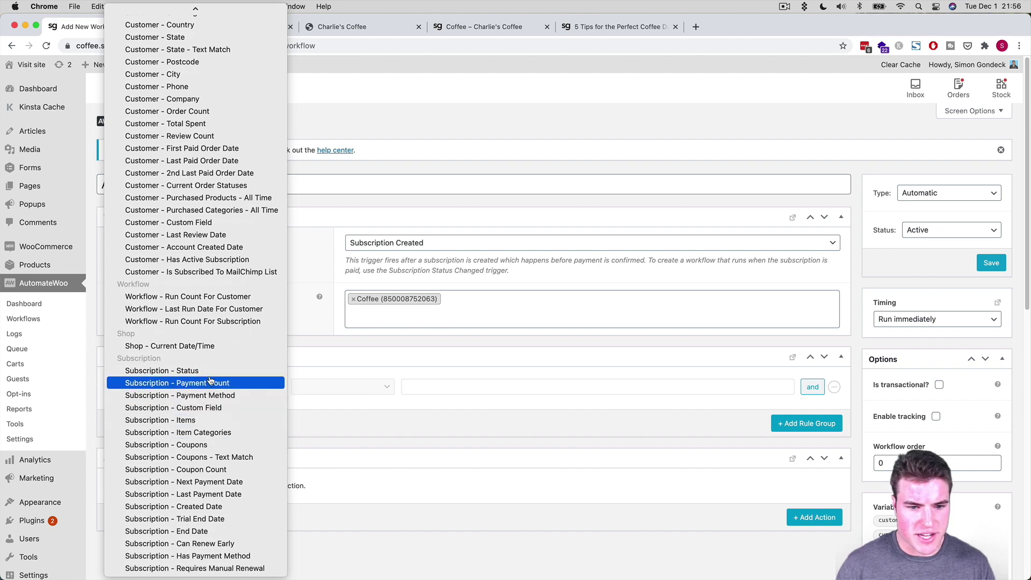
click(246, 371)
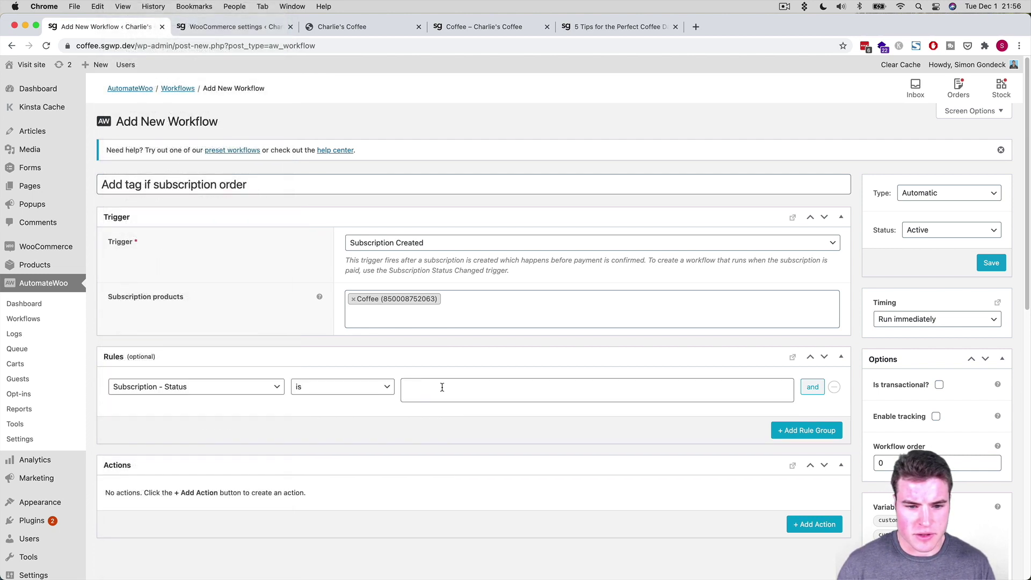
click(442, 387)
click(440, 428)
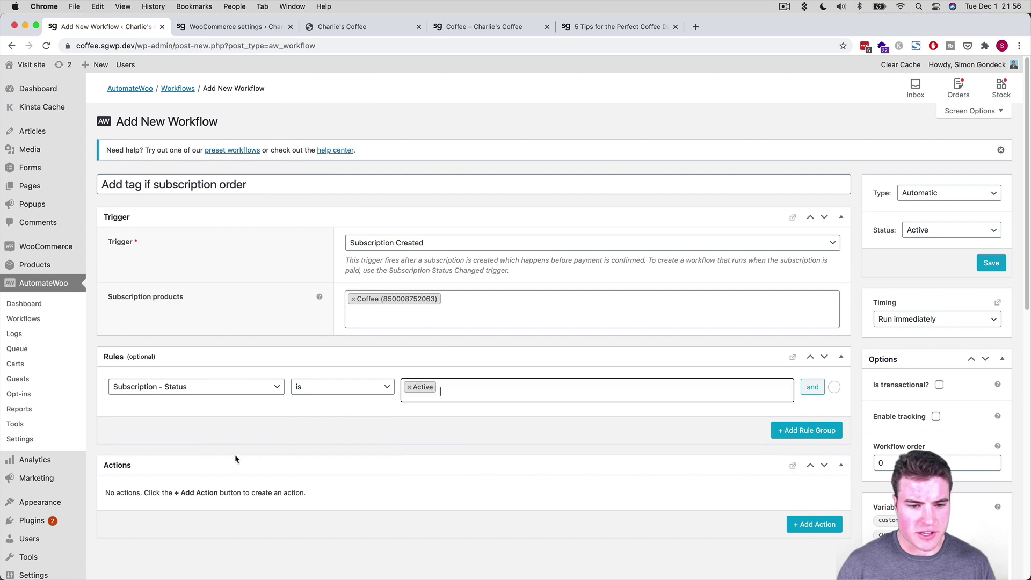
Add a MailChimp - Update Contact Tags action using the Newsletter list.
click(795, 525)
scroll(408, 448, down, 3)
click(396, 415)
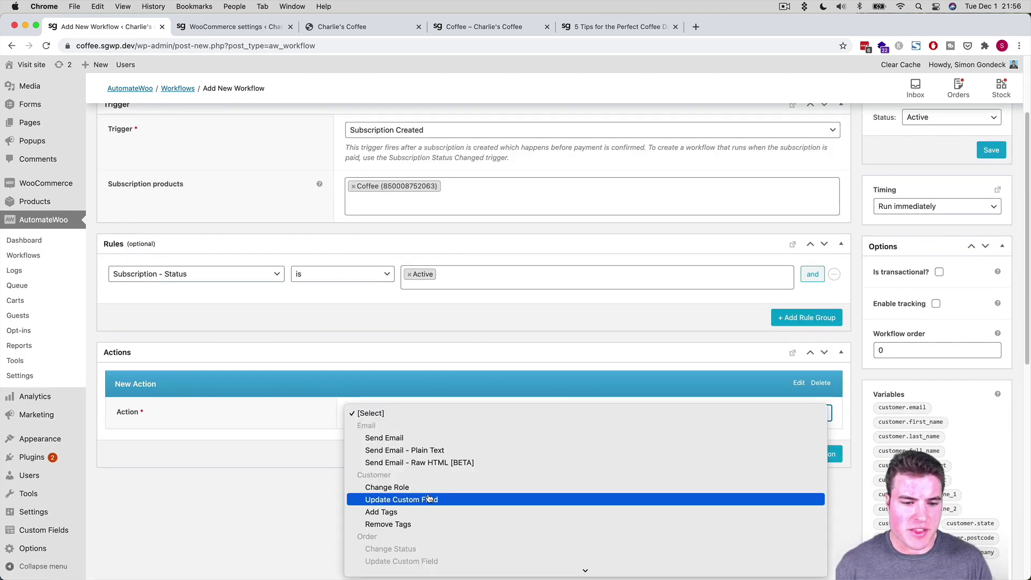
scroll(428, 499, down, 5)
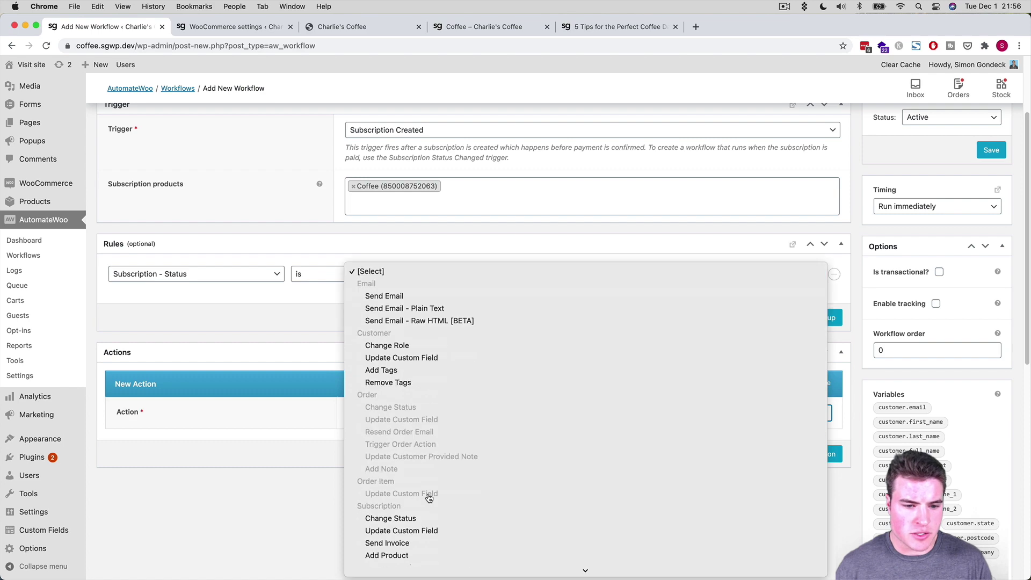
scroll(428, 499, down, 2)
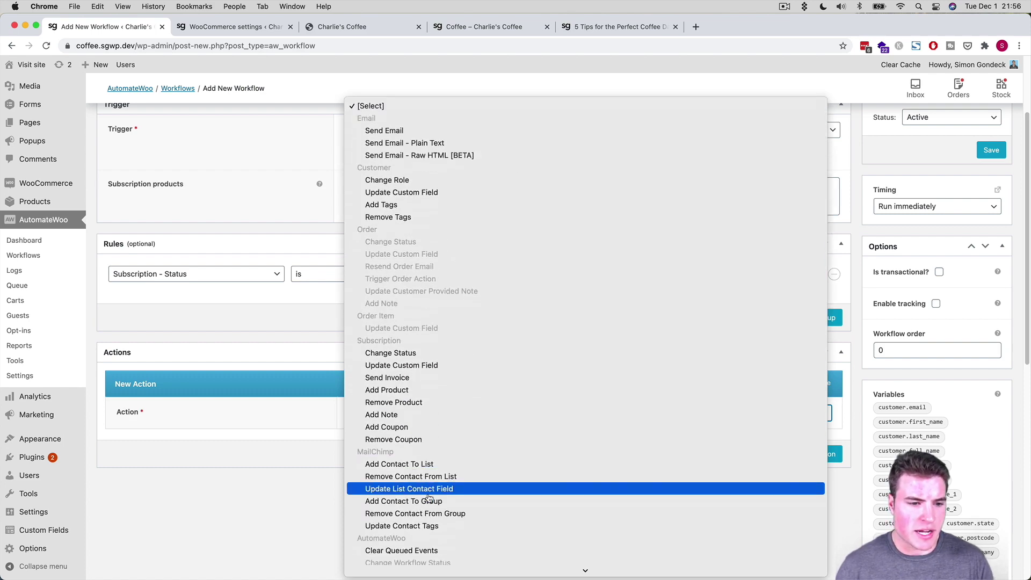
click(433, 525)
click(537, 458)
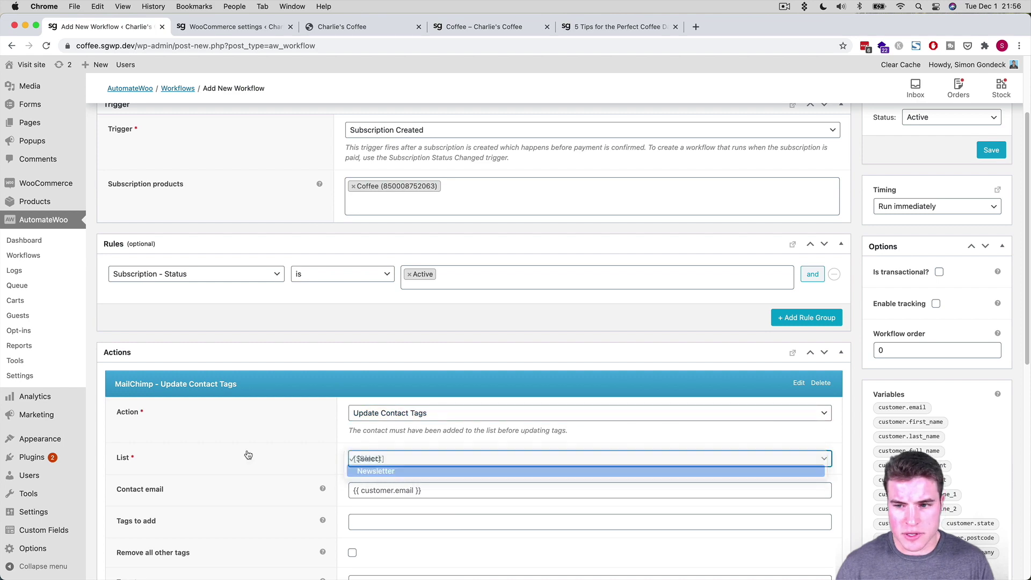
key(Return)
Check the contact email field and copy the customer.email variable placeholder.
scroll(291, 435, down, 3)
click(363, 369)
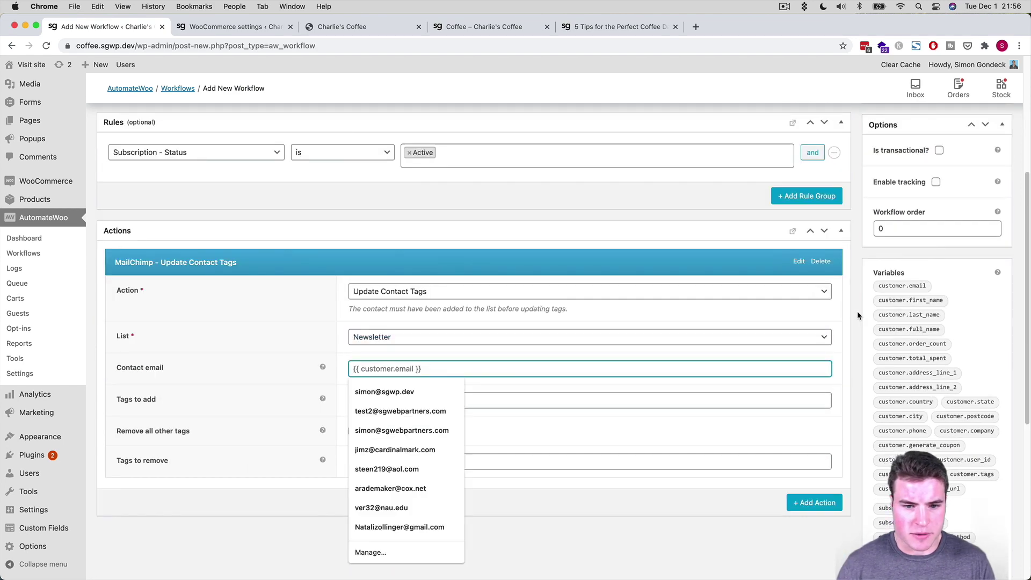
click(902, 285)
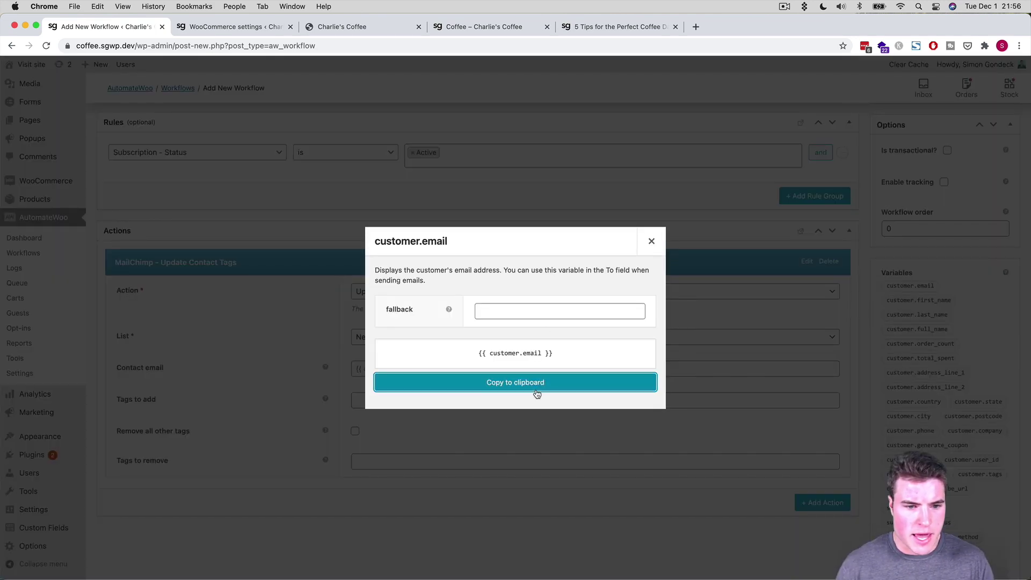
click(535, 382)
click(244, 389)
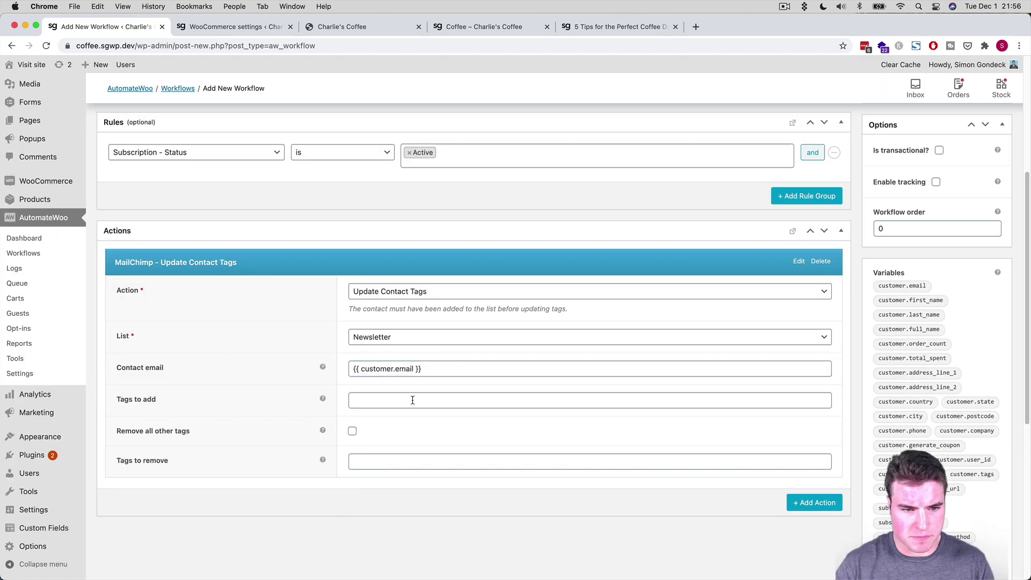
Set the tags to add to 'coffee-subscription', leave tags to remove empty, and save.
click(391, 404)
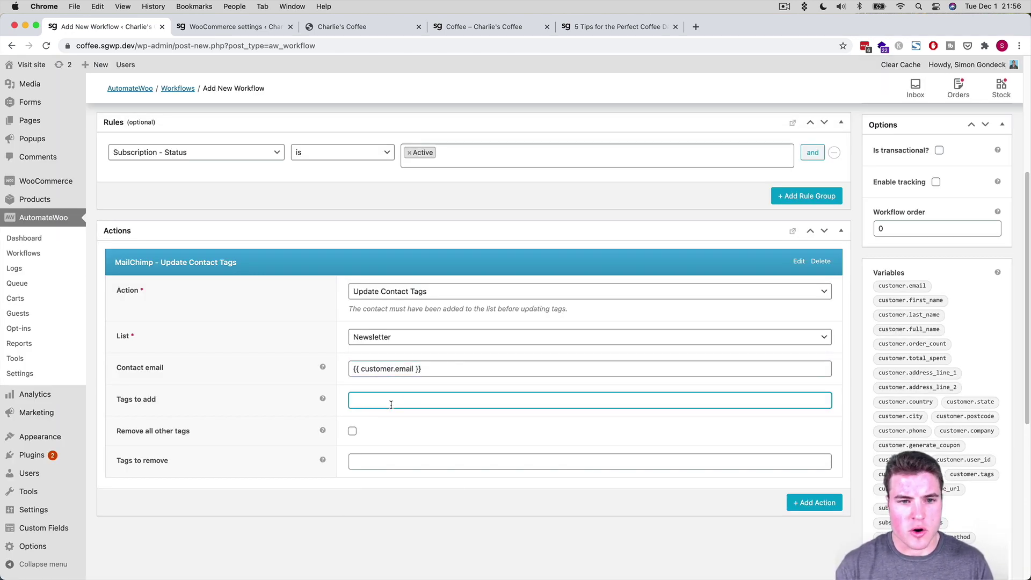
text(subscriber)
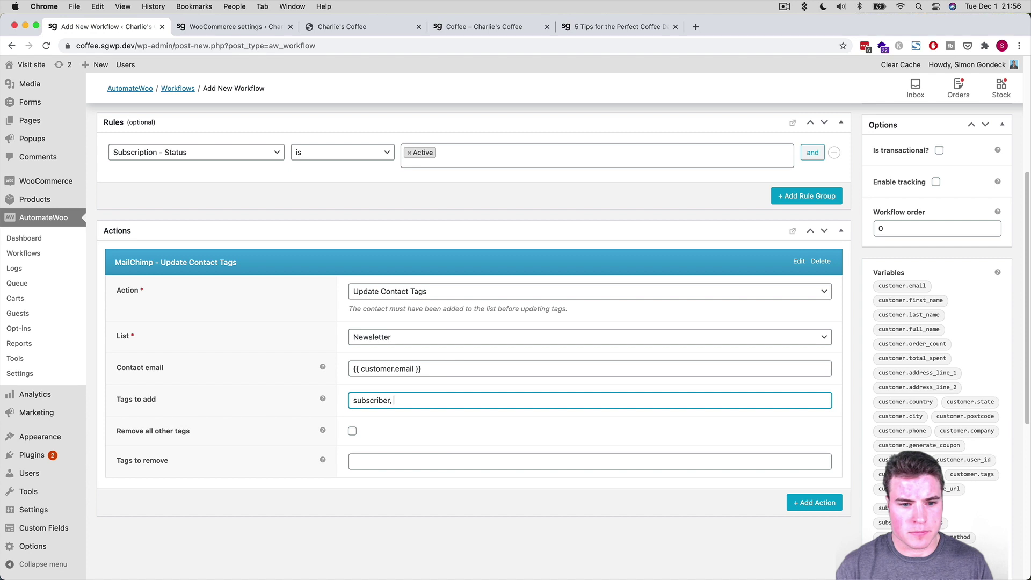
text(, co)
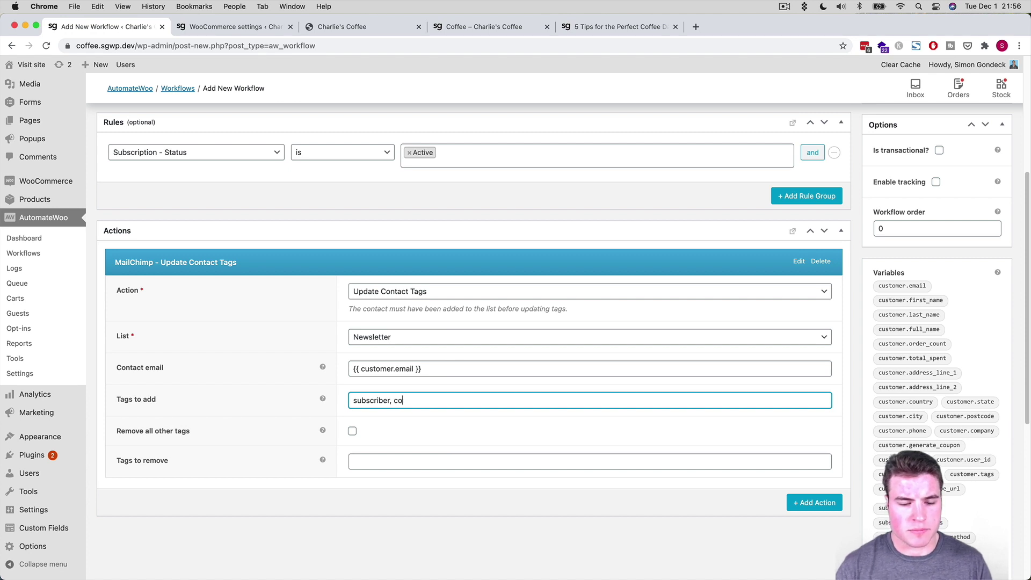
text(ffee-subscription)
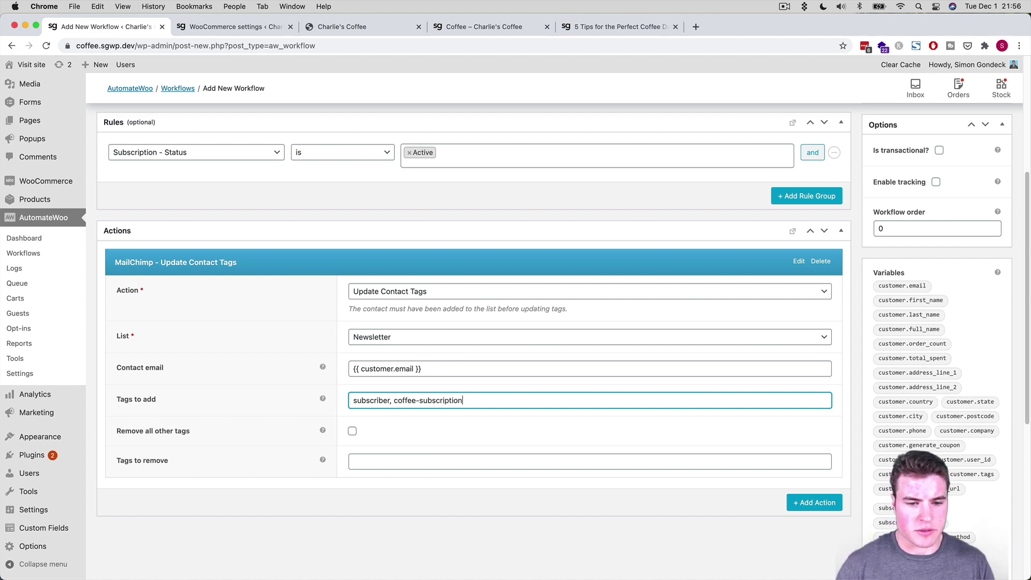
drag(395, 400, 350, 400)
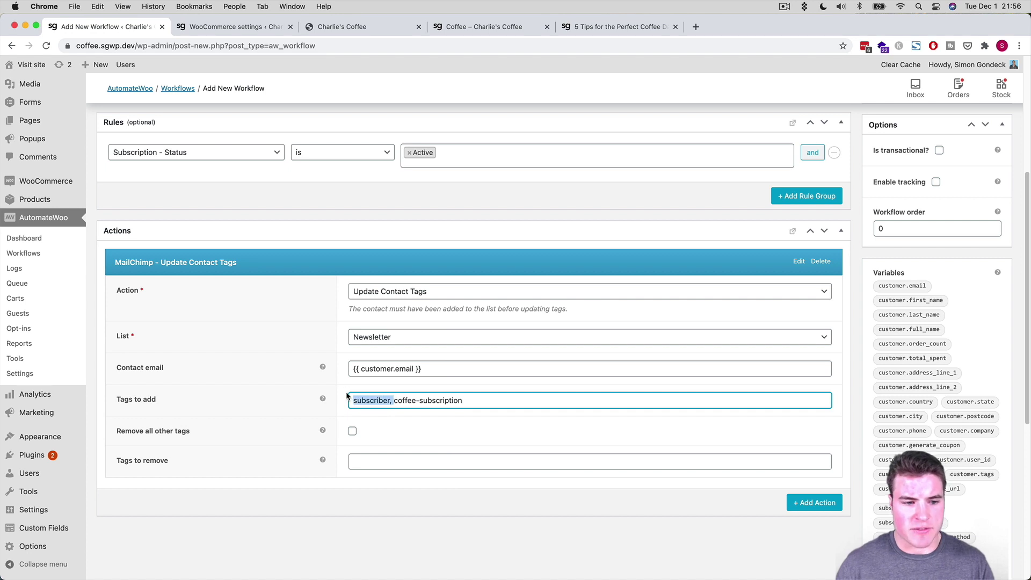
key(BackSpace)
click(275, 404)
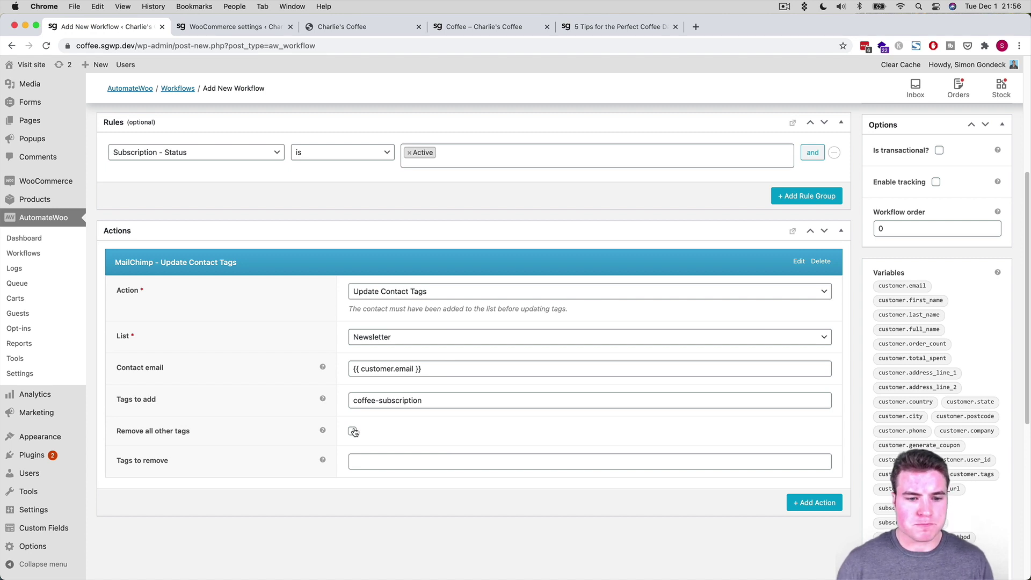
click(359, 456)
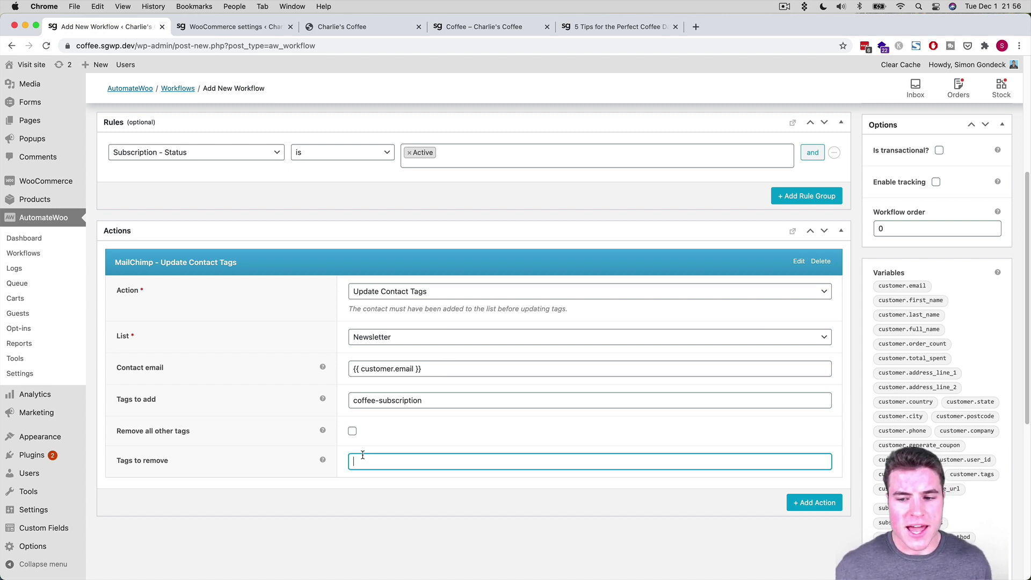
click(405, 431)
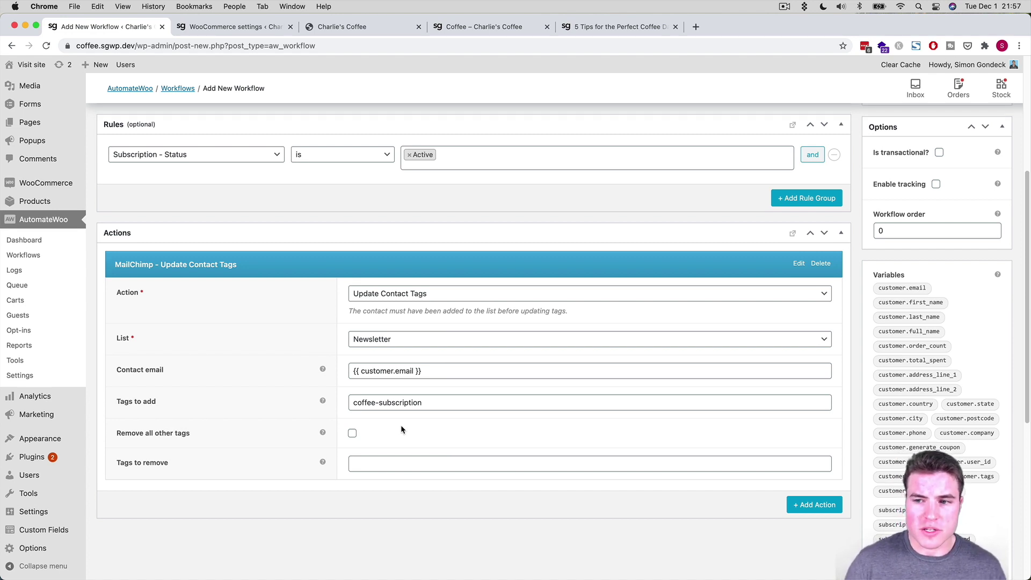
scroll(403, 427, up, 5)
click(992, 262)
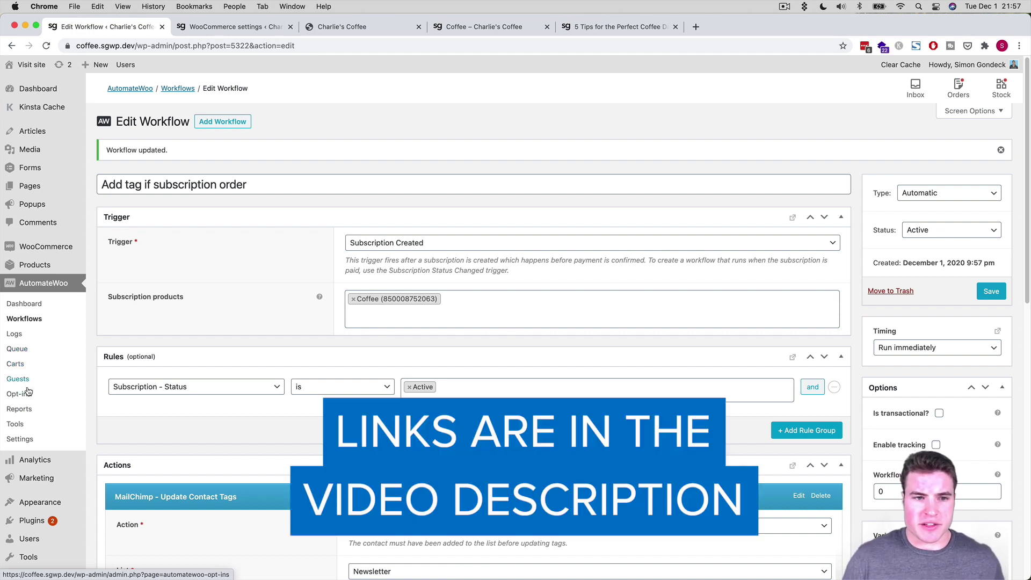
Review AutomateWoo's general and Carts settings, then view the empty workflow Queue.
click(31, 437)
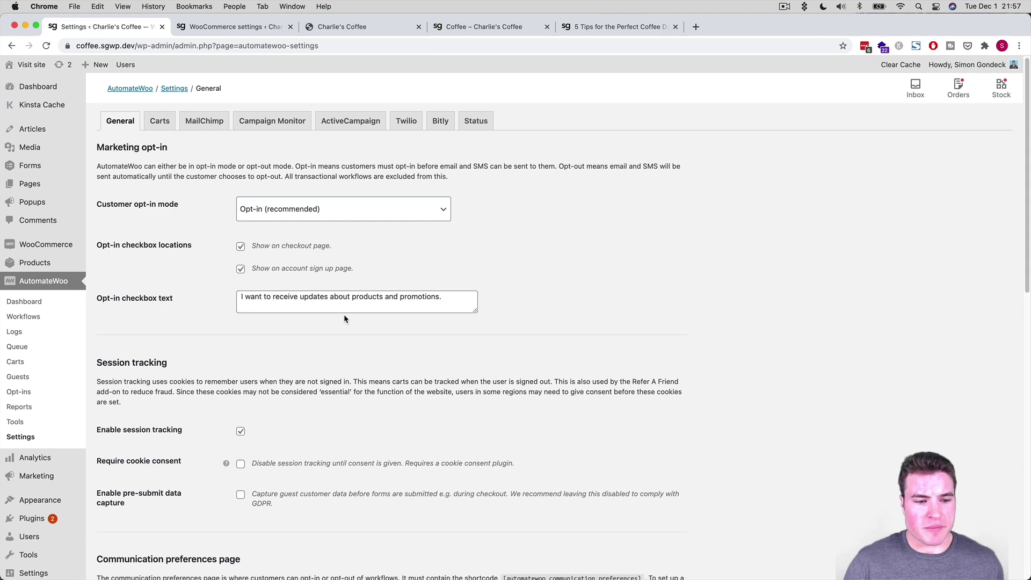
scroll(344, 316, down, 2)
scroll(345, 319, down, 2)
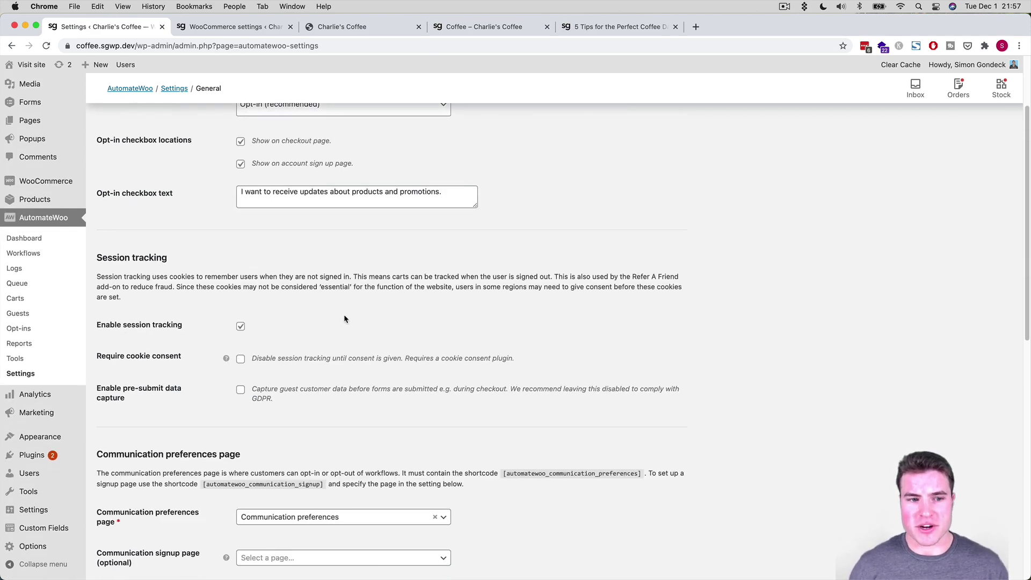
scroll(344, 319, down, 3)
scroll(344, 319, down, 2)
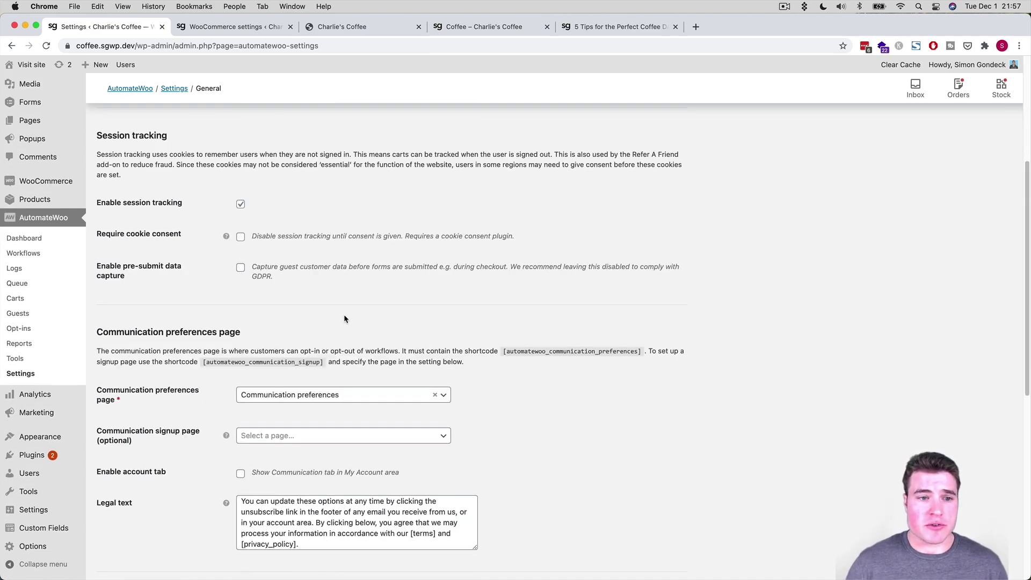
scroll(345, 319, up, 8)
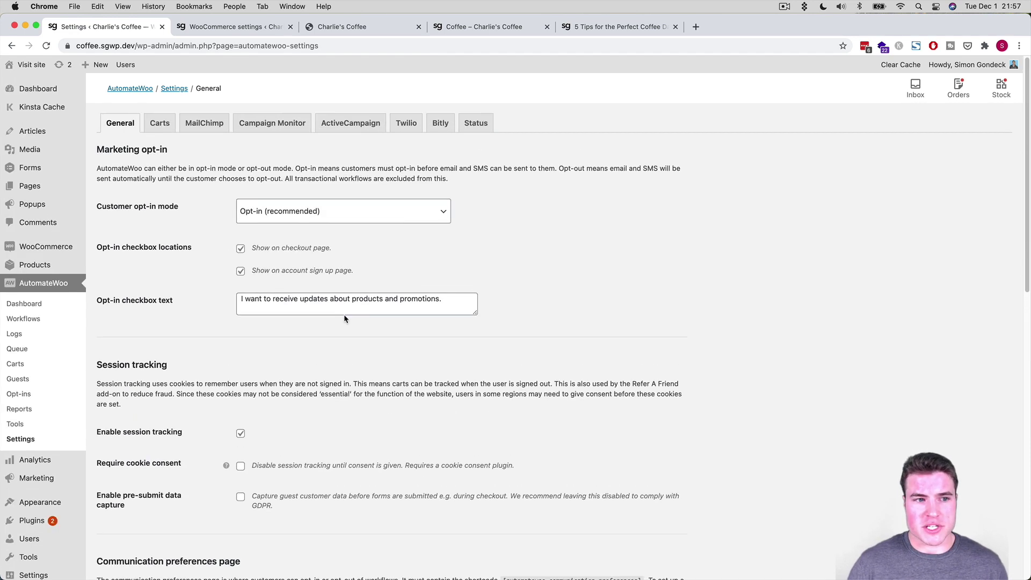
click(160, 123)
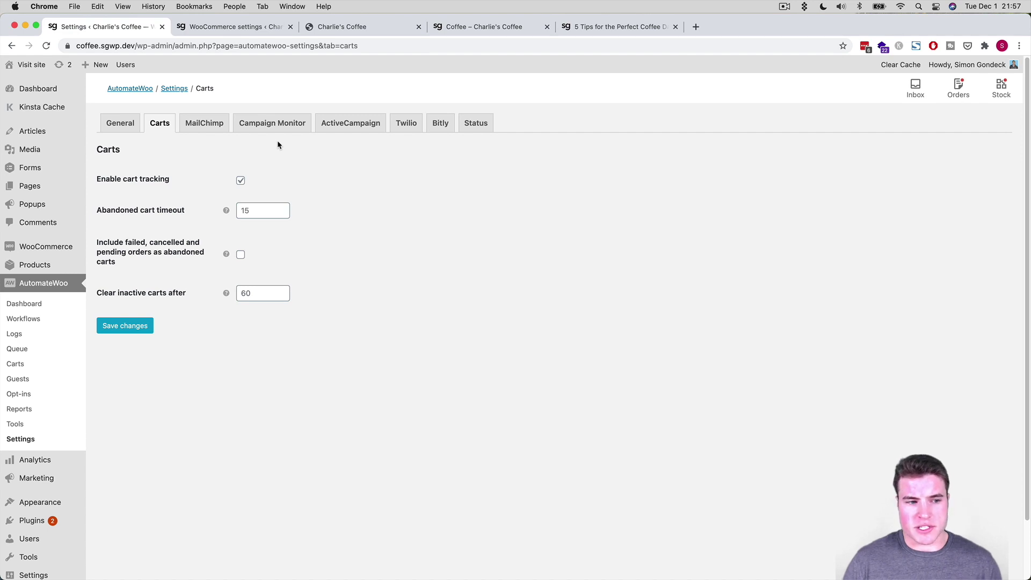
click(18, 348)
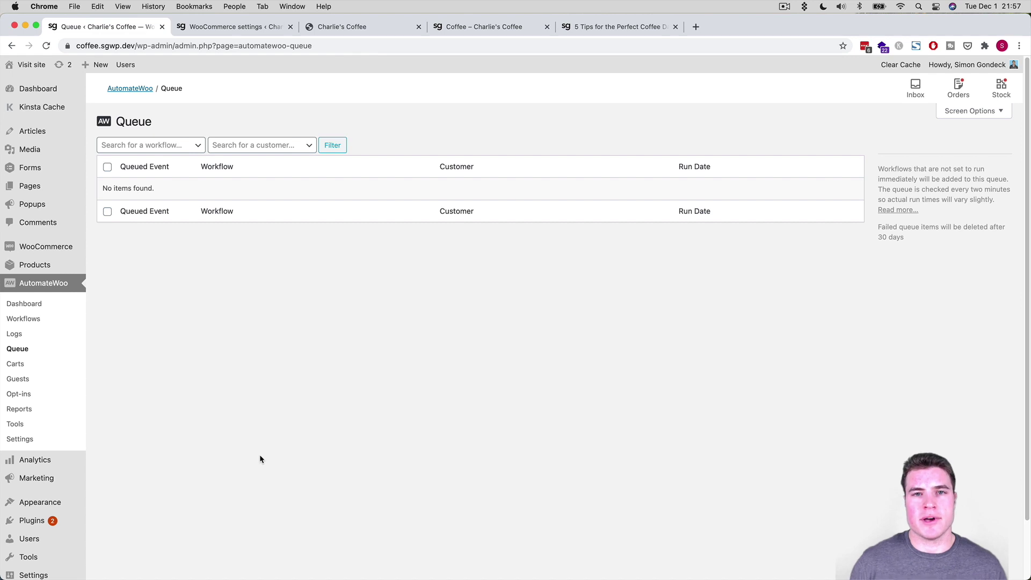
key(super+grave)
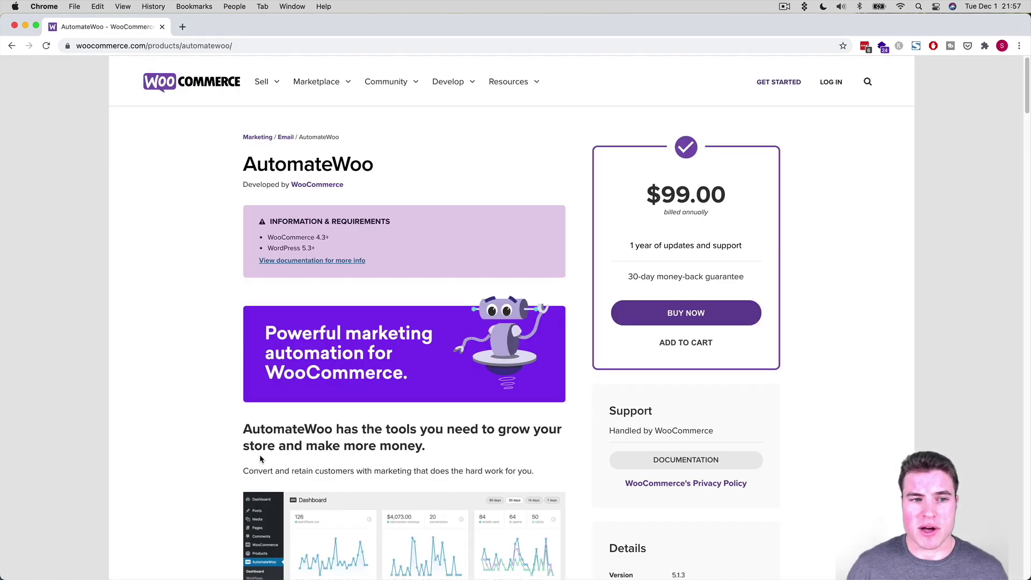